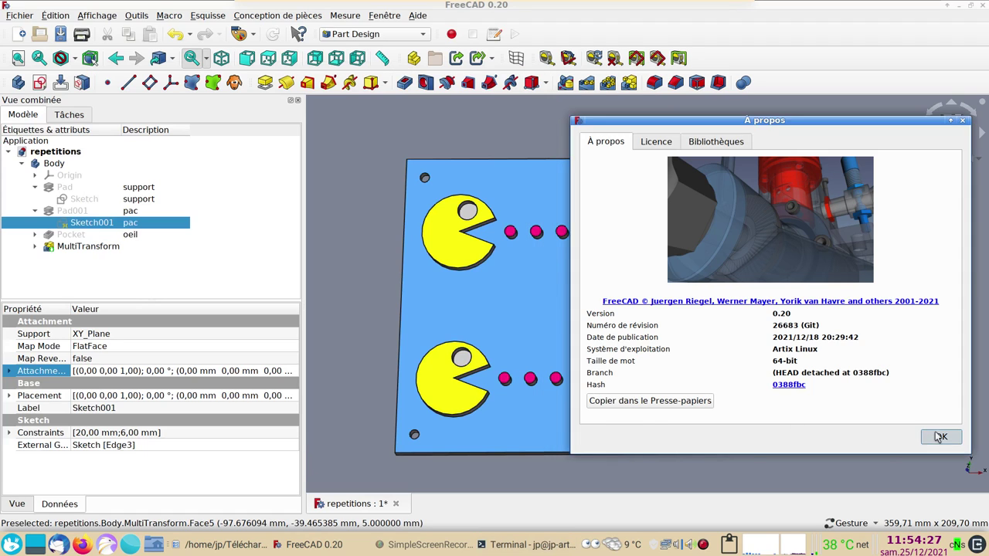
Close the version dialog and orbit the finished blue plate with yellow Pac-Men and pink dots
{"action": "left_click", "coordinate": [937, 435]}
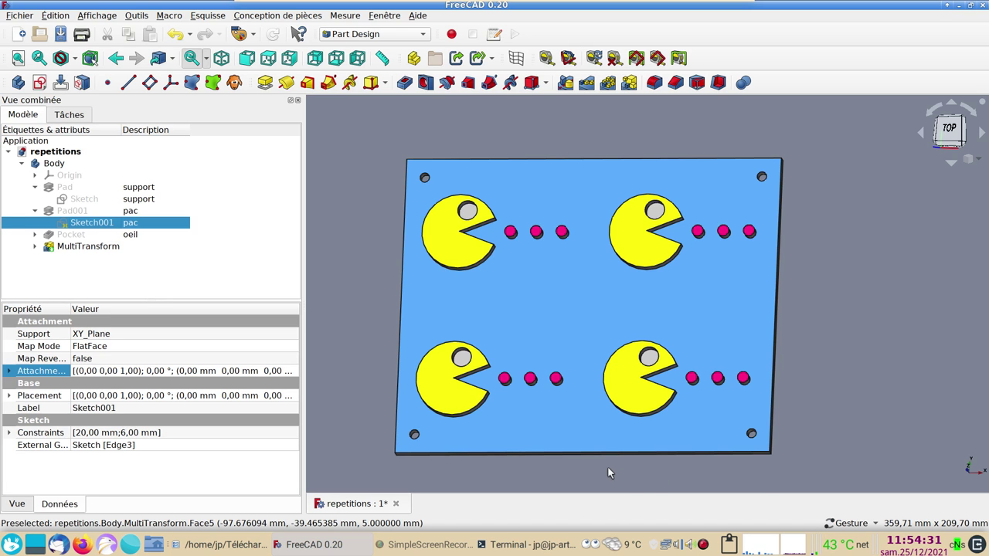
{"action": "left_click_drag", "start_coordinate": [607, 466], "coordinate": [602, 436]}
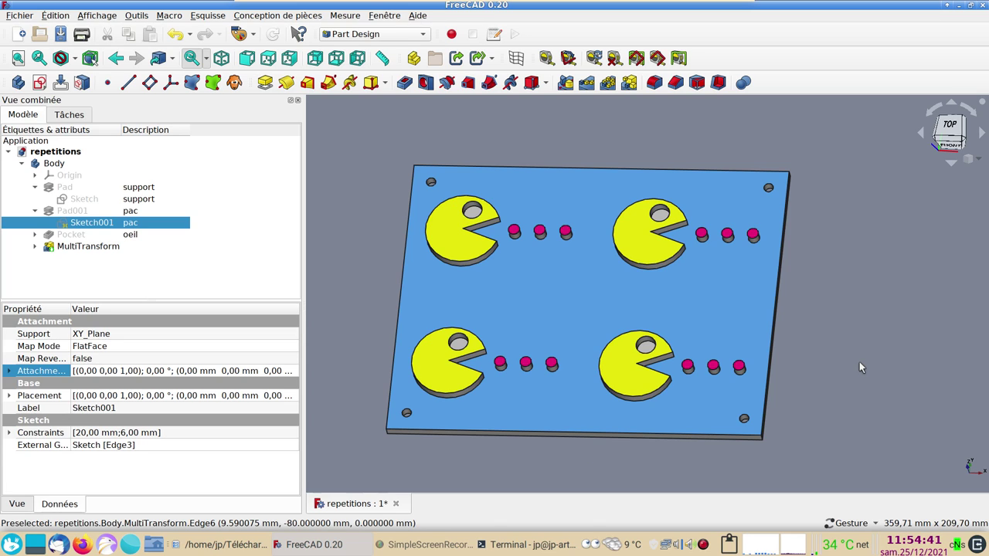
{"action": "left_click_drag", "start_coordinate": [846, 286], "coordinate": [855, 290]}
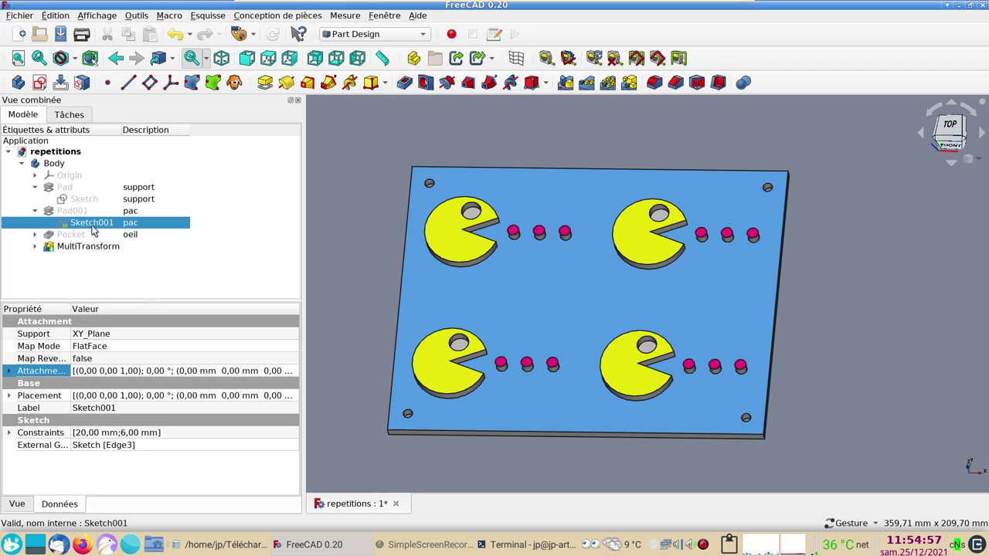
{"action": "double_click", "coordinate": [92, 223]}
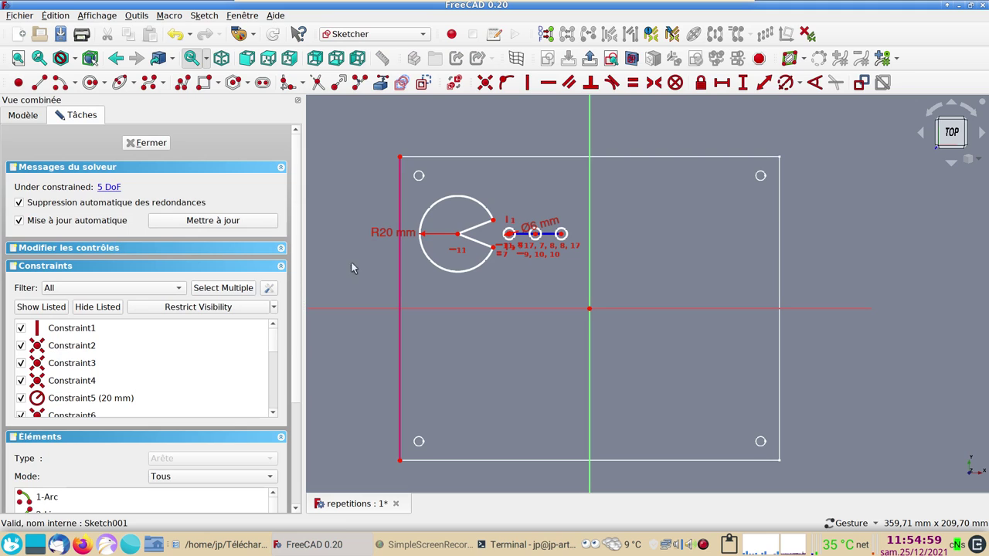
{"action": "left_click", "coordinate": [458, 273]}
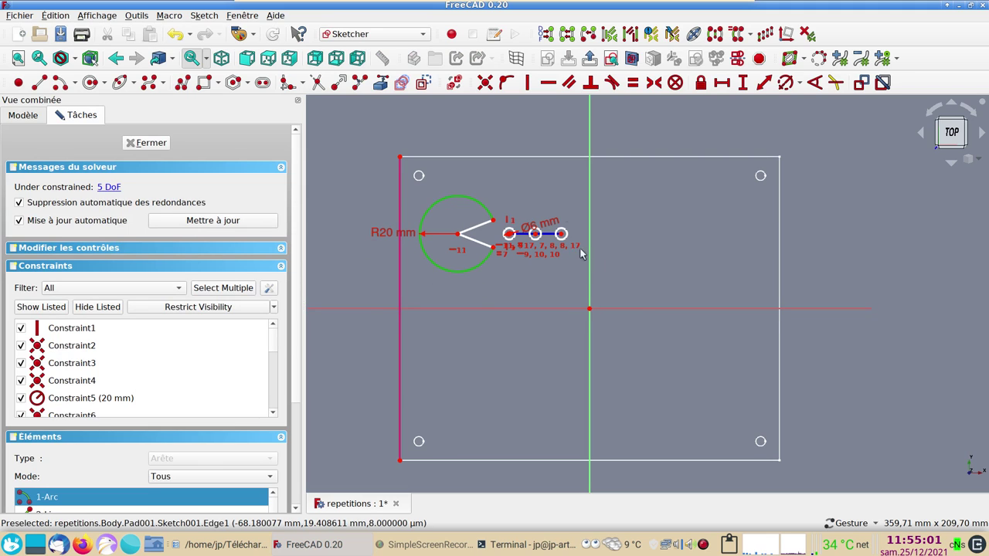
{"action": "left_click", "coordinate": [750, 38]}
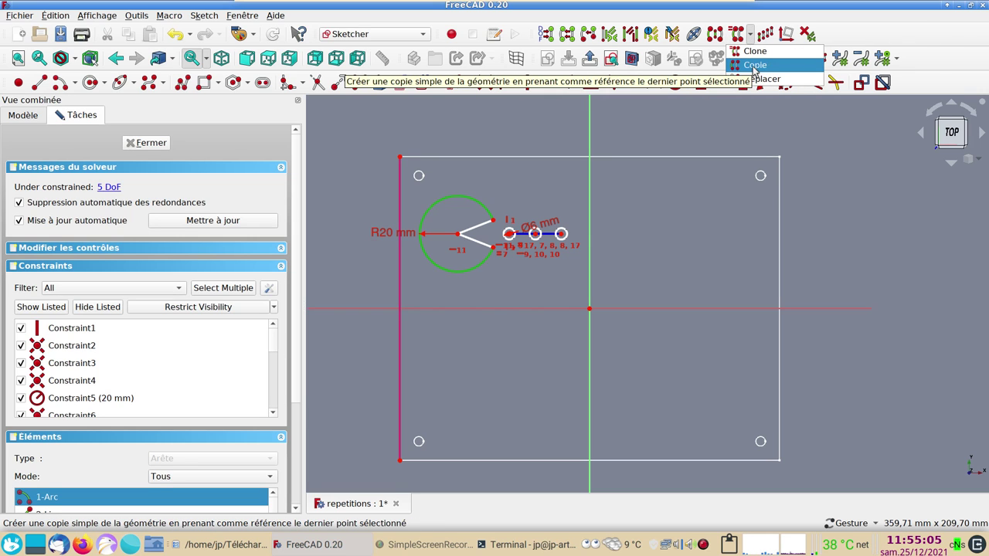
{"action": "left_click", "coordinate": [756, 65]}
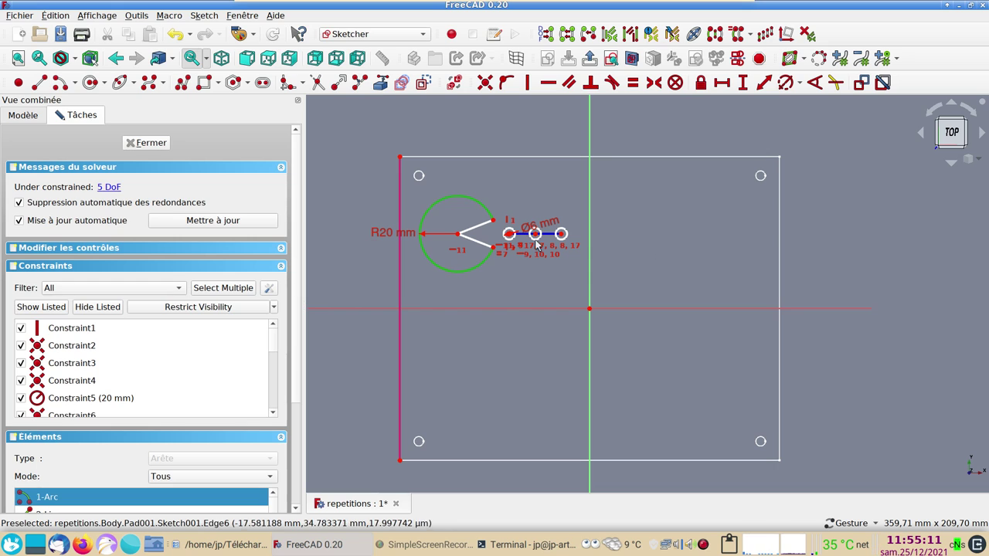
{"action": "left_click", "coordinate": [735, 34]}
{"action": "left_click", "coordinate": [695, 242]}
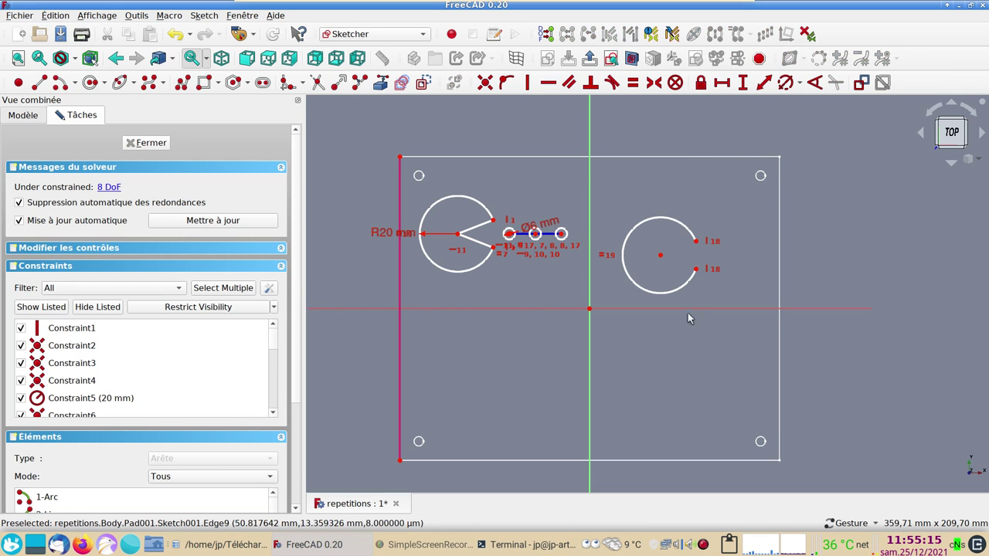
{"action": "left_click", "coordinate": [176, 34]}
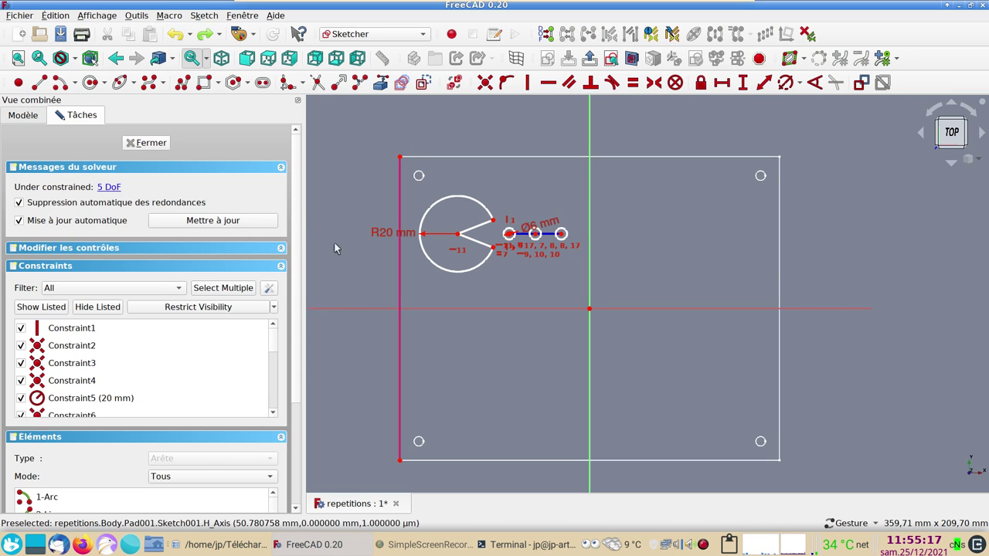
{"action": "left_click", "coordinate": [475, 268]}
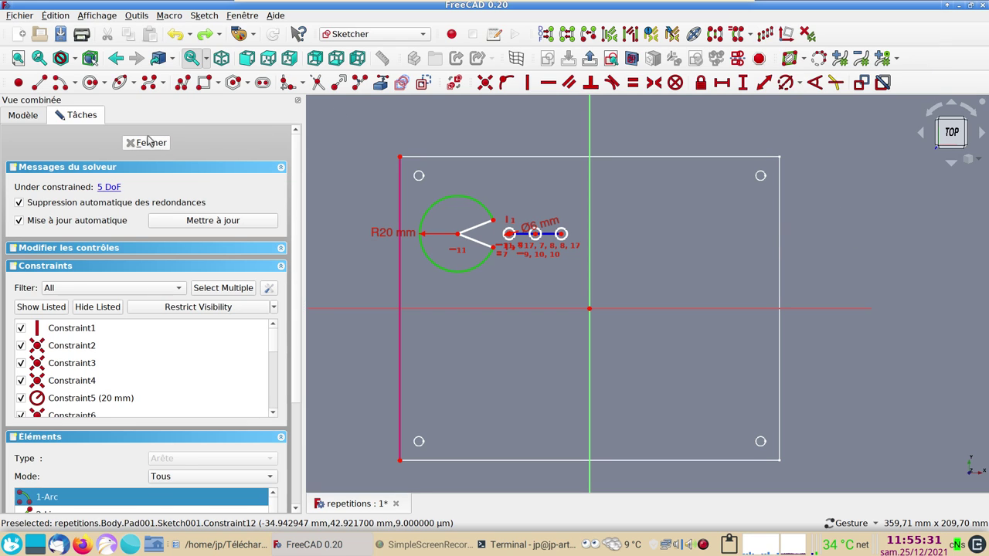
{"action": "left_click", "coordinate": [147, 143]}
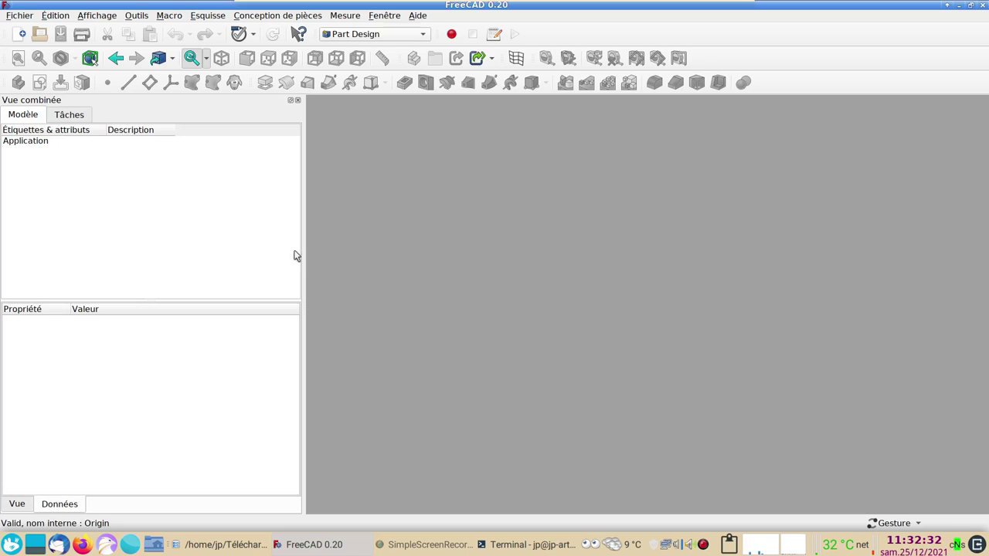
Create a new document holding a Body, with a sketch opened on its XY_Plane
{"action": "left_click", "coordinate": [20, 34]}
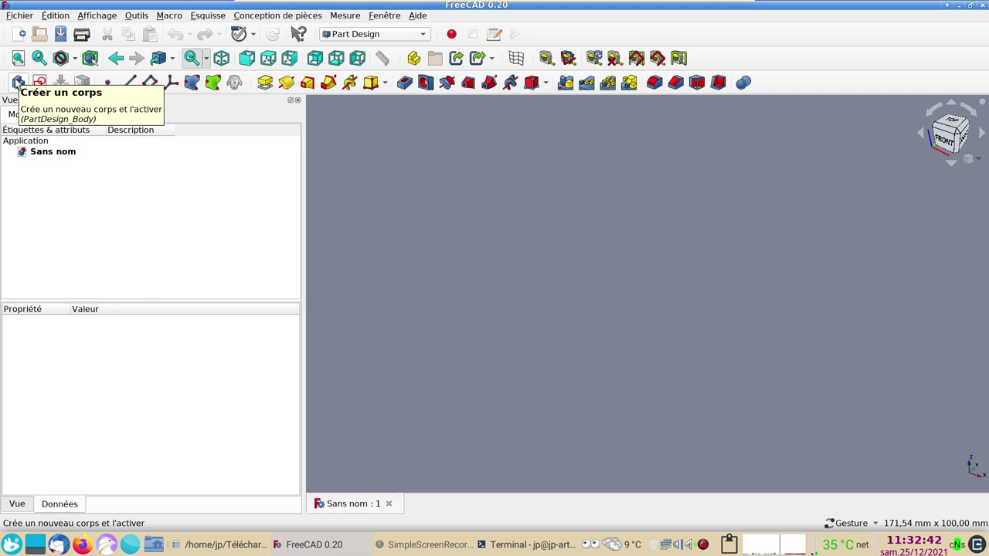
{"action": "left_click", "coordinate": [17, 82]}
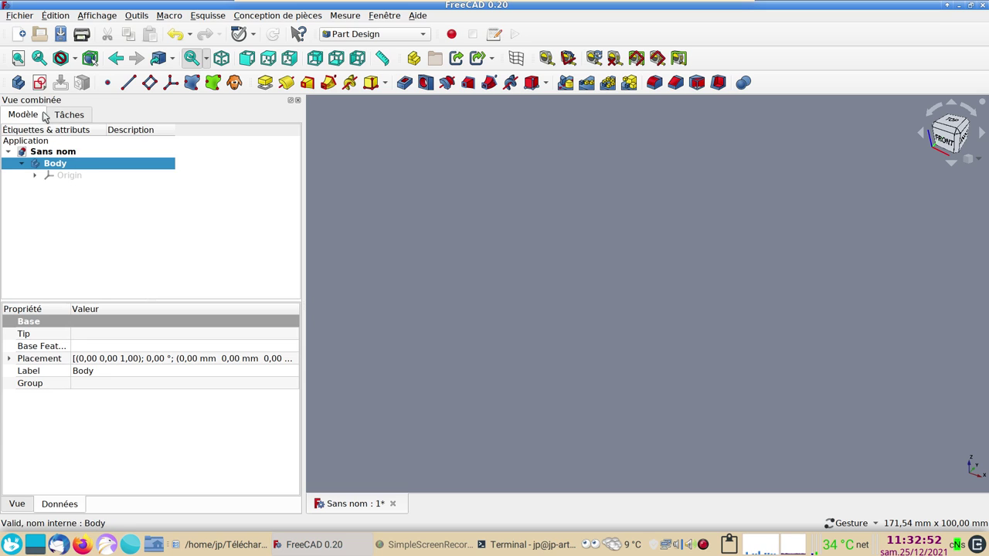
{"action": "left_click", "coordinate": [39, 83]}
{"action": "left_click", "coordinate": [71, 187]}
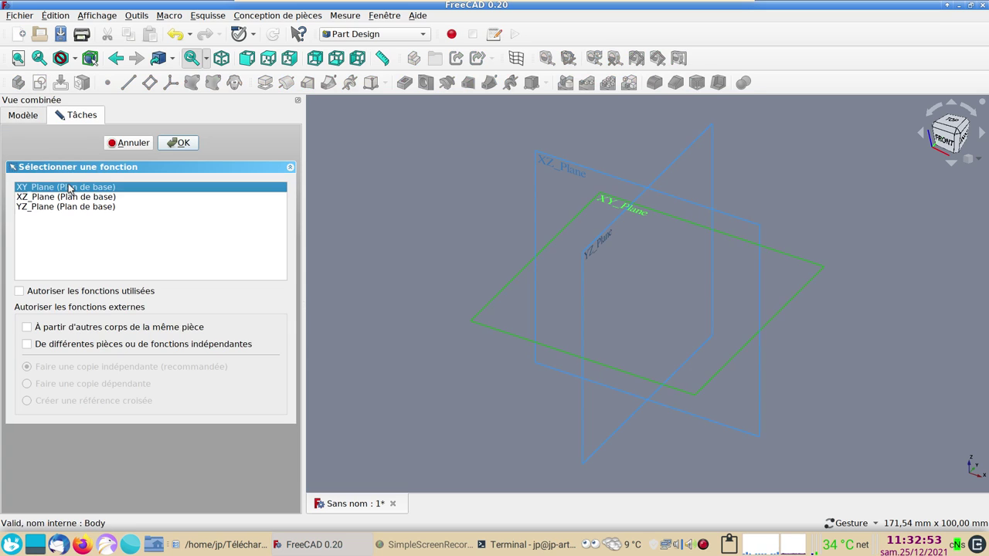
{"action": "left_click", "coordinate": [177, 143]}
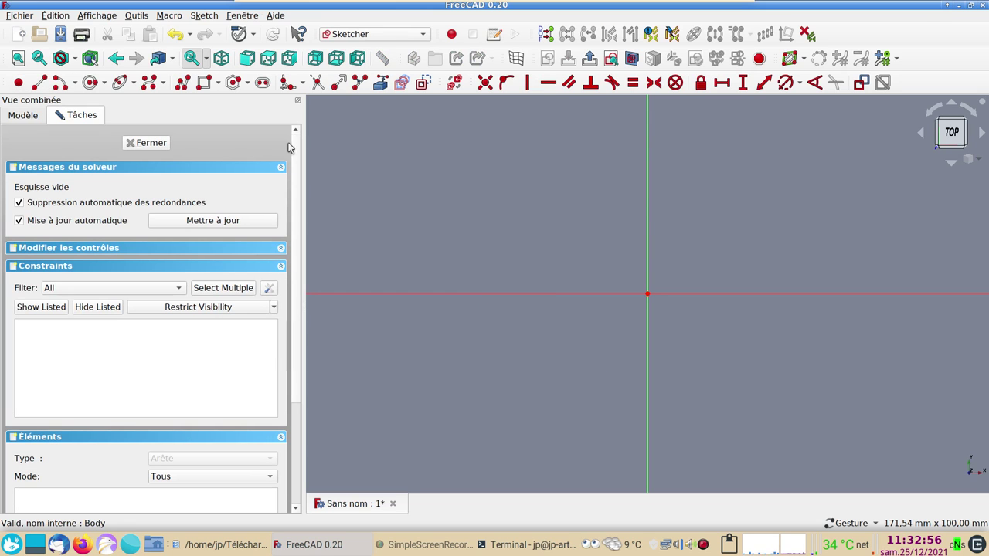
Draw a centred rectangle with its centre on the sketch origin
{"action": "left_click", "coordinate": [218, 83]}
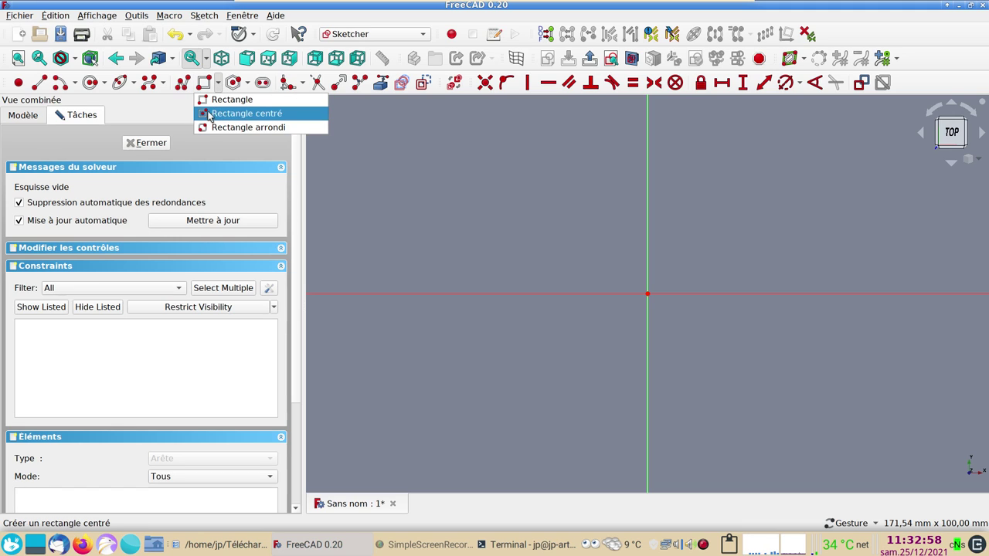
{"action": "left_click", "coordinate": [205, 113]}
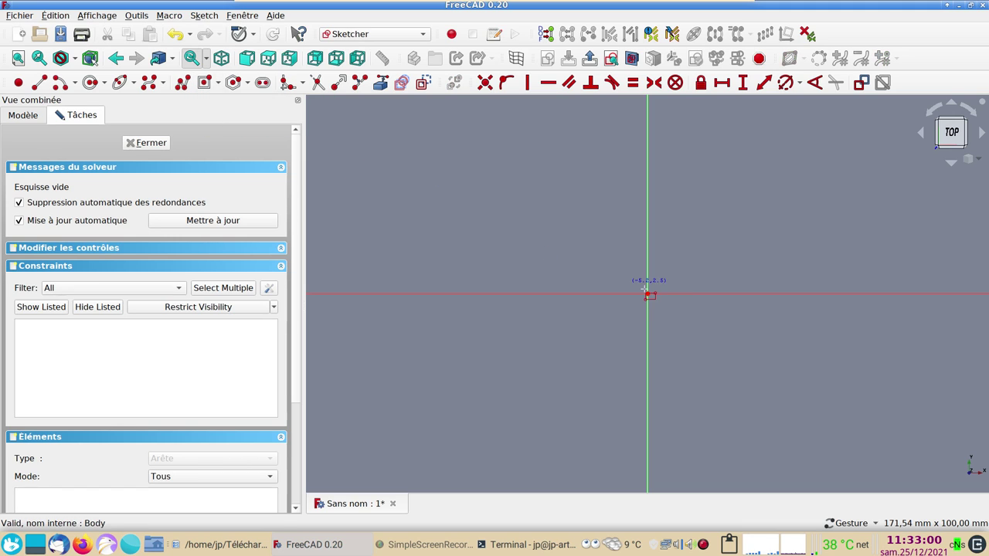
{"action": "left_click", "coordinate": [647, 294]}
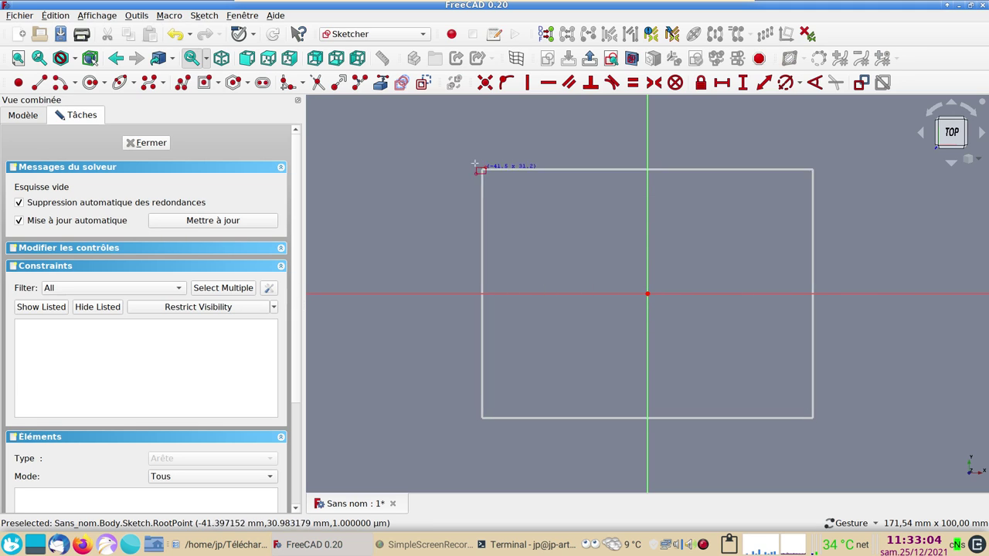
{"action": "left_click", "coordinate": [470, 162]}
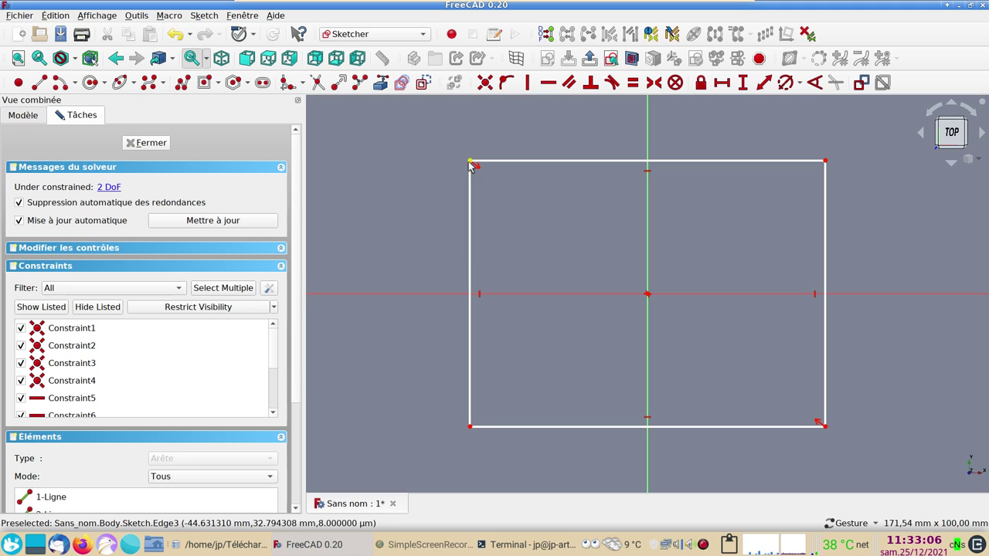
{"action": "left_click_drag", "start_coordinate": [469, 161], "coordinate": [478, 183]}
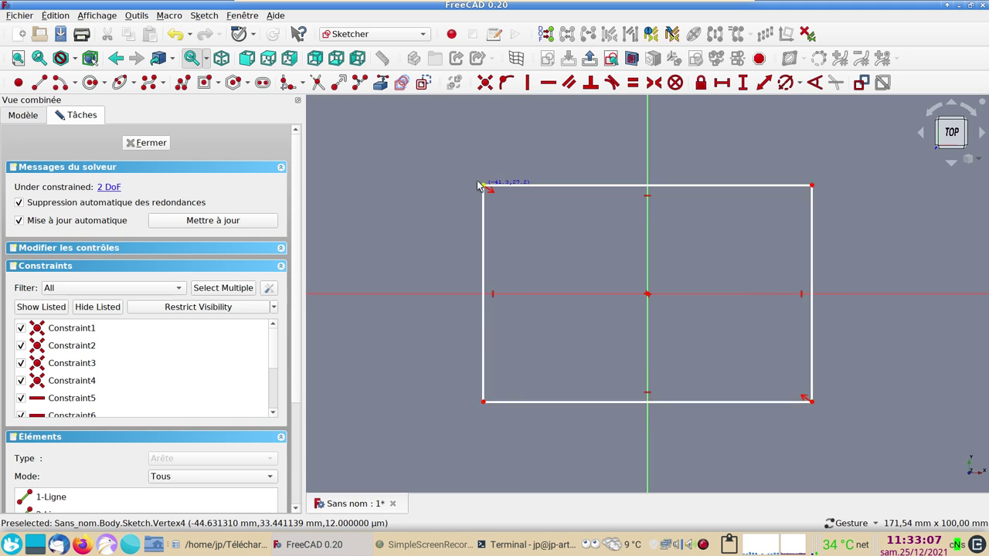
Constrain the rectangle's top edge to a 200 mm horizontal length
{"action": "left_click", "coordinate": [561, 183]}
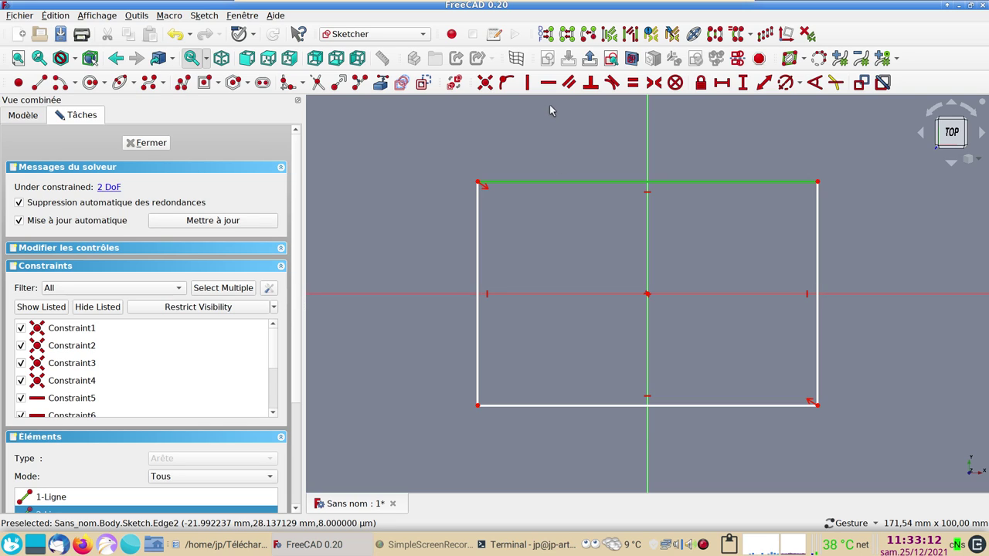
{"action": "left_click", "coordinate": [722, 82]}
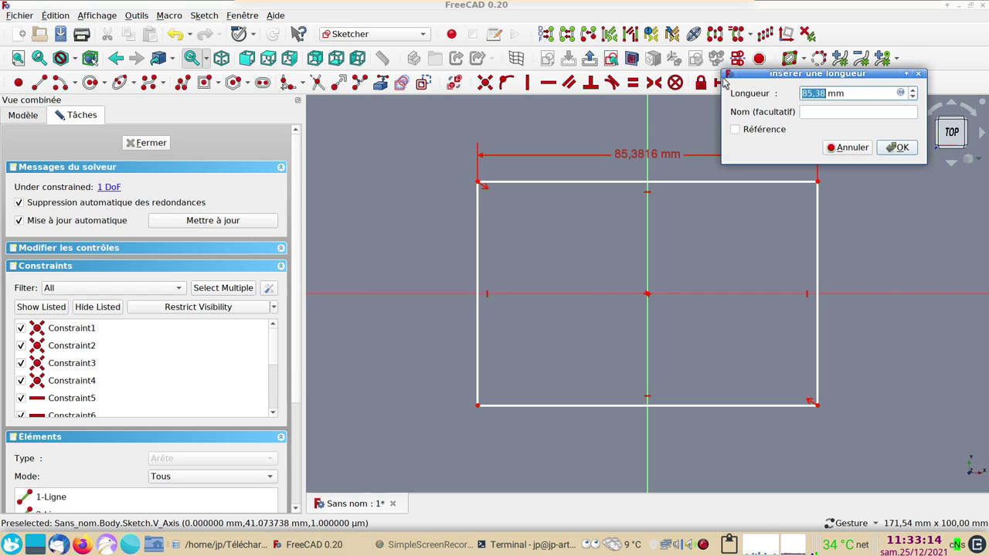
{"action": "type", "text": "200"}
{"action": "key", "text": "Return"}
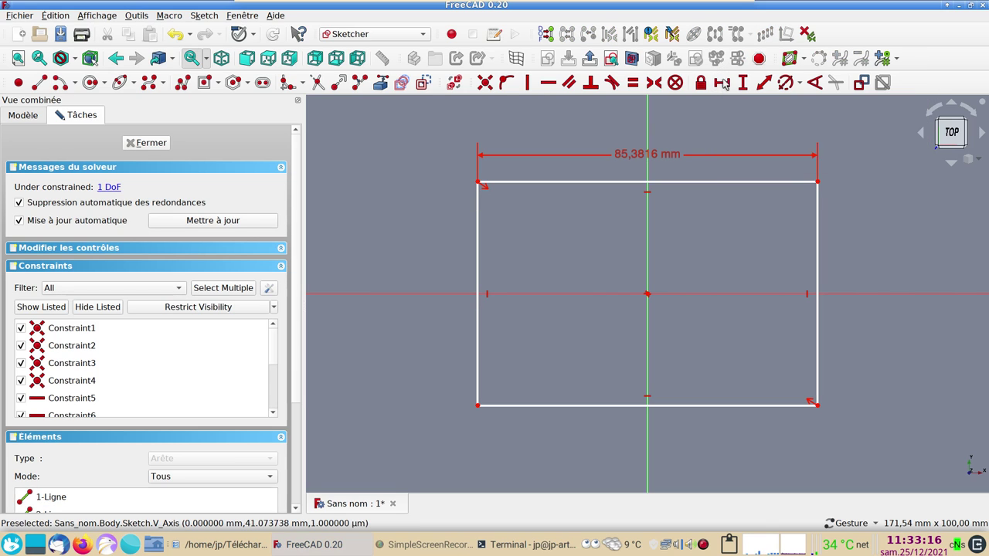
{"action": "scroll", "coordinate": [578, 275], "scroll_direction": "down", "scroll_amount": 3}
{"action": "scroll", "coordinate": [579, 275], "scroll_direction": "down", "scroll_amount": 1}
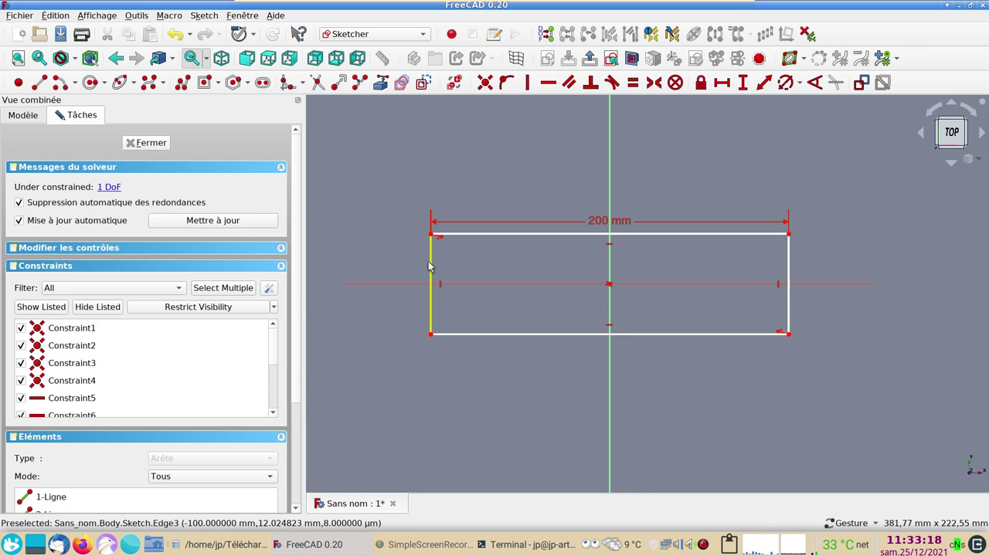
Constrain the rectangle's left edge to a 160 mm vertical length
{"action": "left_click", "coordinate": [432, 276]}
{"action": "left_click", "coordinate": [742, 83]}
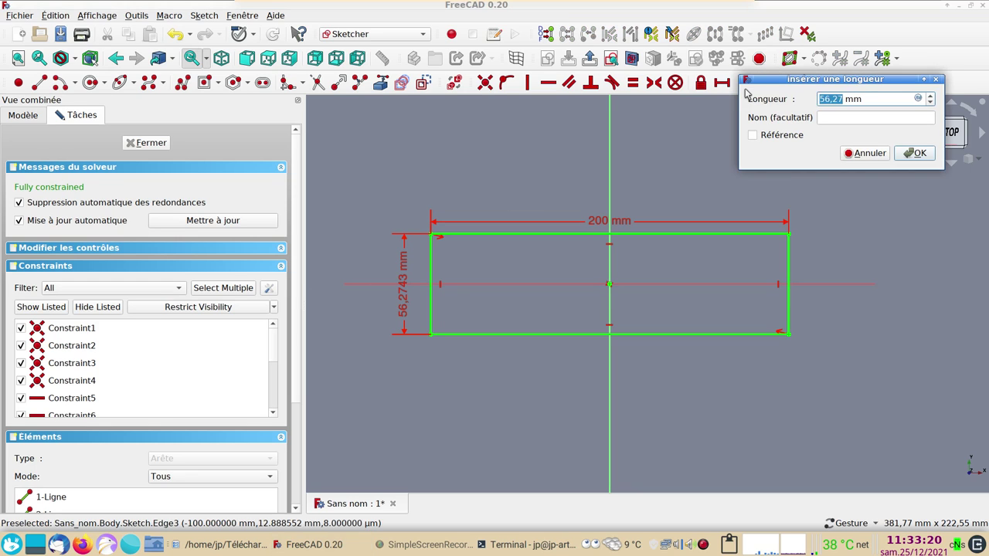
{"action": "type", "text": "160"}
{"action": "key", "text": "Return"}
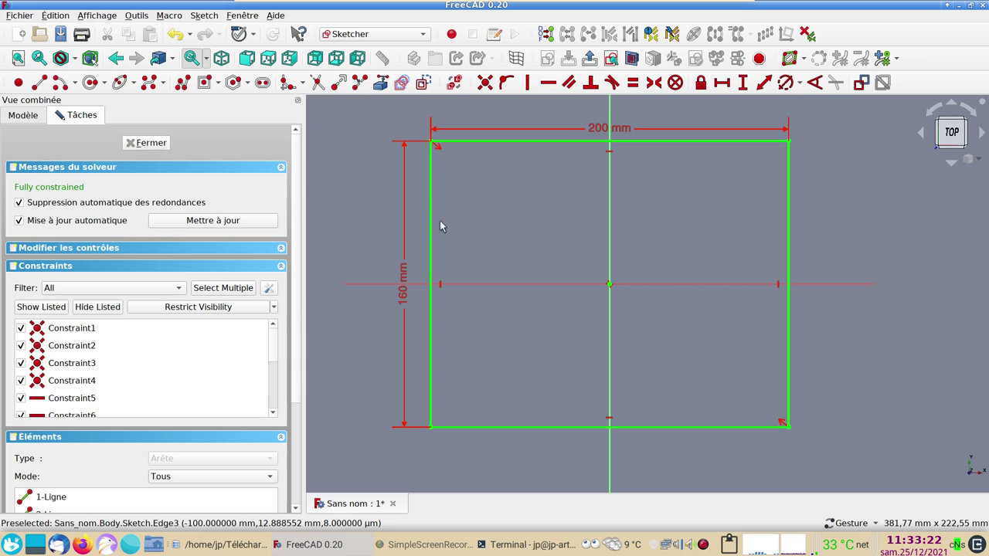
{"action": "scroll", "coordinate": [495, 237], "scroll_direction": "up", "scroll_amount": 1}
{"action": "scroll", "coordinate": [496, 237], "scroll_direction": "up", "scroll_amount": 1}
{"action": "scroll", "coordinate": [494, 226], "scroll_direction": "up", "scroll_amount": 1}
{"action": "scroll", "coordinate": [483, 207], "scroll_direction": "up", "scroll_amount": 1}
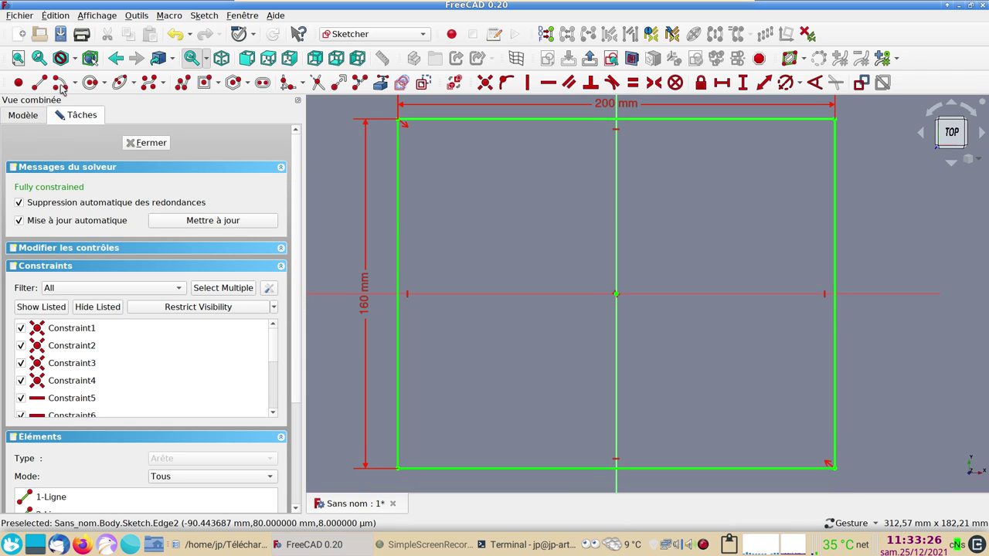
Draw a small circle near the plate's top-left corner
{"action": "left_click", "coordinate": [90, 85]}
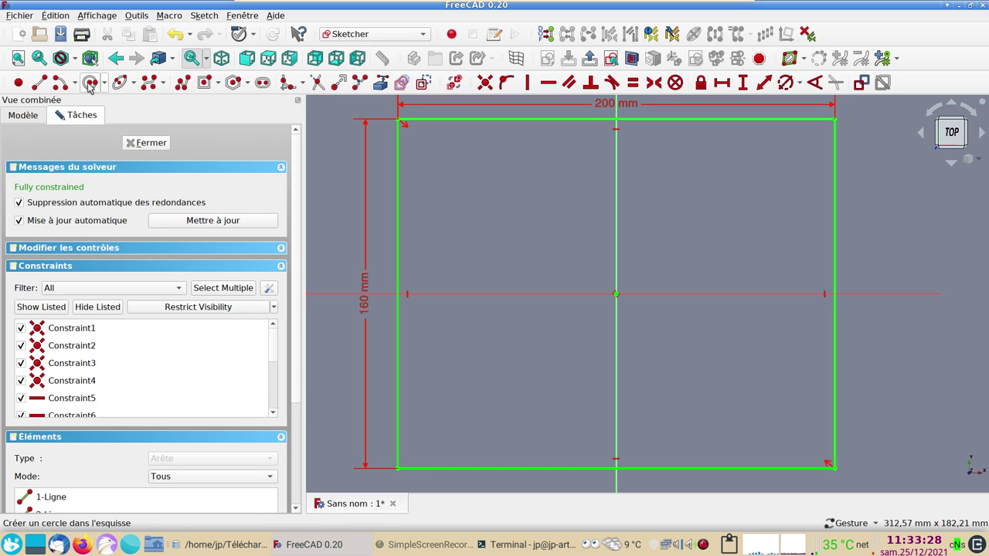
{"action": "left_click", "coordinate": [414, 136]}
{"action": "left_click", "coordinate": [421, 137]}
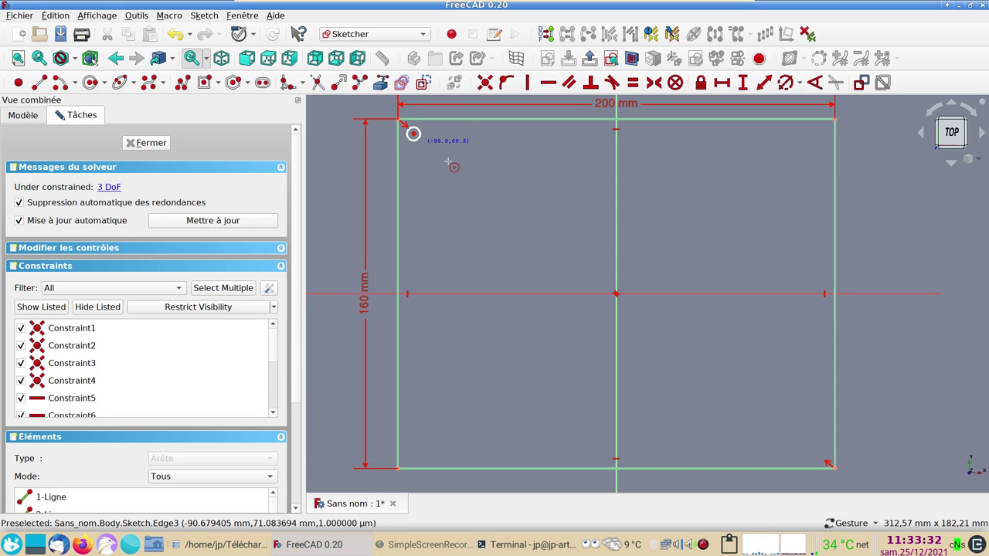
{"action": "right_click_drag", "start_coordinate": [512, 203], "coordinate": [545, 243]}
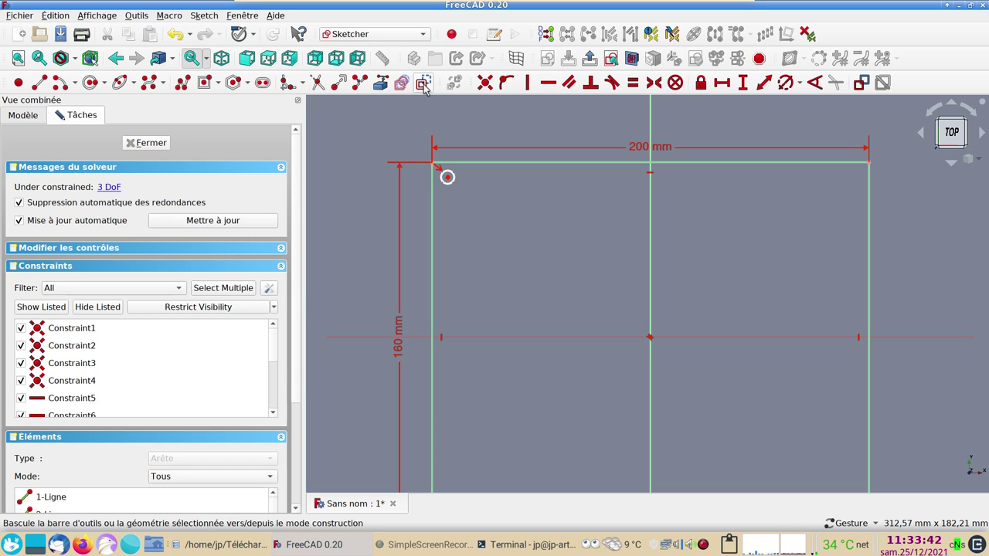
Add a small equal-sided square at the top-left corner with an 8 mm vertical distance
{"action": "left_click", "coordinate": [219, 83]}
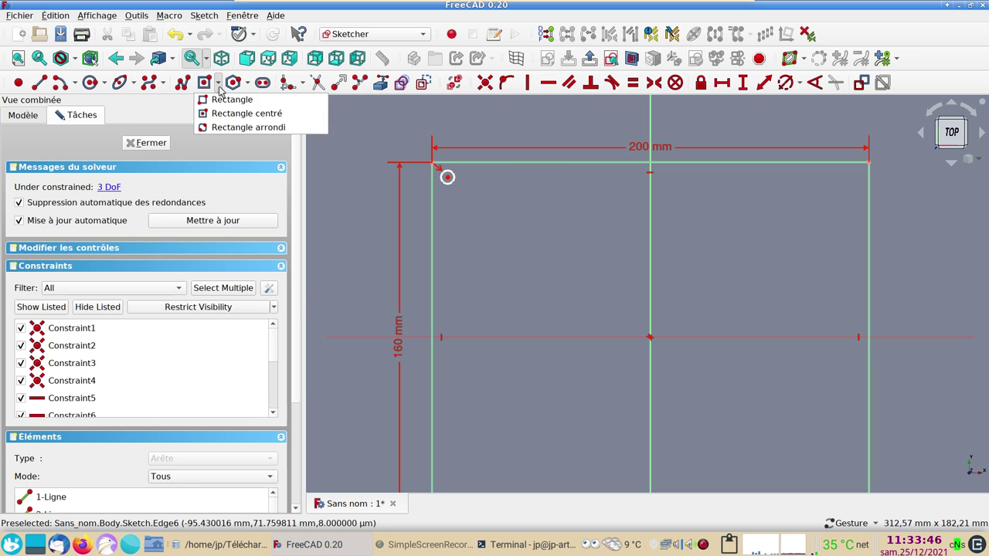
{"action": "left_click", "coordinate": [216, 99]}
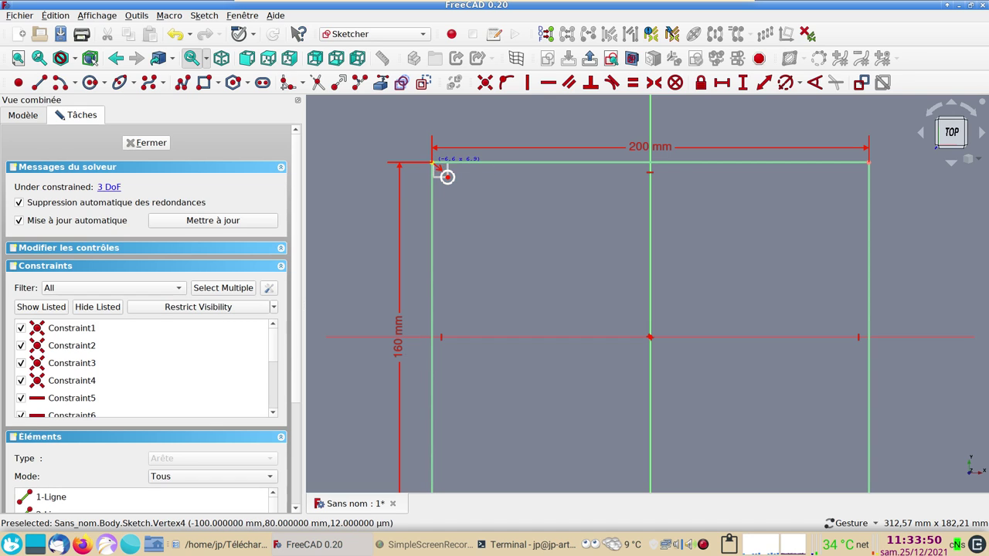
{"action": "scroll", "coordinate": [436, 174], "scroll_direction": "up", "scroll_amount": 2}
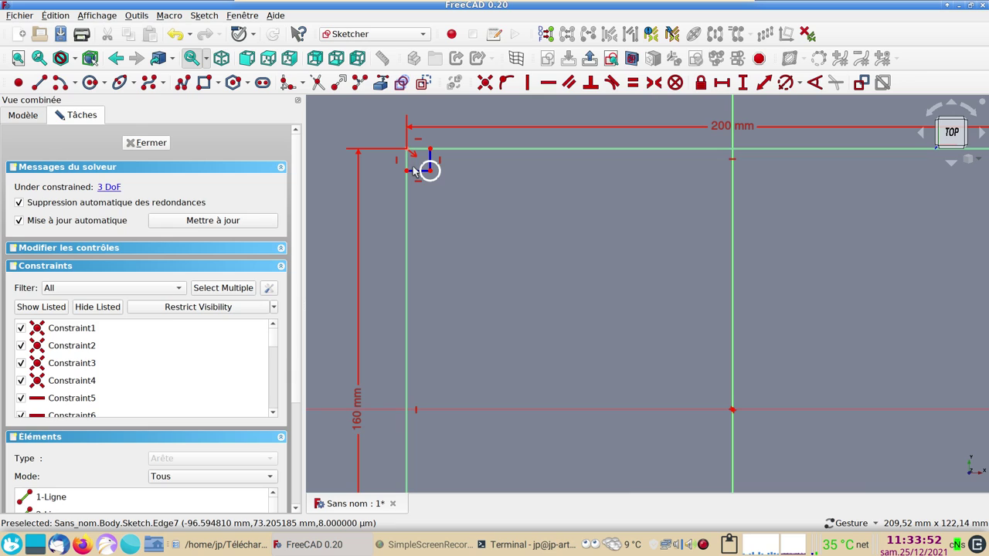
{"action": "left_click", "coordinate": [430, 169]}
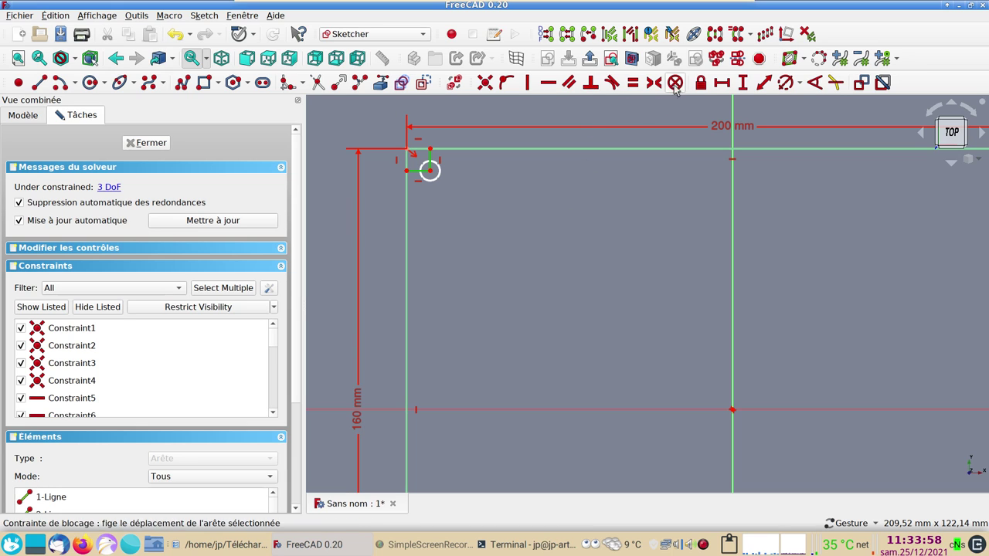
{"action": "left_click", "coordinate": [632, 84]}
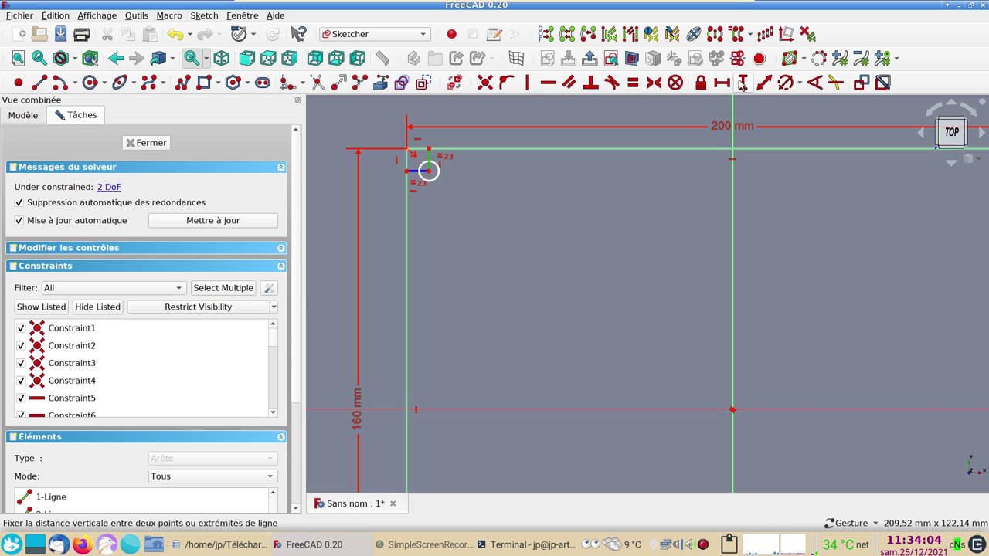
{"action": "left_click", "coordinate": [744, 83]}
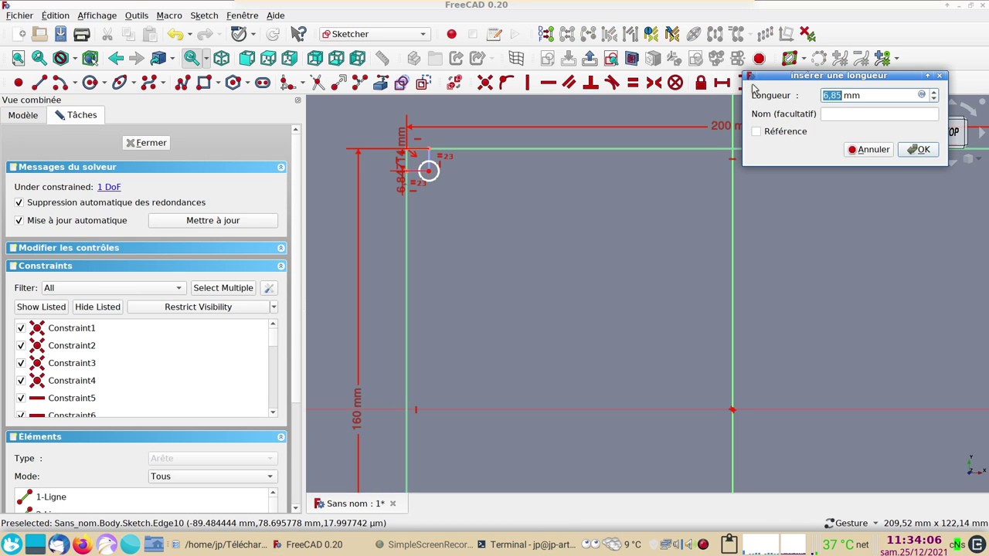
{"action": "type", "text": "8"}
{"action": "key", "text": "Return"}
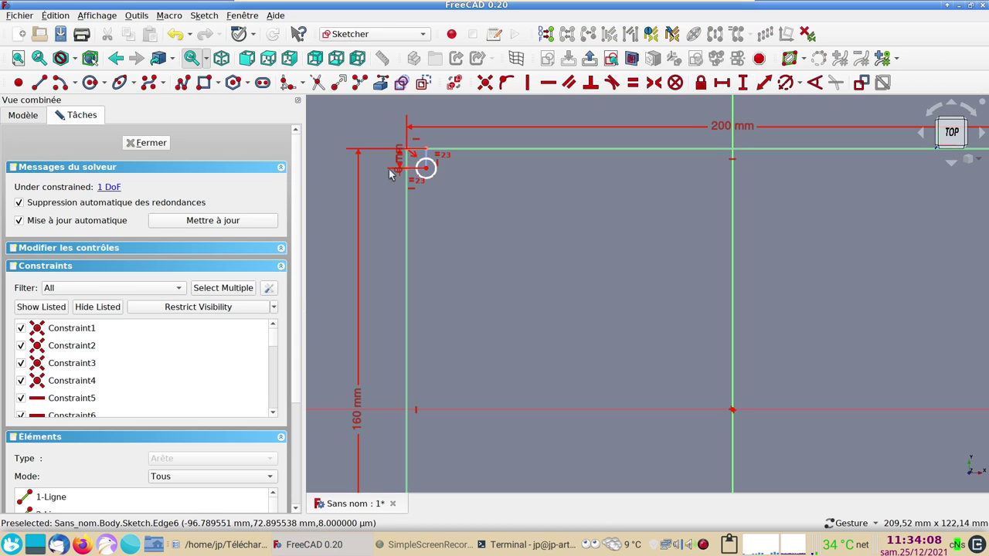
Give the top-left corner circle a 5 mm diameter
{"action": "right_click_drag", "start_coordinate": [558, 245], "coordinate": [463, 229]}
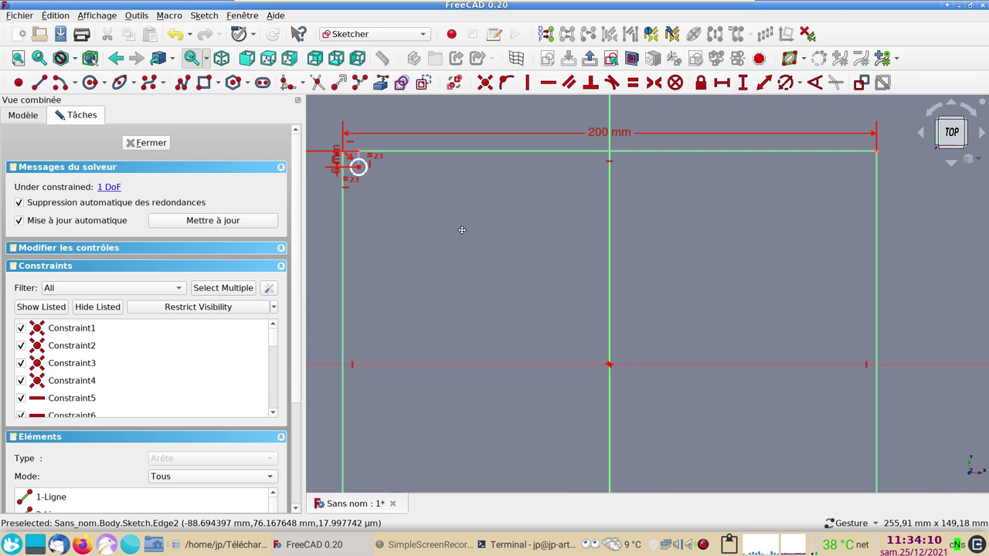
{"action": "scroll", "coordinate": [463, 230], "scroll_direction": "down", "scroll_amount": 1}
{"action": "scroll", "coordinate": [513, 274], "scroll_direction": "down", "scroll_amount": 1}
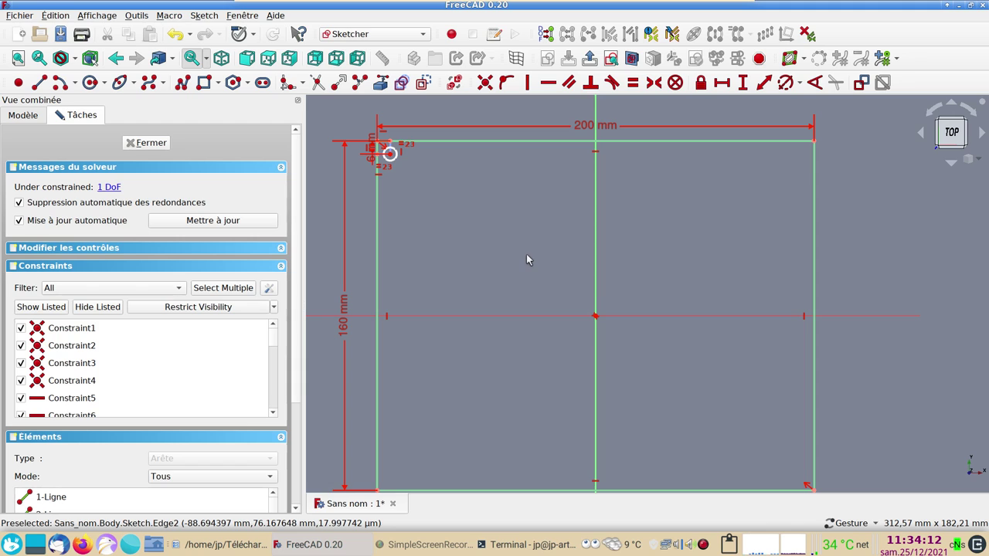
{"action": "right_click_drag", "start_coordinate": [559, 235], "coordinate": [482, 216]}
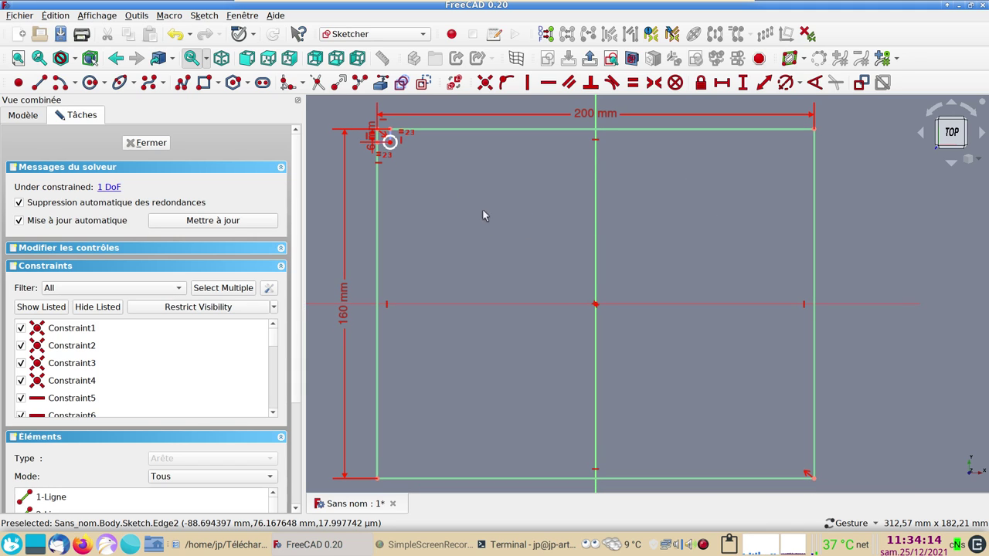
{"action": "left_click", "coordinate": [388, 149]}
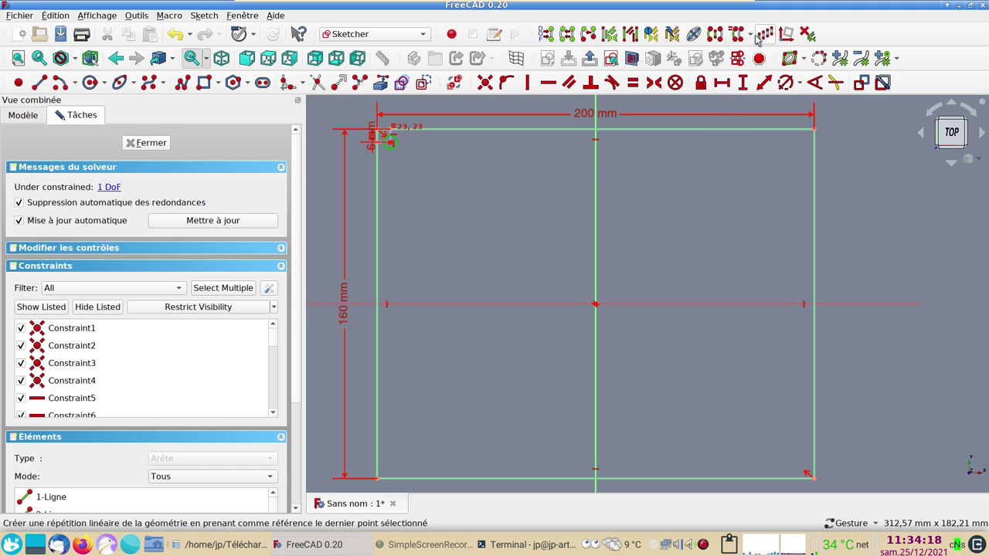
{"action": "left_click", "coordinate": [785, 84]}
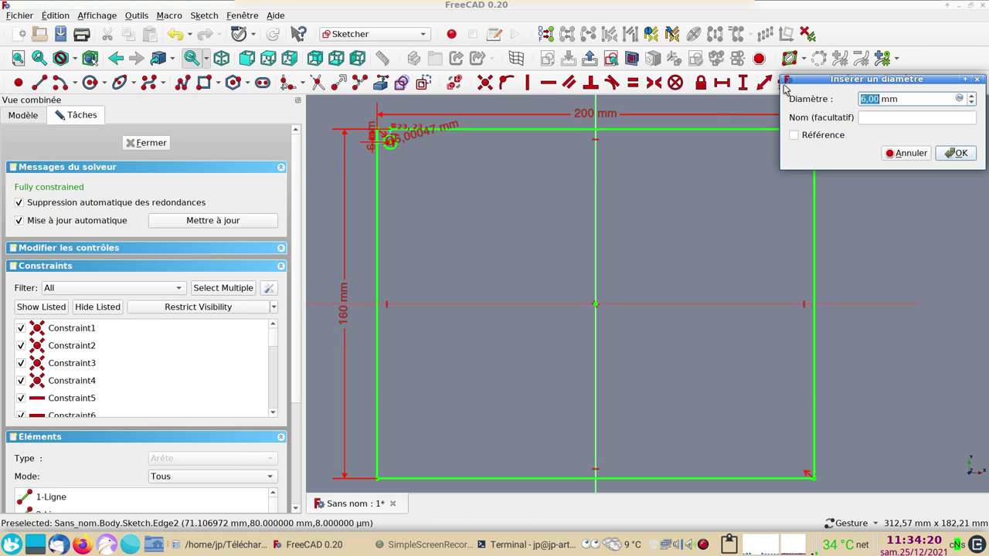
{"action": "type", "text": "5"}
{"action": "key", "text": "Return"}
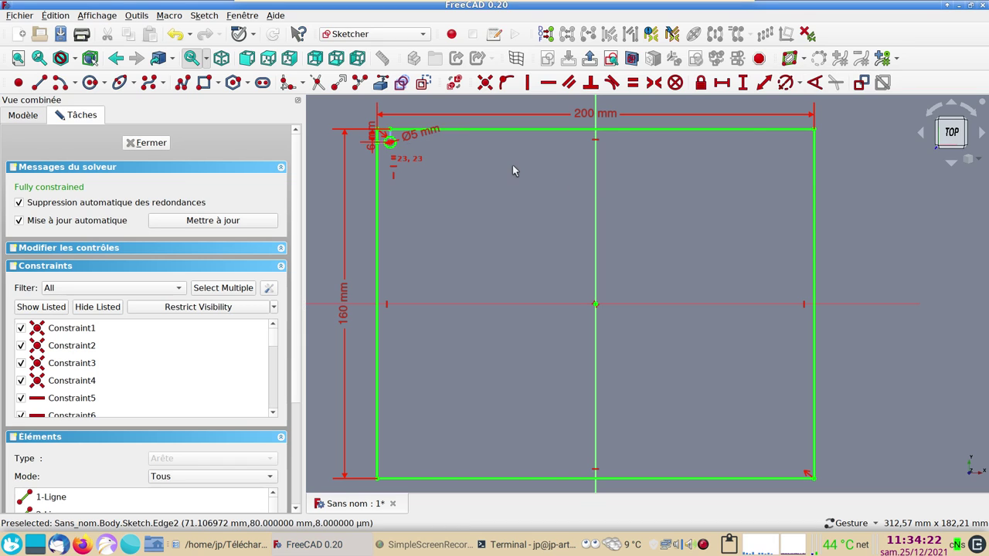
{"action": "scroll", "coordinate": [512, 164], "scroll_direction": "up", "scroll_amount": 1}
{"action": "left_click", "coordinate": [358, 134]}
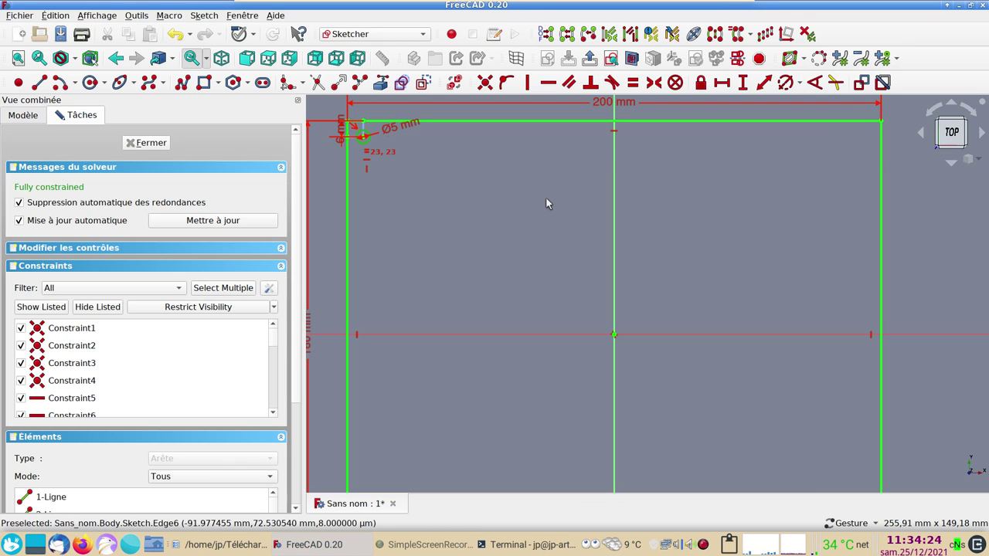
Array the Ø5 mm circle into 2 columns by 2 rows and fix the top row at 0°
{"action": "left_click", "coordinate": [765, 34]}
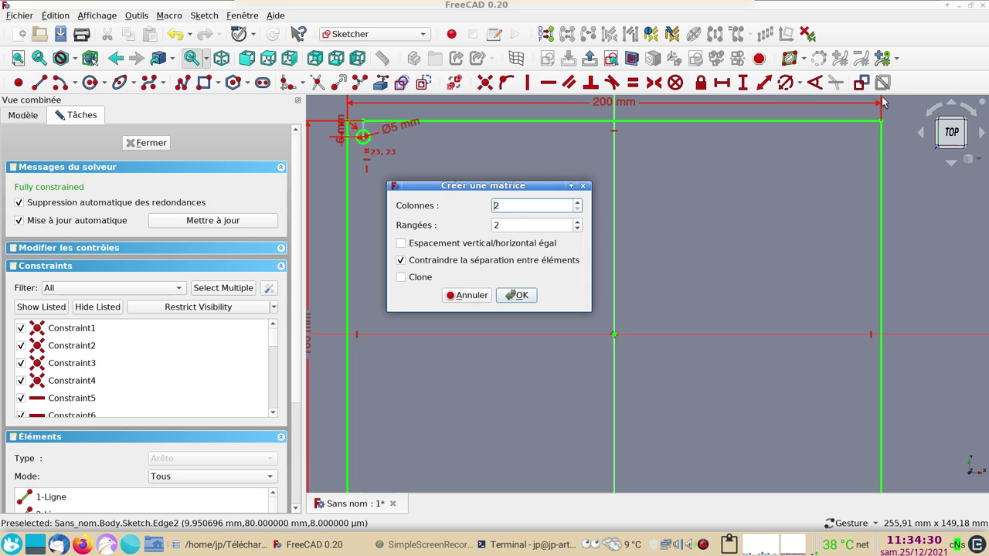
{"action": "left_click", "coordinate": [518, 294]}
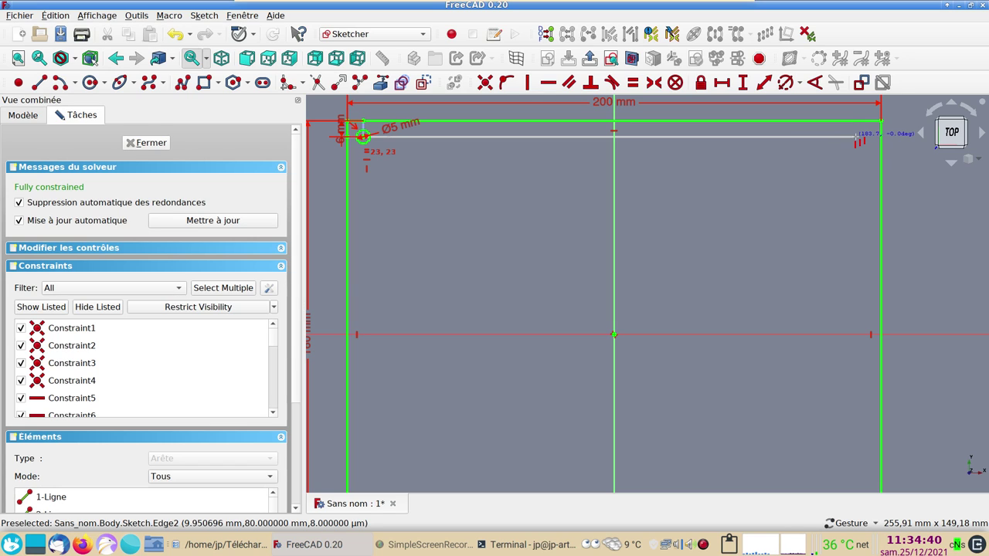
{"action": "left_click", "coordinate": [856, 137]}
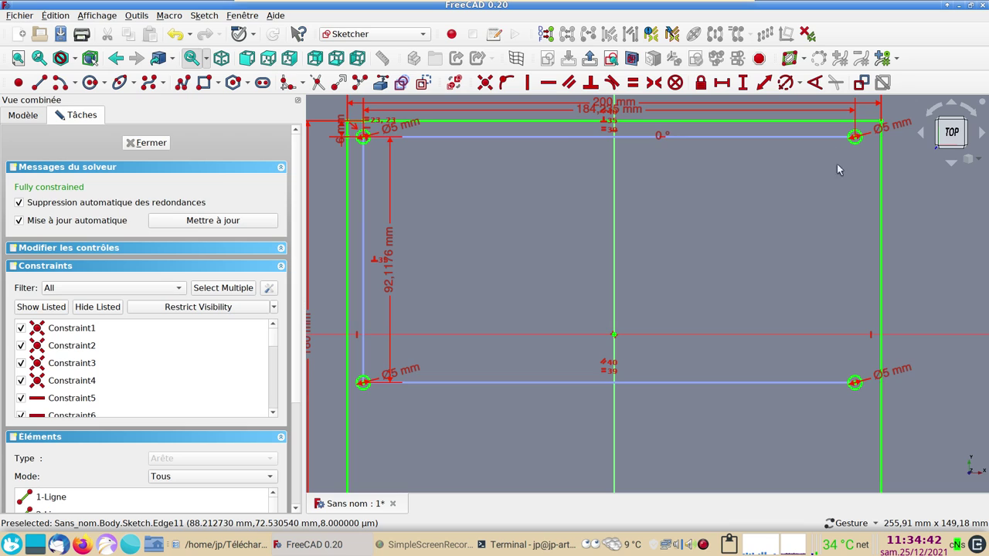
{"action": "scroll", "coordinate": [821, 202], "scroll_direction": "up", "scroll_amount": 2}
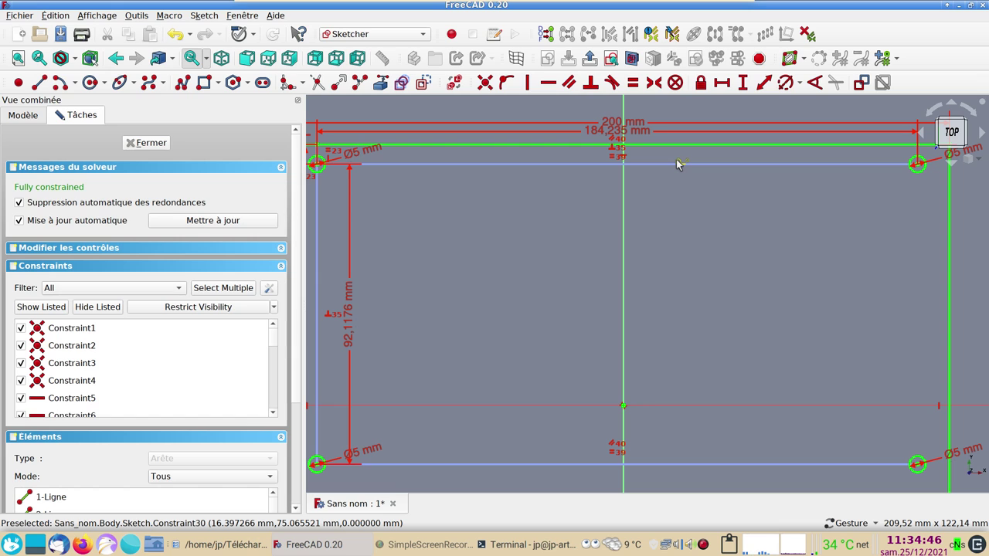
{"action": "left_click", "coordinate": [676, 164]}
{"action": "key", "text": "Return"}
{"action": "scroll", "coordinate": [693, 242], "scroll_direction": "down", "scroll_amount": 1}
{"action": "right_click_drag", "start_coordinate": [723, 262], "coordinate": [708, 243]}
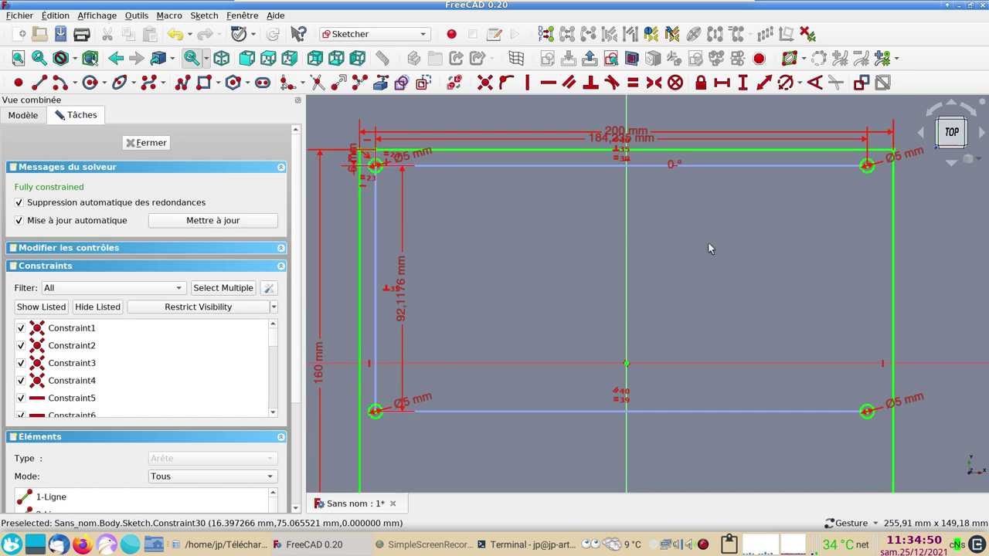
{"action": "scroll", "coordinate": [671, 222], "scroll_direction": "down", "scroll_amount": 1}
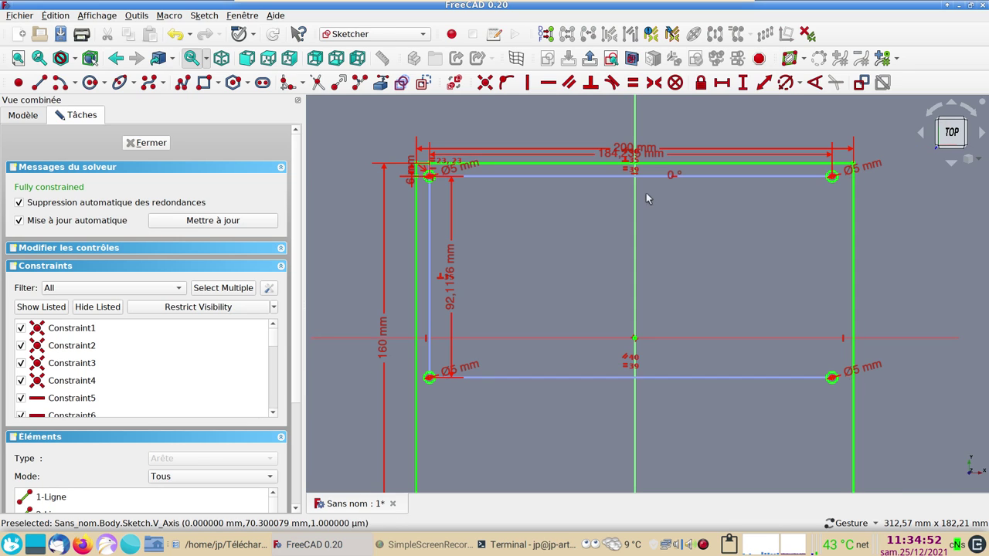
Delete the 184.235 mm and 92.1176 mm array spacing dimensions
{"action": "left_click", "coordinate": [605, 157]}
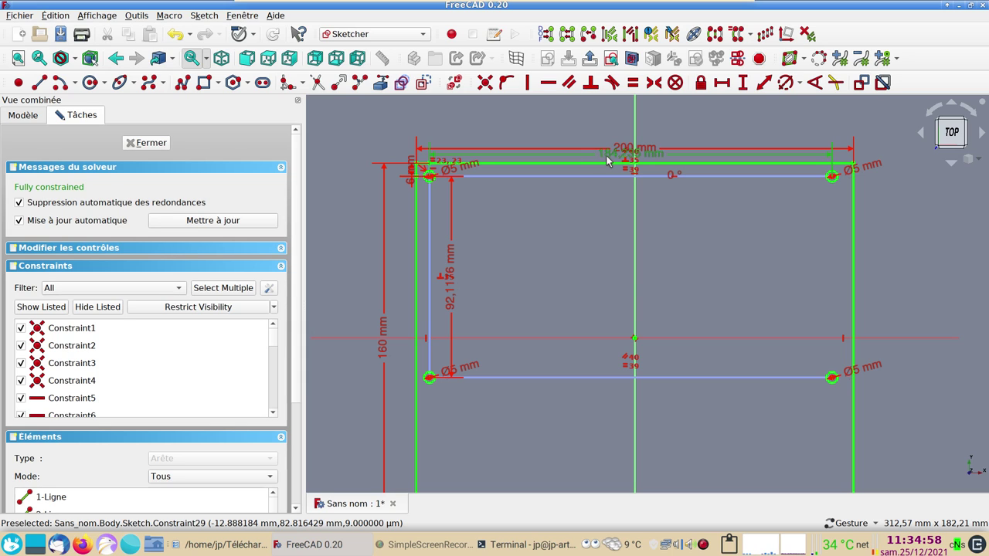
{"action": "key", "text": "Delete"}
{"action": "left_click", "coordinate": [456, 280]}
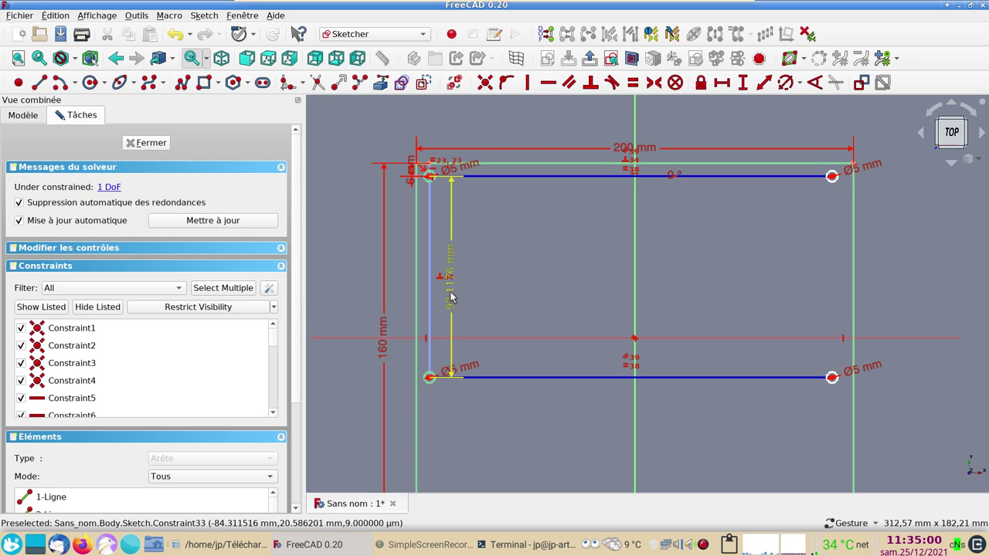
{"action": "key", "text": "Delete"}
{"action": "scroll", "coordinate": [517, 271], "scroll_direction": "down", "scroll_amount": 1}
{"action": "right_click_drag", "start_coordinate": [543, 276], "coordinate": [501, 238]}
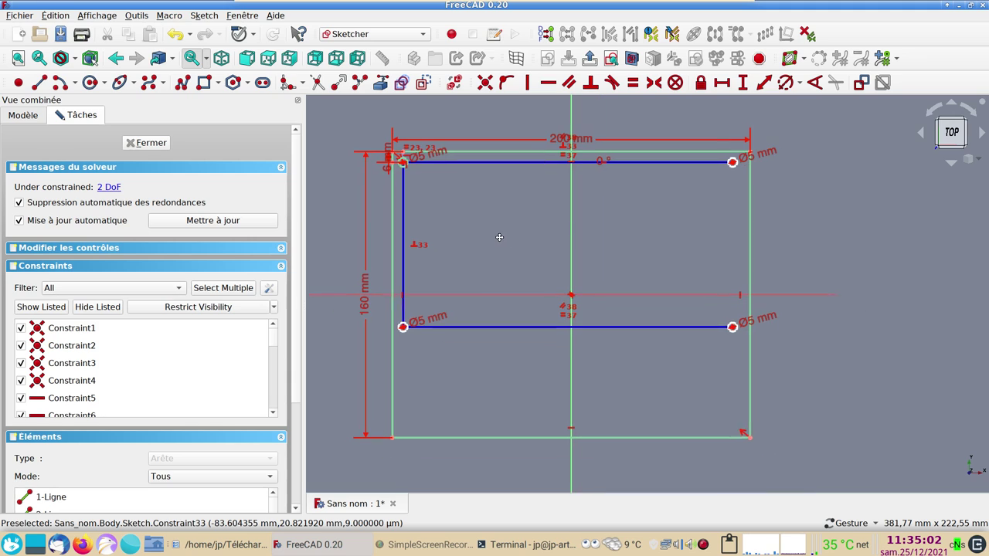
Draw a small square at the bottom-right corner with equal-side constraints
{"action": "left_click", "coordinate": [202, 85]}
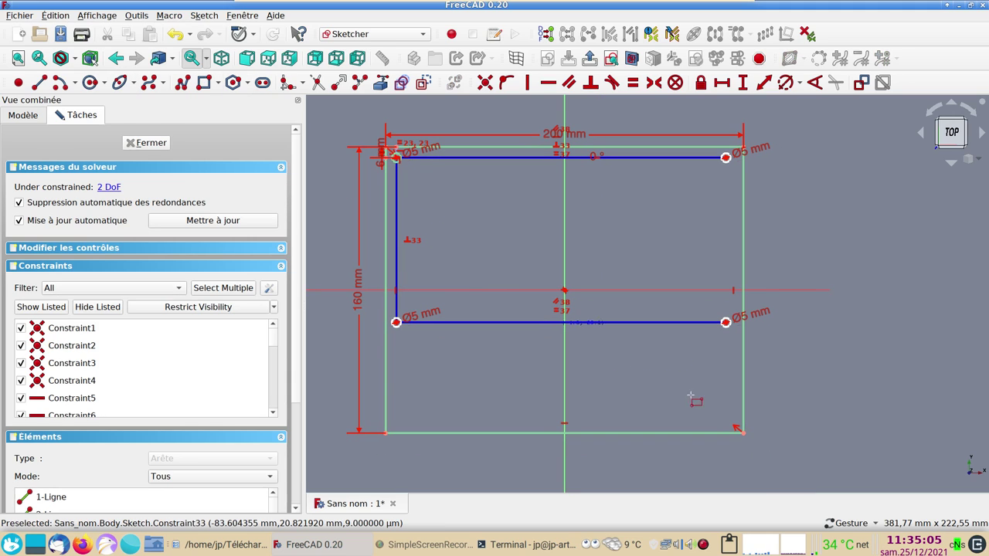
{"action": "left_click", "coordinate": [743, 433]}
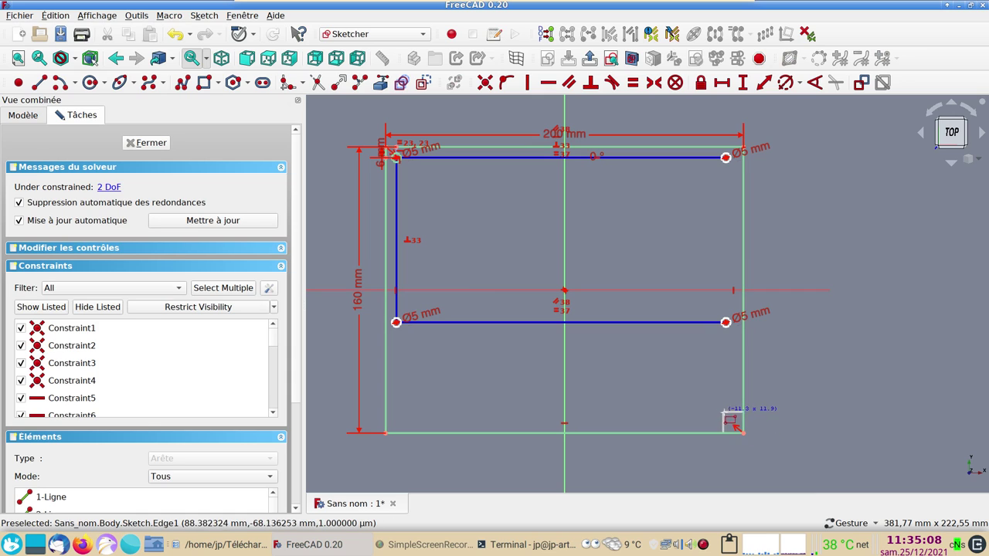
{"action": "left_click", "coordinate": [725, 415]}
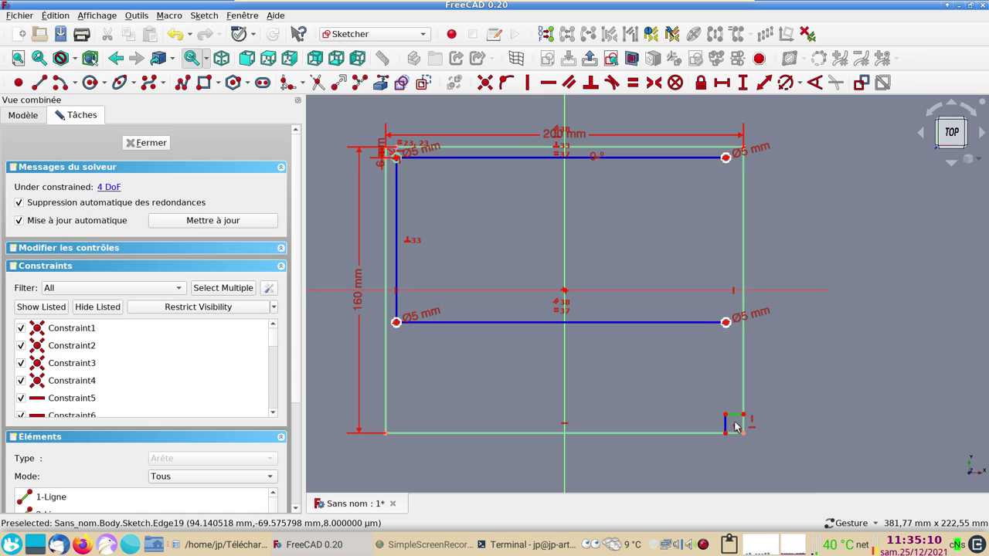
{"action": "right_click", "coordinate": [731, 427]}
{"action": "left_click", "coordinate": [720, 427]}
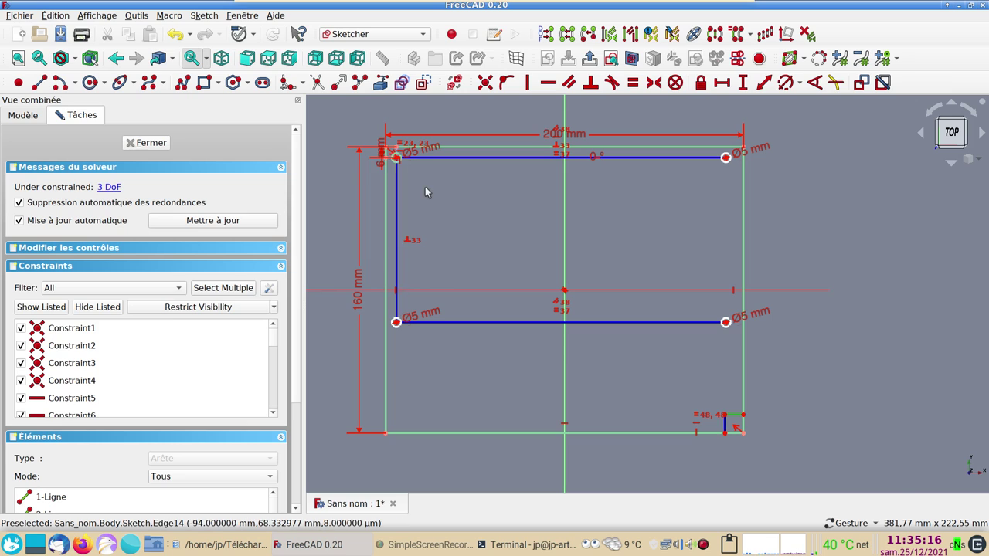
{"action": "scroll", "coordinate": [424, 187], "scroll_direction": "up", "scroll_amount": 2}
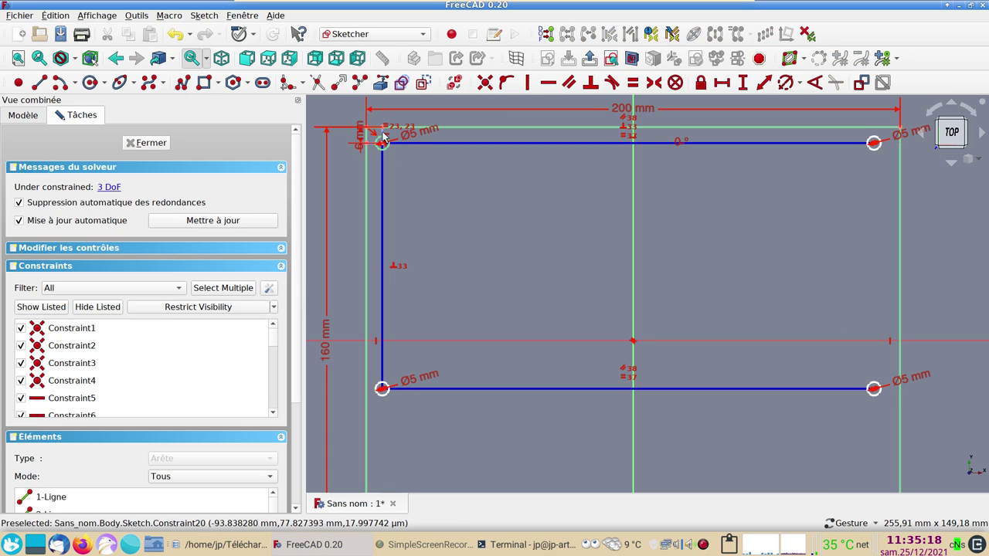
{"action": "scroll", "coordinate": [856, 413], "scroll_direction": "down", "scroll_amount": 1}
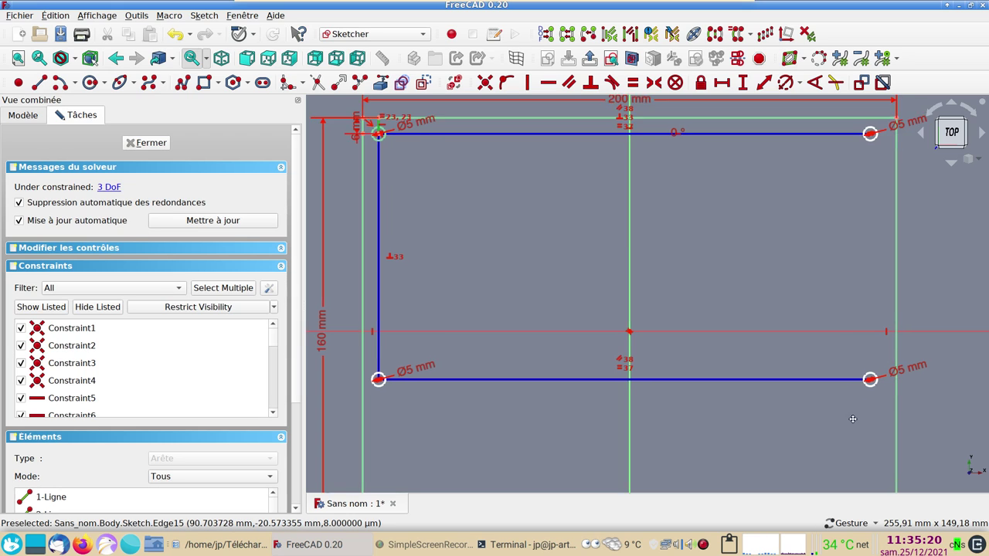
{"action": "scroll", "coordinate": [850, 448], "scroll_direction": "down", "scroll_amount": 3}
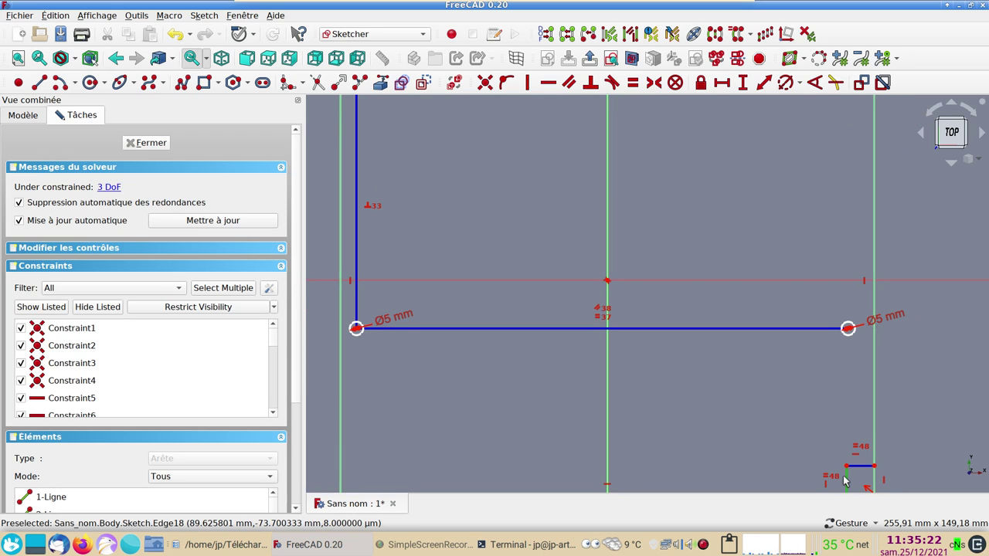
{"action": "key", "text": "e"}
{"action": "scroll", "coordinate": [780, 433], "scroll_direction": "down", "scroll_amount": 3}
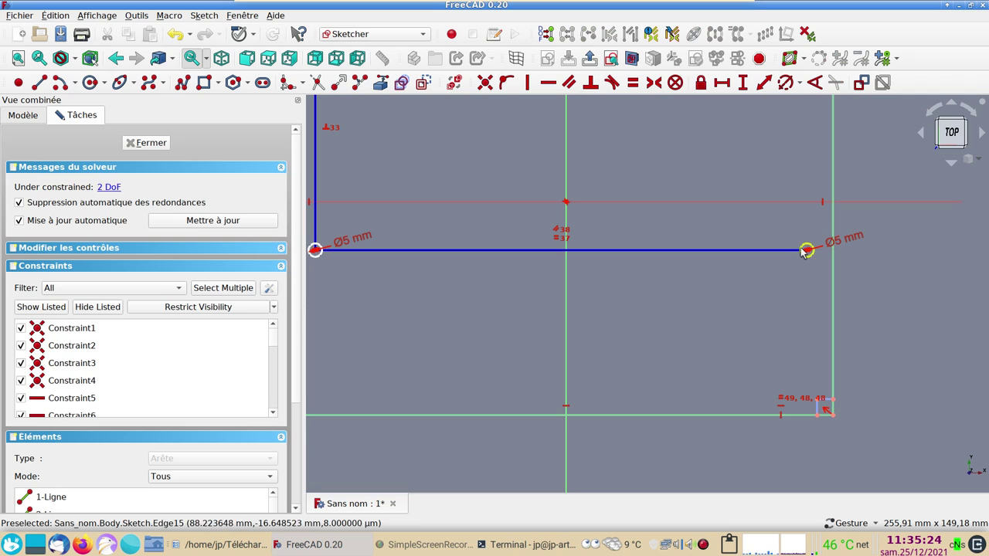
{"action": "left_click", "coordinate": [807, 250]}
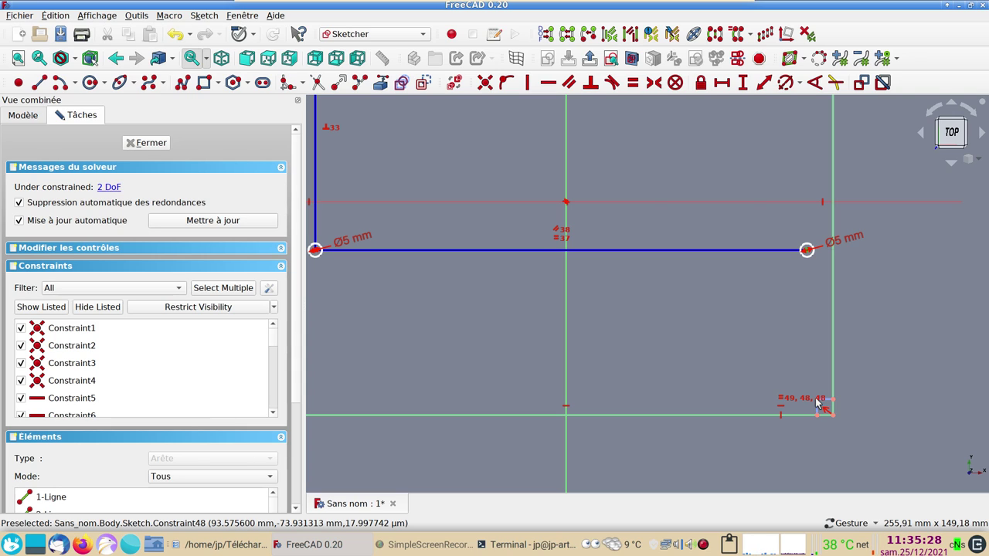
Tie the last corner hole to the plate corner so the sketch is fully constrained
{"action": "left_click", "coordinate": [817, 401]}
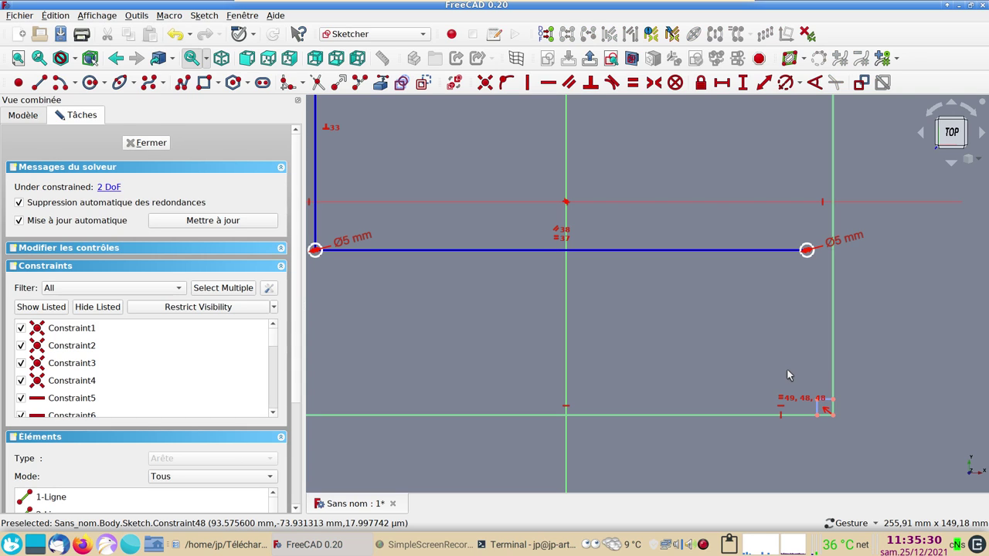
{"action": "scroll", "coordinate": [800, 291], "scroll_direction": "up", "scroll_amount": 2}
{"action": "scroll", "coordinate": [799, 292], "scroll_direction": "up", "scroll_amount": 1}
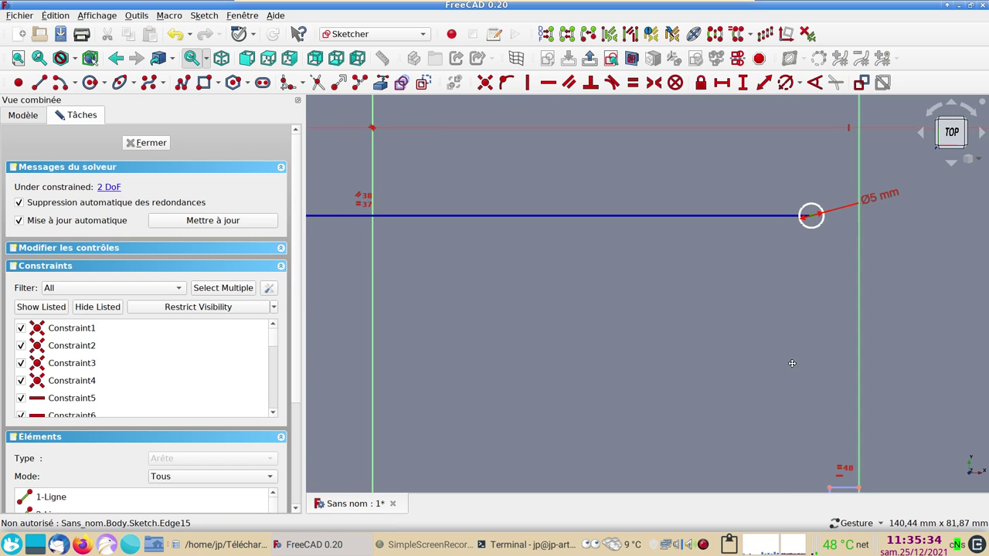
{"action": "right_click_drag", "start_coordinate": [819, 223], "coordinate": [693, 85]}
{"action": "left_click", "coordinate": [705, 350]}
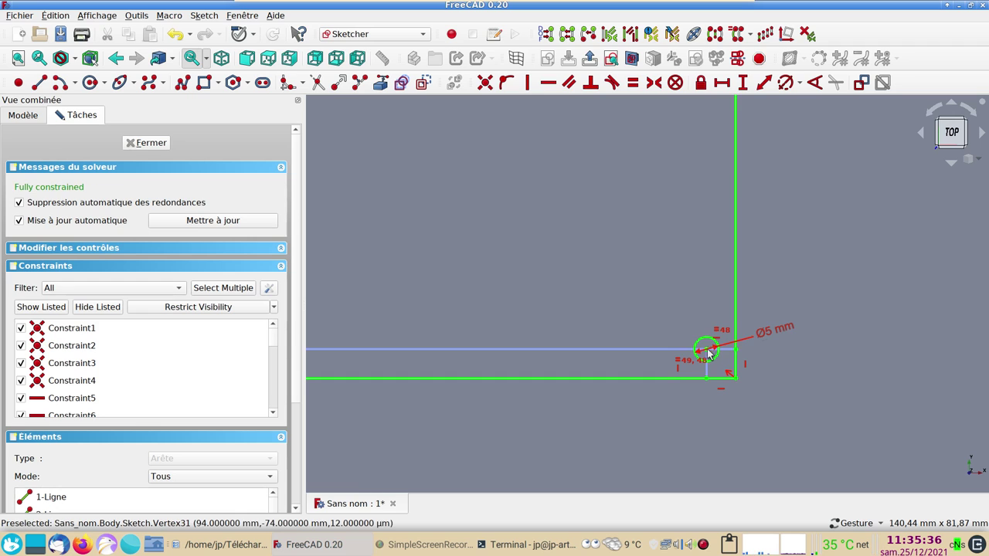
{"action": "scroll", "coordinate": [784, 301], "scroll_direction": "down", "scroll_amount": 1}
{"action": "scroll", "coordinate": [788, 298], "scroll_direction": "down", "scroll_amount": 6}
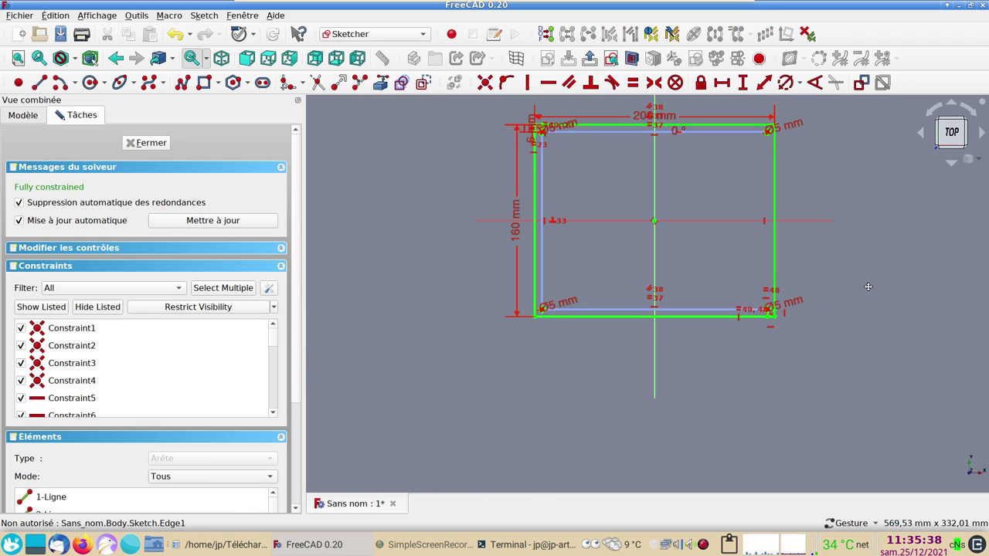
{"action": "right_click_drag", "start_coordinate": [867, 286], "coordinate": [845, 351]}
{"action": "scroll", "coordinate": [850, 347], "scroll_direction": "up", "scroll_amount": 2}
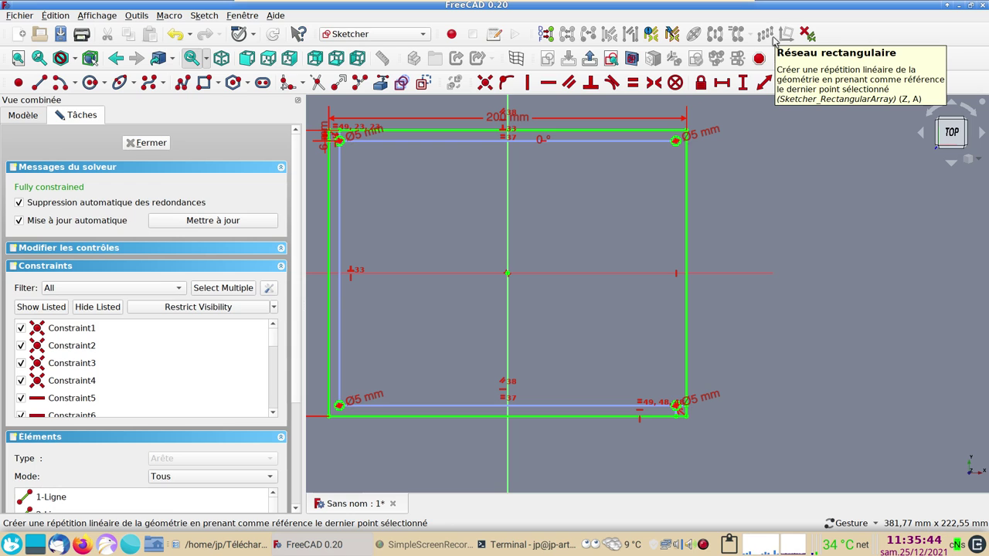
Leave the holed plate sketch and start a second sketch on the body's XY_Plane
{"action": "left_click", "coordinate": [151, 143]}
{"action": "scroll", "coordinate": [371, 236], "scroll_direction": "down", "scroll_amount": 4}
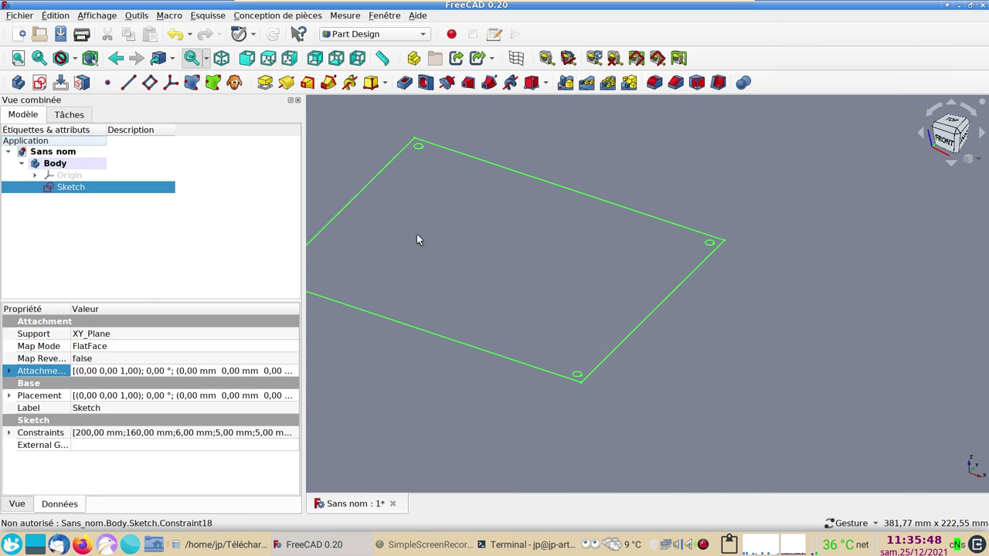
{"action": "scroll", "coordinate": [416, 233], "scroll_direction": "down", "scroll_amount": 1}
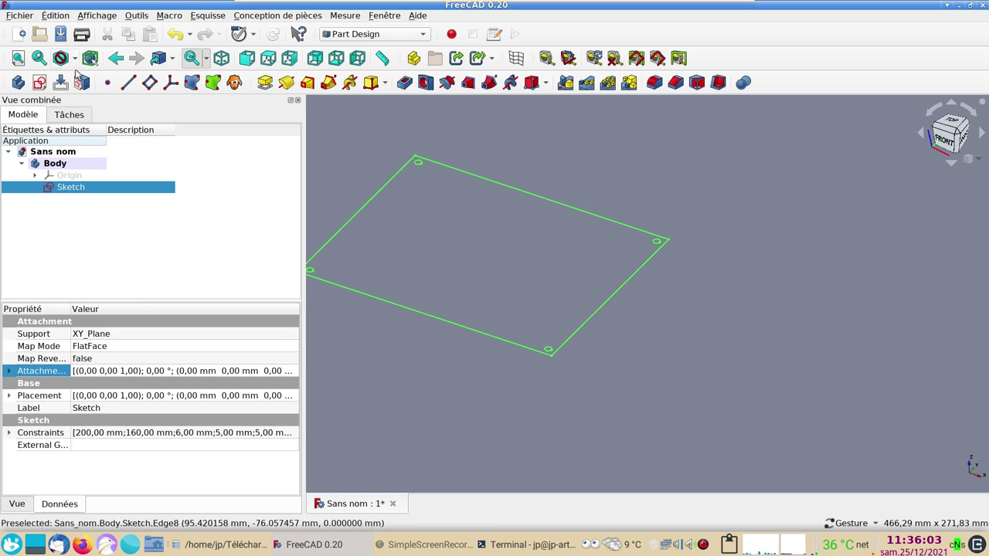
{"action": "left_click", "coordinate": [39, 83]}
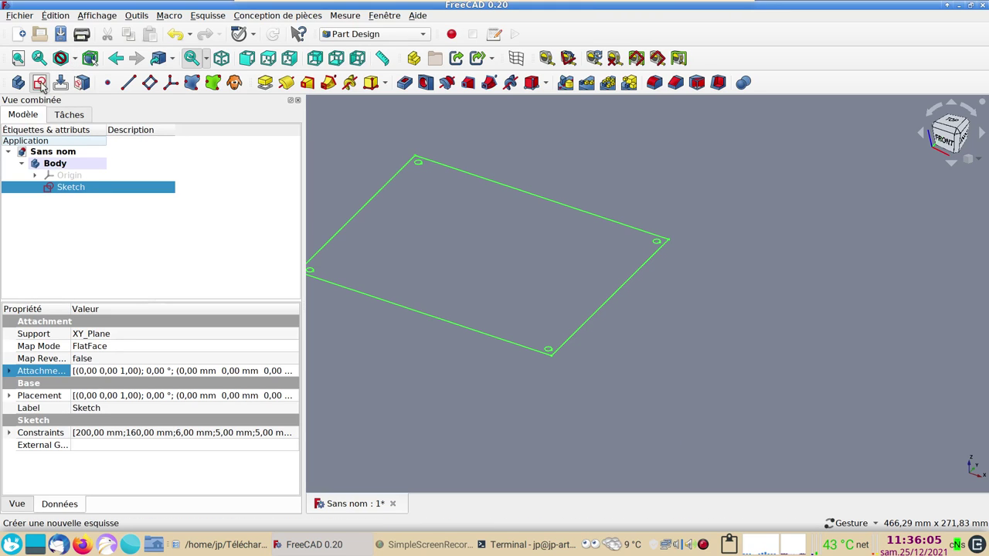
{"action": "left_click", "coordinate": [80, 188]}
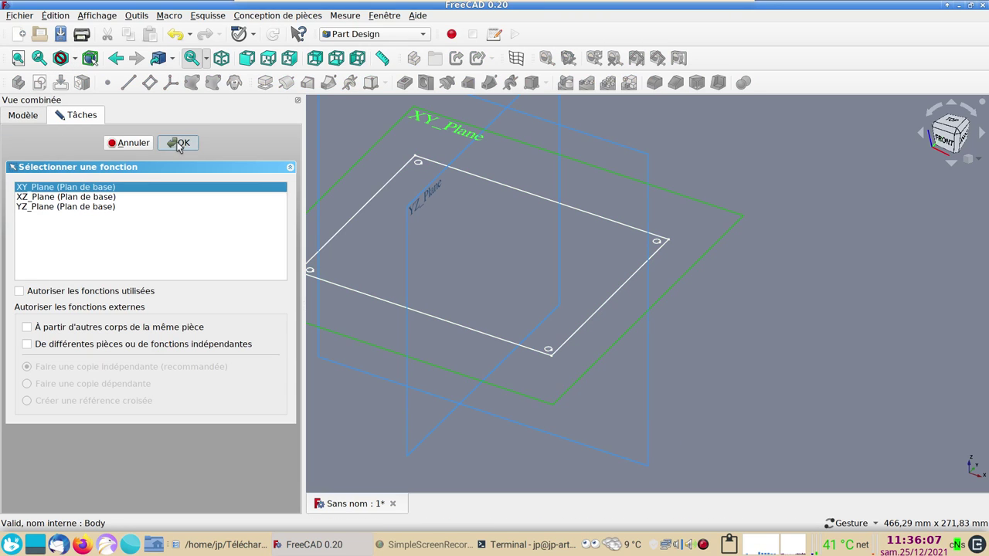
{"action": "left_click", "coordinate": [179, 144]}
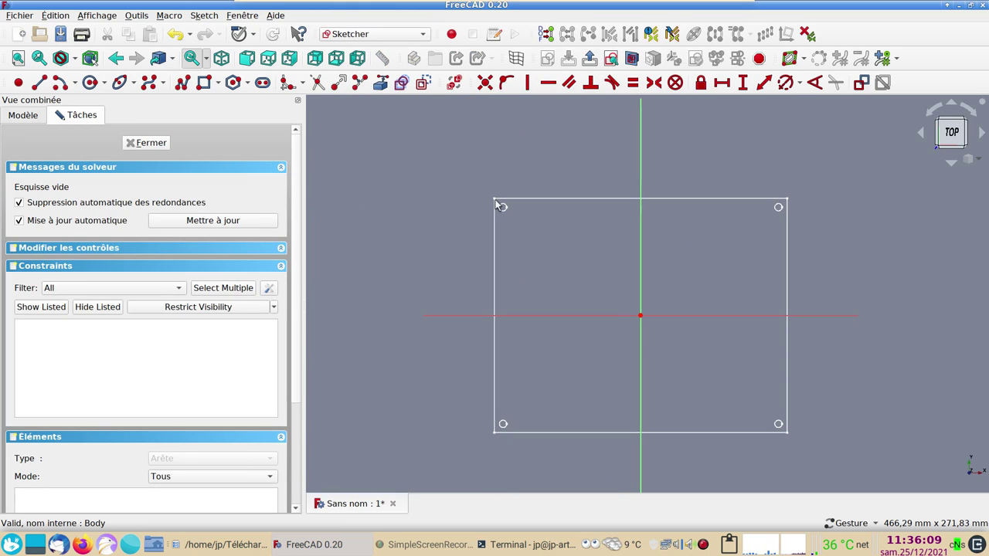
Draw an open arc in the plate's upper-left area, leaving a mouth-shaped gap
{"action": "scroll", "coordinate": [513, 272], "scroll_direction": "up", "scroll_amount": 3}
{"action": "scroll", "coordinate": [511, 278], "scroll_direction": "down", "scroll_amount": 1}
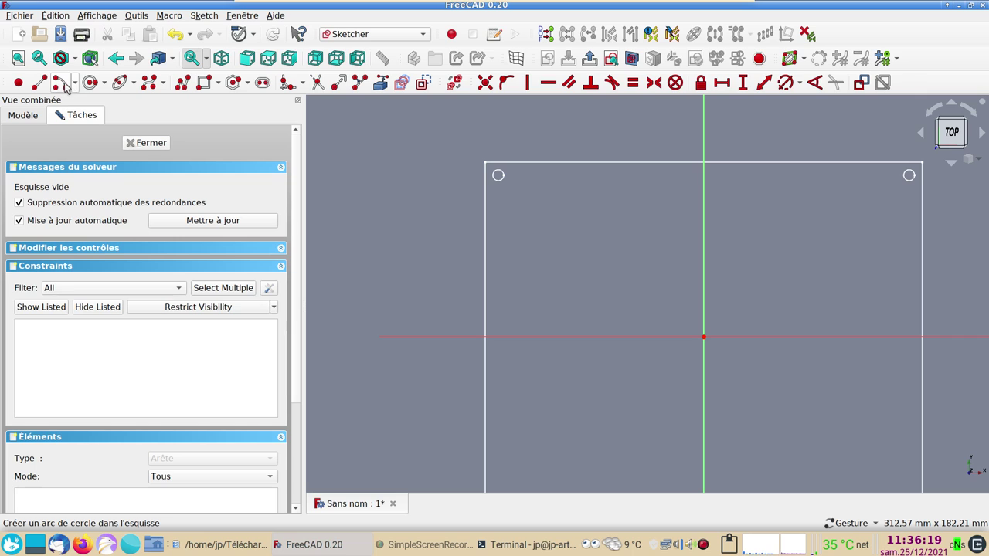
{"action": "key", "text": "g"}
{"action": "key", "text": "c"}
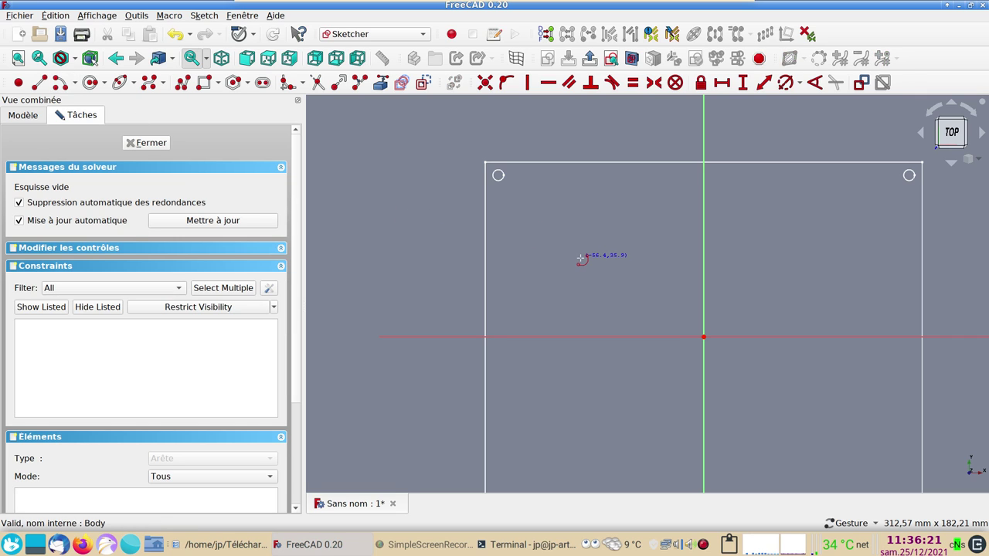
{"action": "left_click", "coordinate": [581, 262]}
{"action": "left_click", "coordinate": [600, 223]}
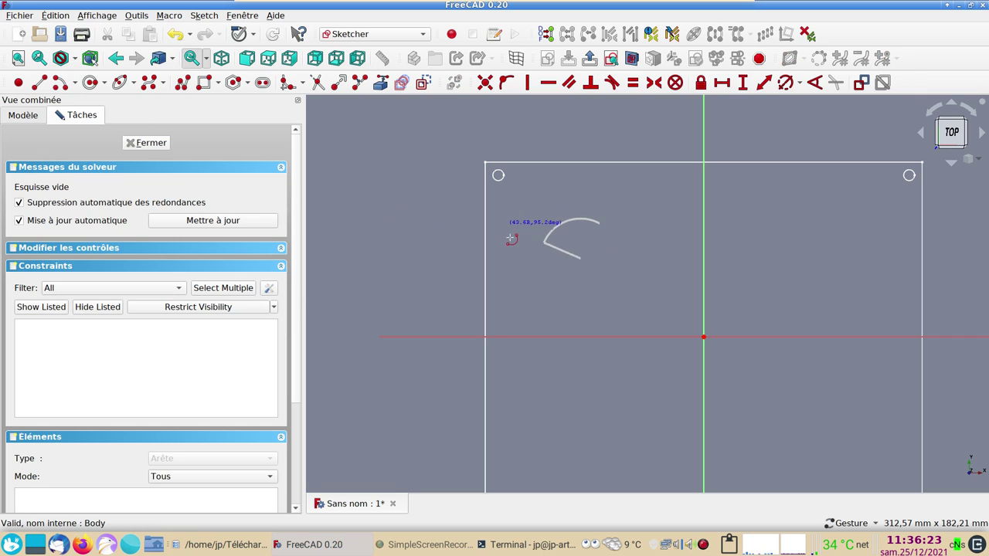
{"action": "left_click", "coordinate": [606, 285]}
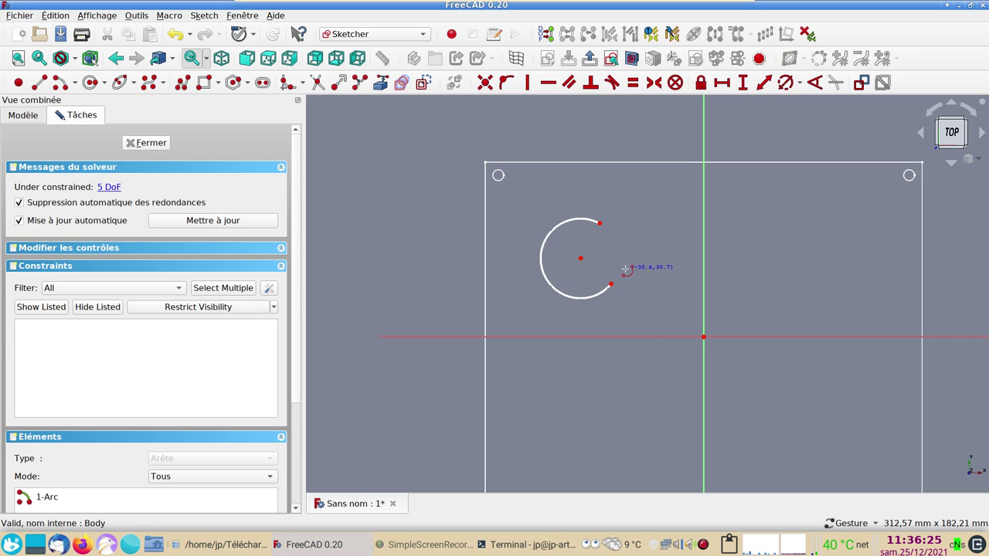
{"action": "scroll", "coordinate": [630, 266], "scroll_direction": "up", "scroll_amount": 1}
{"action": "right_click_drag", "start_coordinate": [630, 265], "coordinate": [568, 221]}
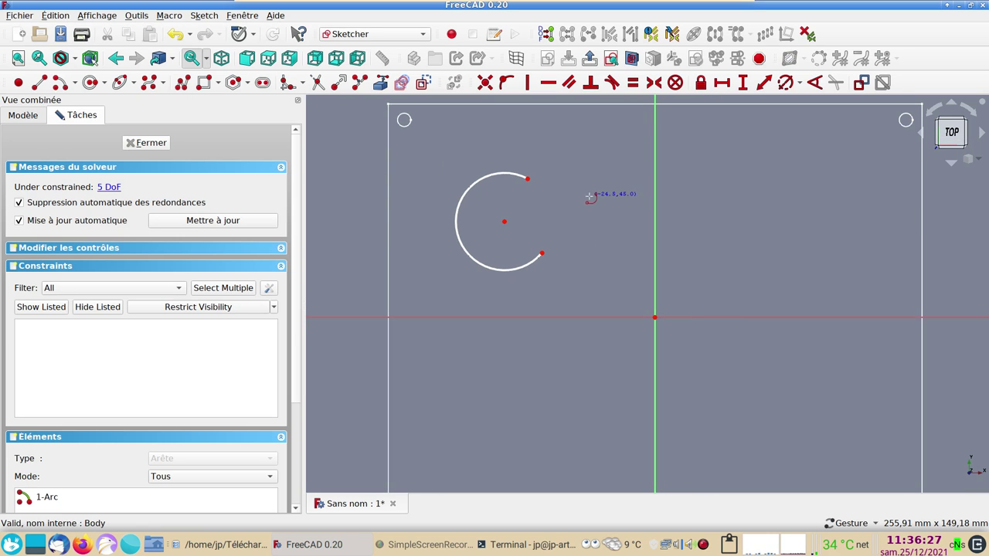
{"action": "left_click_drag", "start_coordinate": [529, 180], "coordinate": [543, 192]}
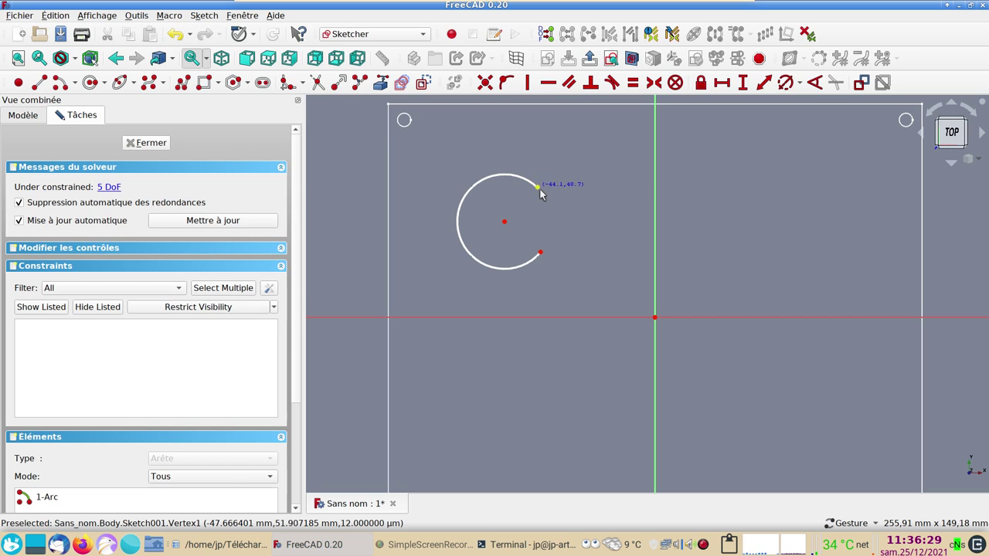
Constrain the arc's two endpoints to be vertically aligned
{"action": "left_click", "coordinate": [540, 252]}
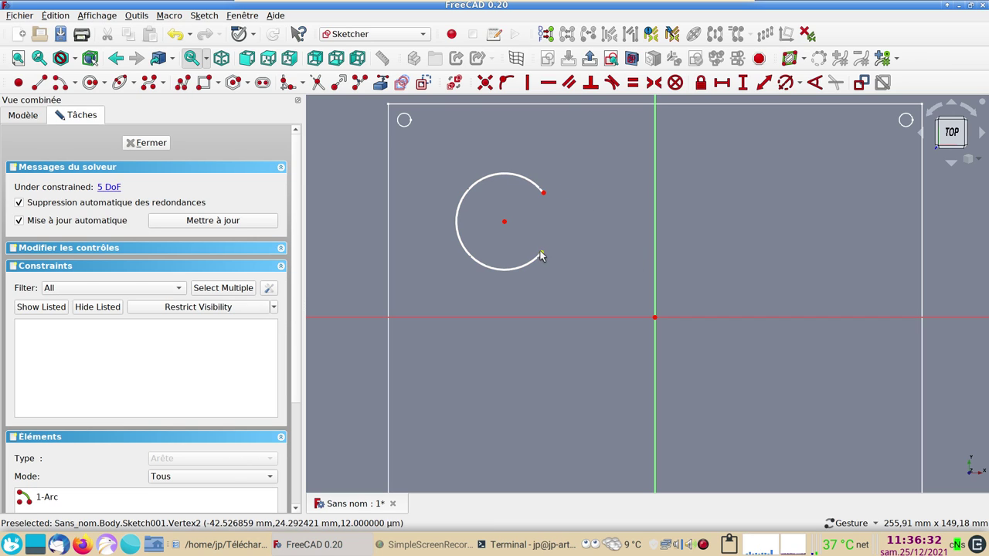
{"action": "left_click", "coordinate": [545, 194]}
{"action": "left_click", "coordinate": [574, 214]}
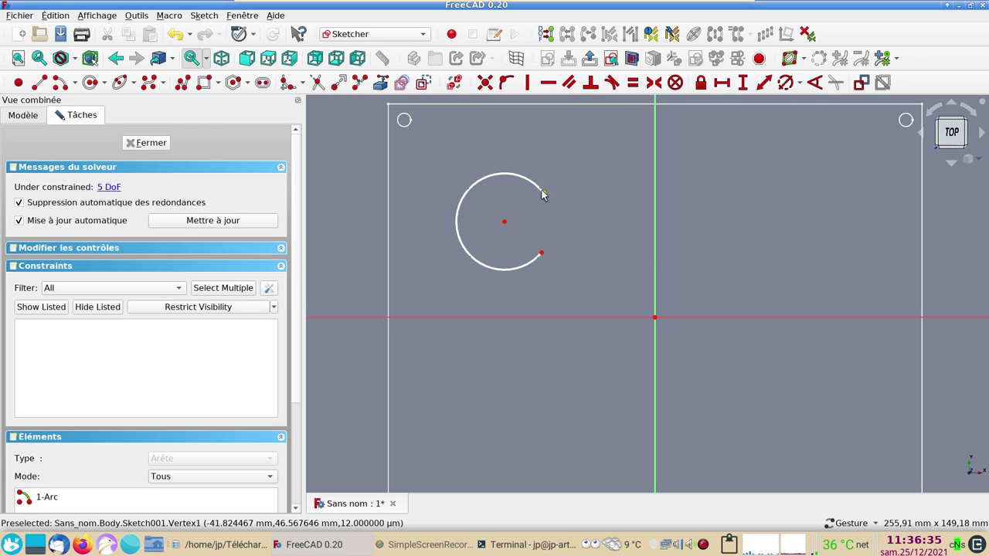
{"action": "left_click", "coordinate": [540, 252]}
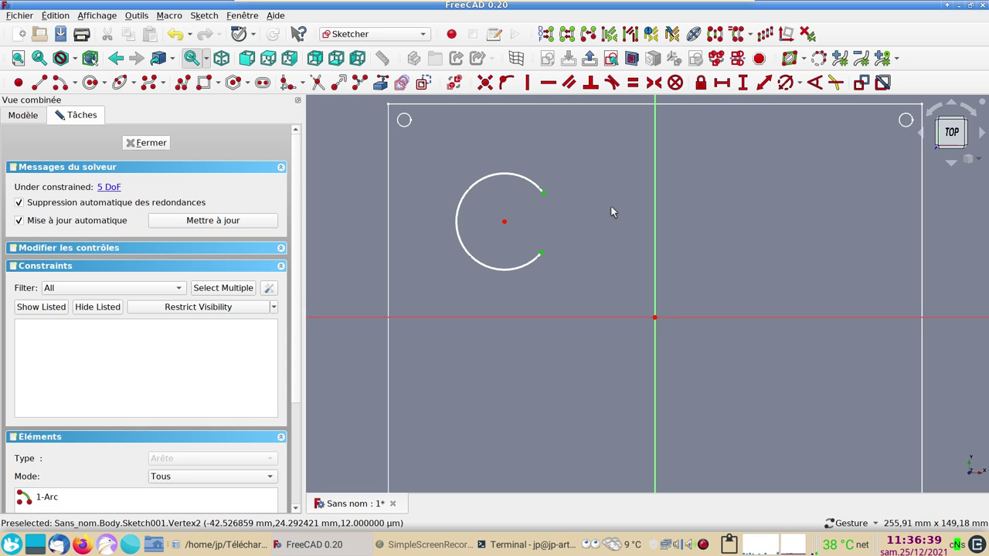
{"action": "key", "text": "v"}
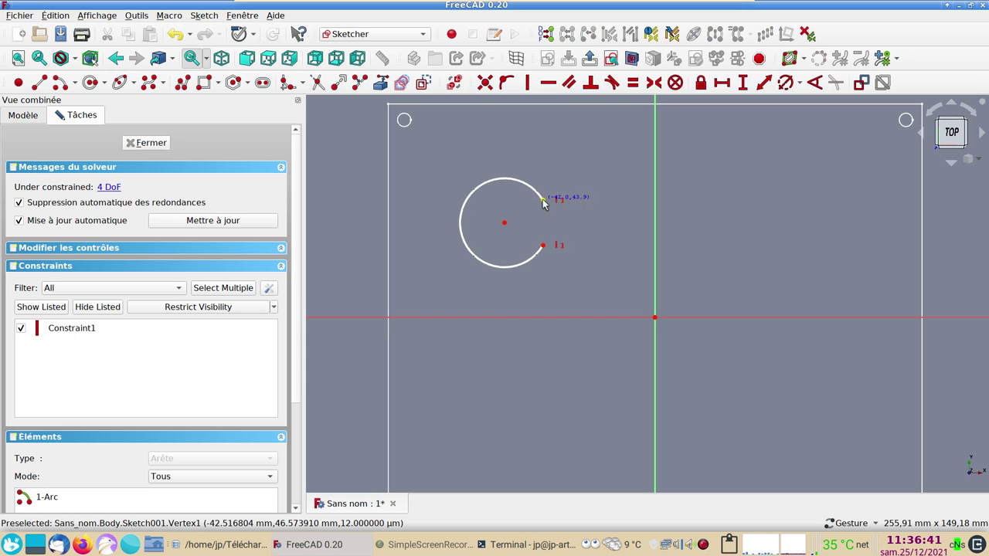
Draw two lines from the arc's lower end to its centre and up to its upper end
{"action": "left_click", "coordinate": [543, 246]}
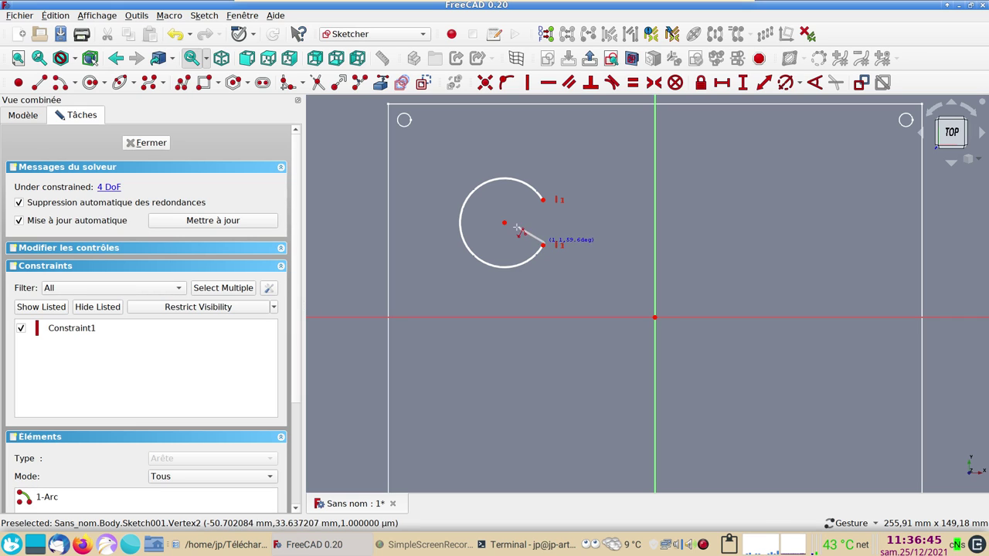
{"action": "left_click", "coordinate": [517, 210]}
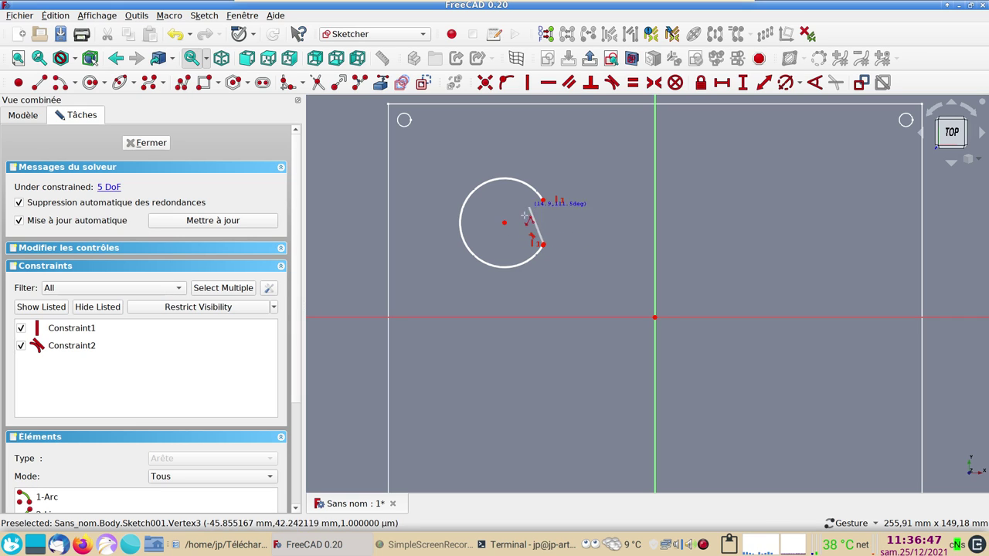
{"action": "left_click", "coordinate": [505, 223]}
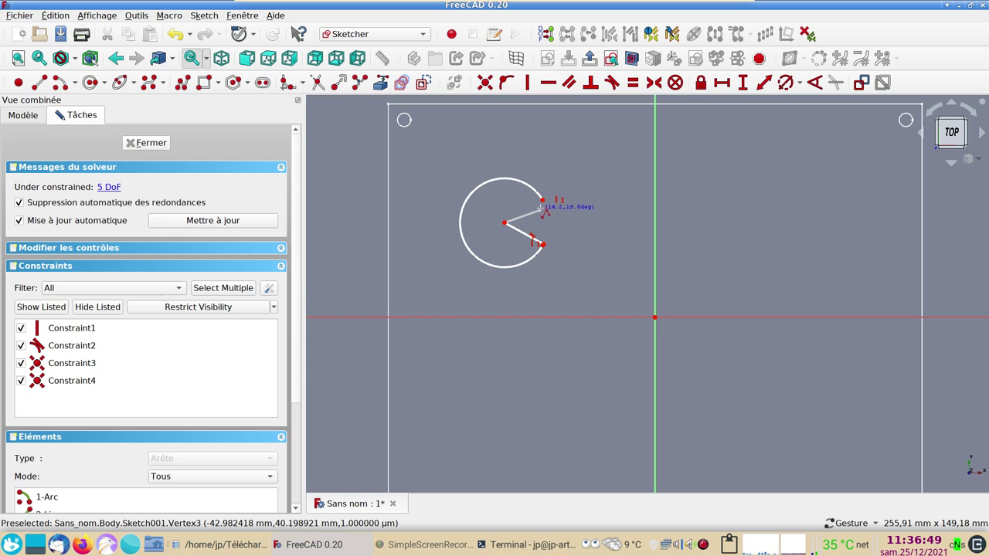
{"action": "left_click", "coordinate": [543, 200]}
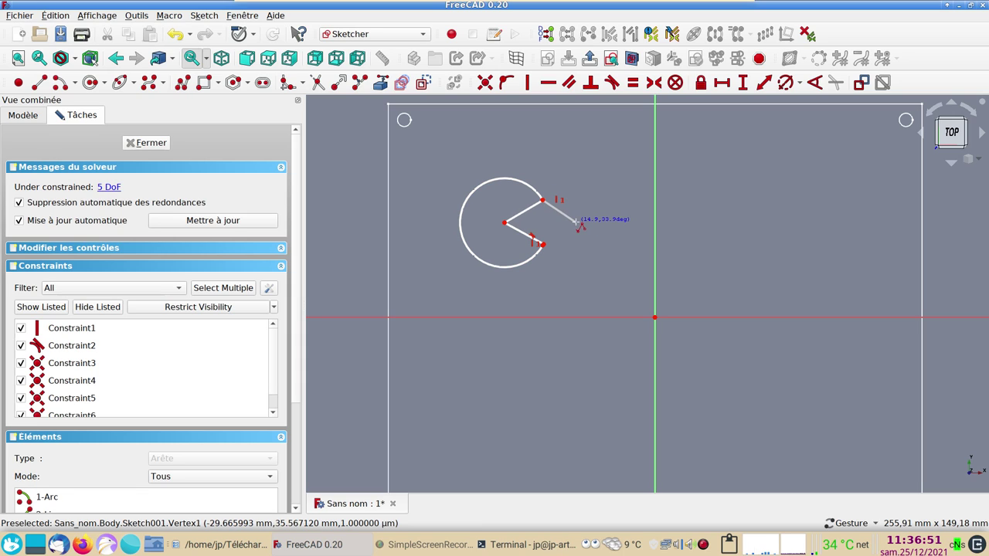
{"action": "scroll", "coordinate": [573, 224], "scroll_direction": "down", "scroll_amount": 1}
{"action": "scroll", "coordinate": [576, 223], "scroll_direction": "up", "scroll_amount": 1}
{"action": "key", "text": "Escape"}
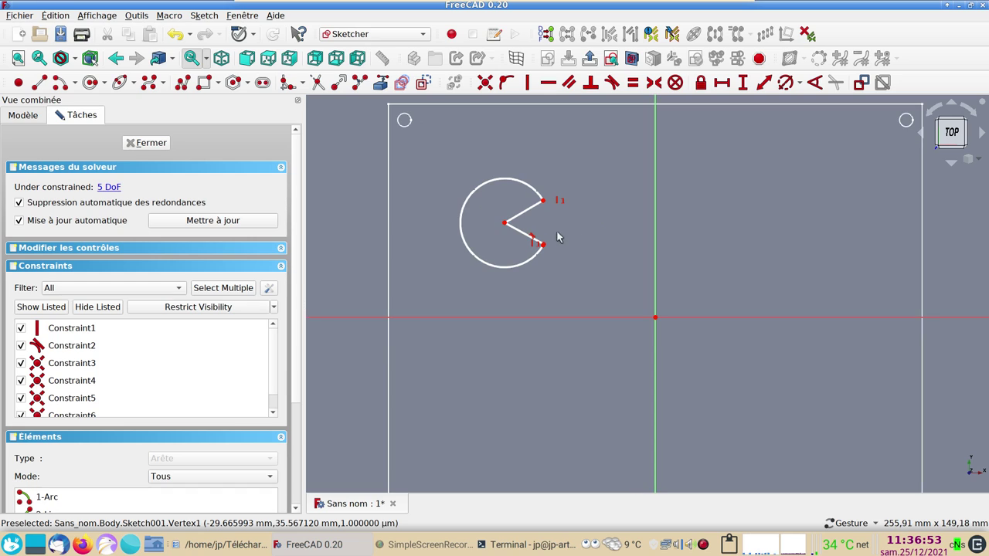
Reattach the lower line's end to the arc end with a coincident constraint
{"action": "left_click_drag", "start_coordinate": [540, 241], "coordinate": [551, 234]}
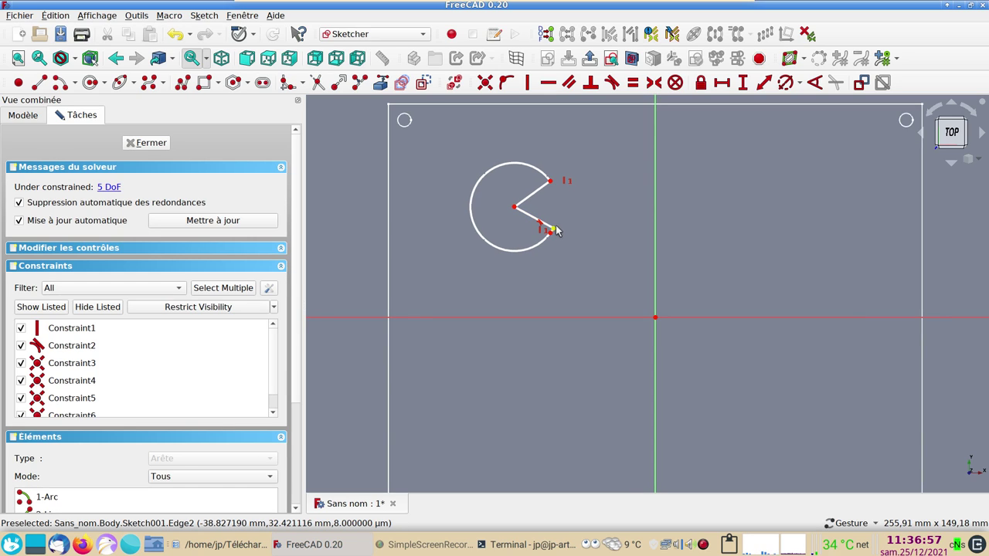
{"action": "left_click_drag", "start_coordinate": [553, 227], "coordinate": [560, 217]}
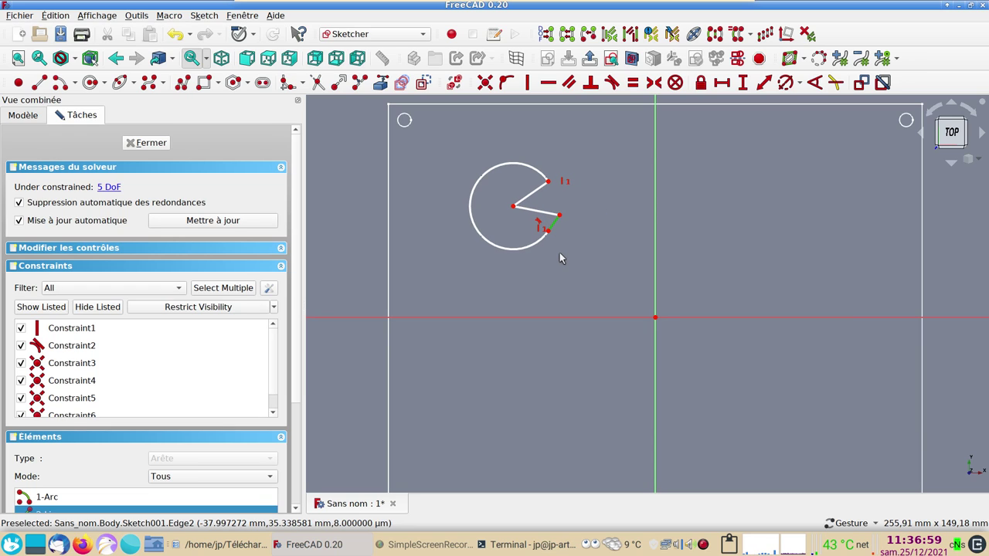
{"action": "key", "text": "Delete"}
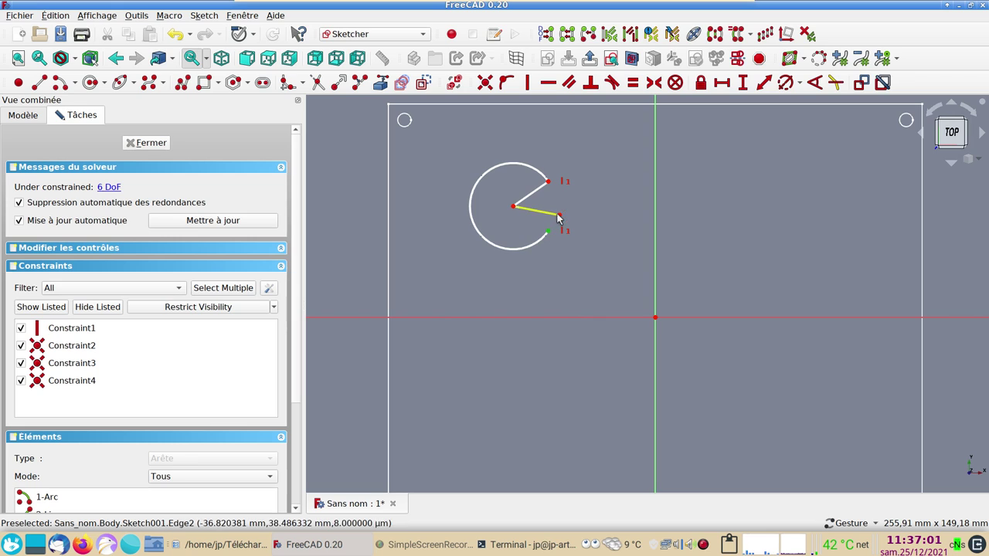
{"action": "left_click", "coordinate": [558, 216]}
{"action": "key", "text": "c"}
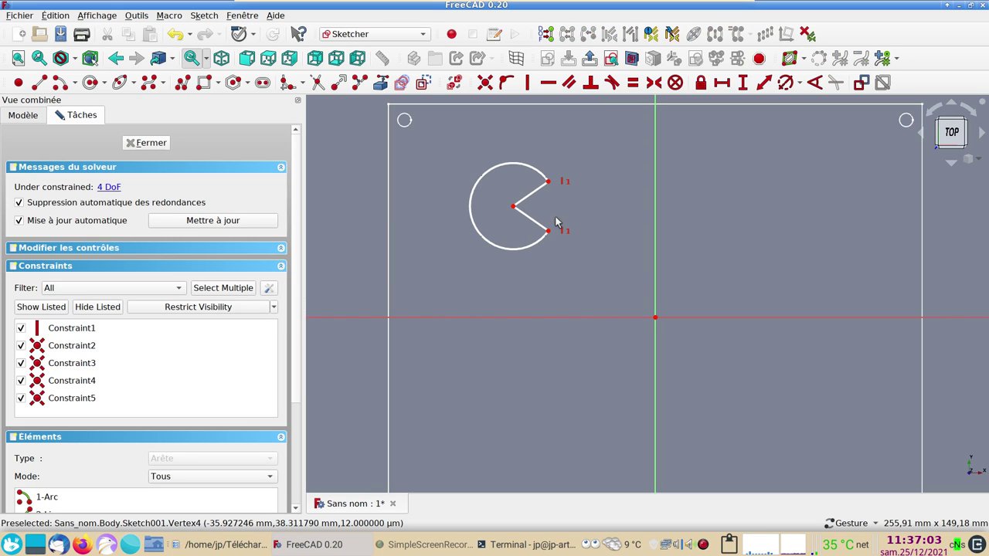
{"action": "mouse_move", "coordinate": [547, 182]}
{"action": "left_mouse_down"}
{"action": "mouse_move", "coordinate": [551, 207]}
{"action": "mouse_move", "coordinate": [538, 187]}
{"action": "mouse_move", "coordinate": [485, 207]}
{"action": "mouse_move", "coordinate": [559, 228]}
{"action": "left_mouse_up"}
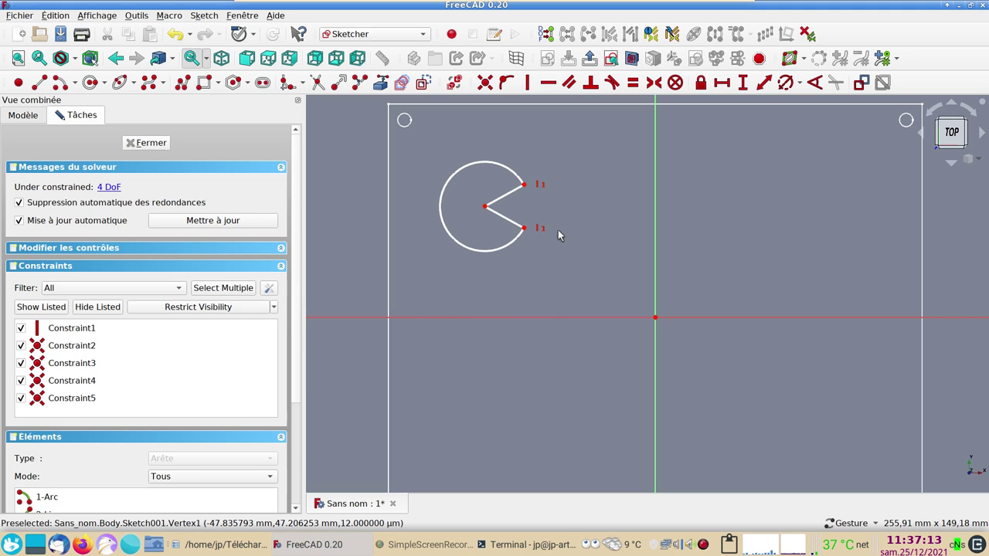
Import the plate's left edge as external reference geometry
{"action": "scroll", "coordinate": [747, 254], "scroll_direction": "down", "scroll_amount": 1}
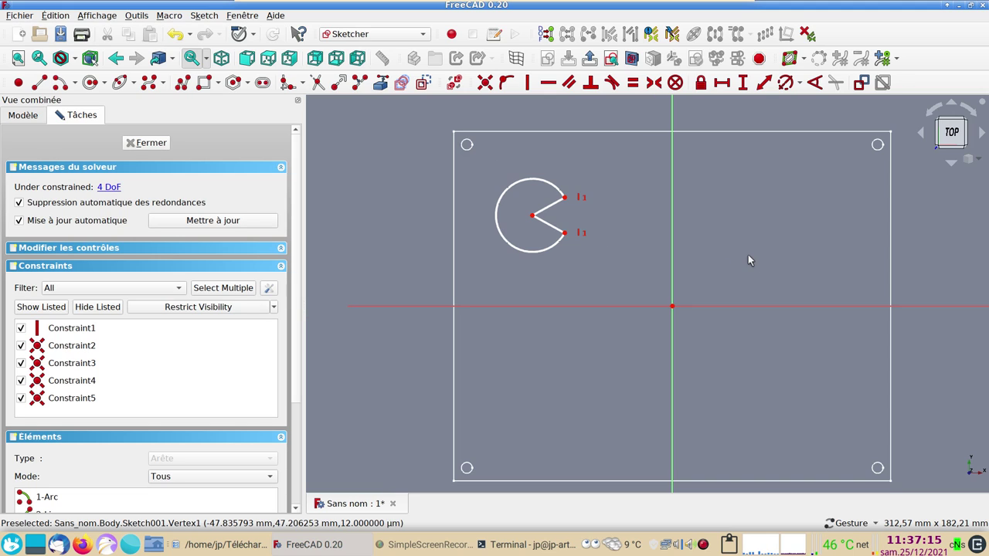
{"action": "right_click_drag", "start_coordinate": [747, 253], "coordinate": [669, 253]}
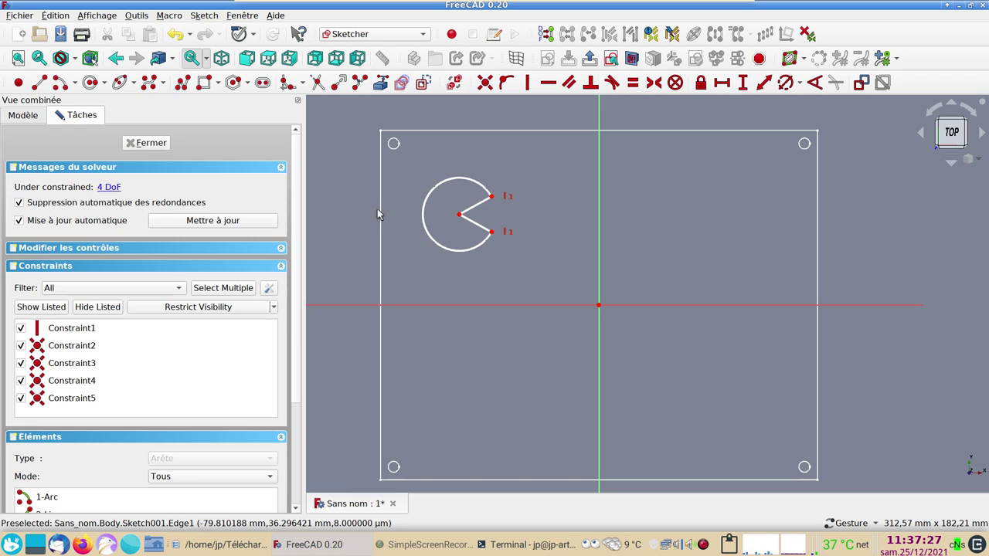
{"action": "left_click", "coordinate": [400, 86]}
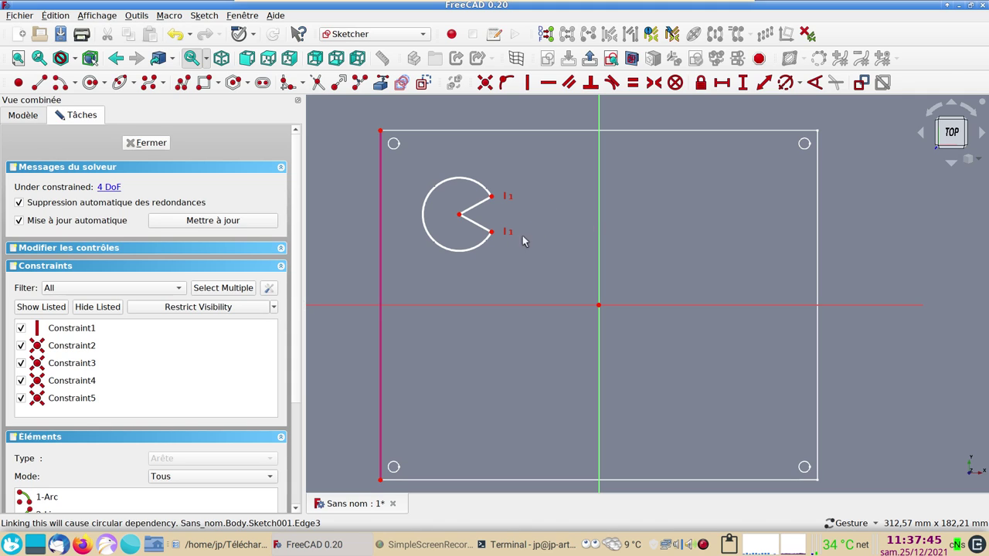
Give the arc a 16,76 mm radius and the mouth lines a 57,85° angle
{"action": "left_click", "coordinate": [470, 248]}
{"action": "left_click", "coordinate": [786, 83]}
{"action": "key", "text": "Return"}
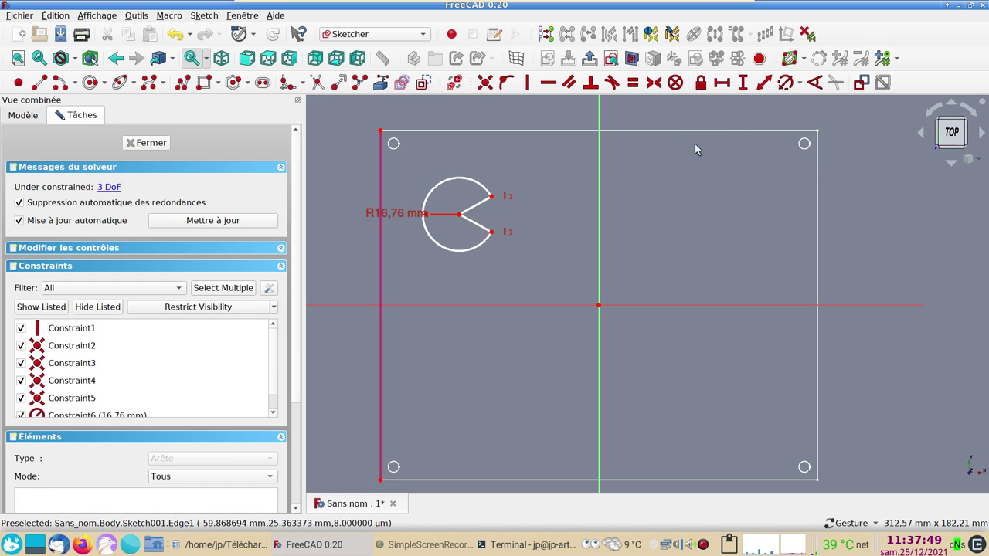
{"action": "left_click", "coordinate": [476, 205]}
{"action": "left_click", "coordinate": [475, 223]}
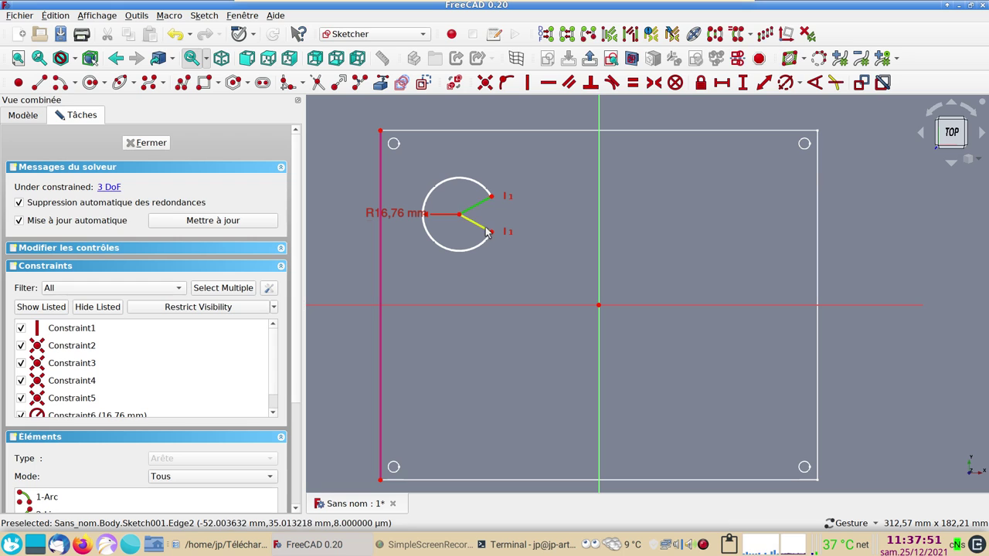
{"action": "left_click", "coordinate": [815, 83]}
{"action": "left_click", "coordinate": [956, 151]}
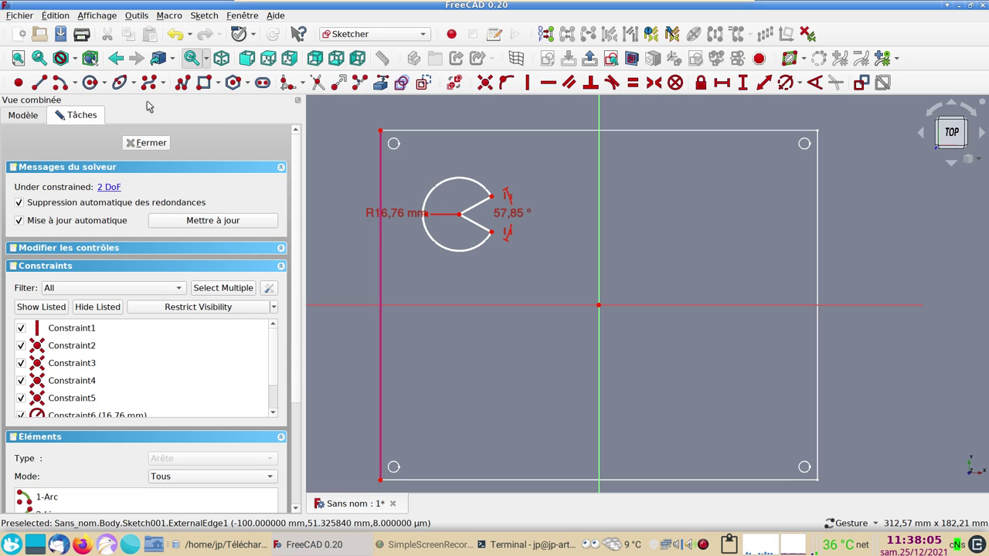
Draw a closed triangle from the origin to the Pac-Man centre, the horizontal axis and back
{"action": "left_click", "coordinate": [182, 82]}
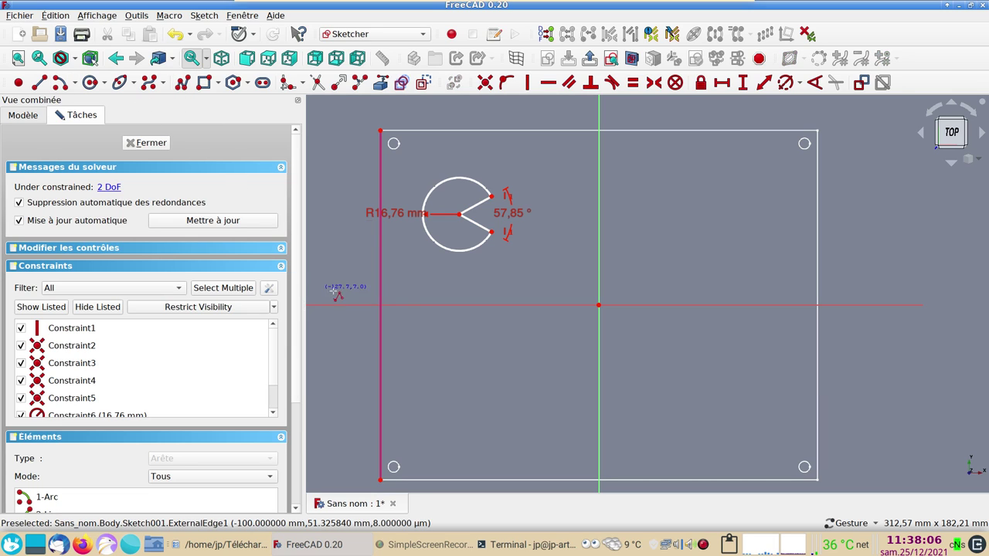
{"action": "left_click", "coordinate": [599, 306]}
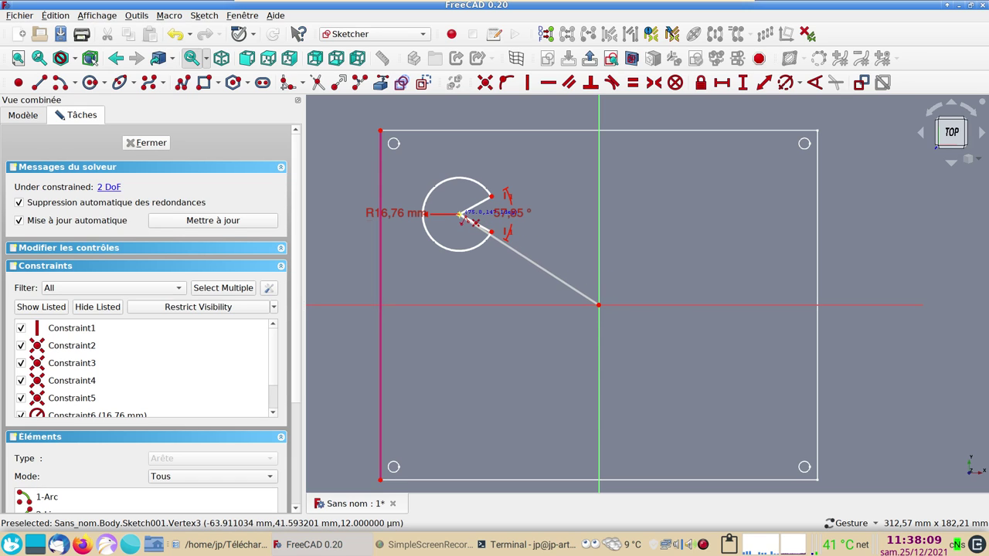
{"action": "left_click", "coordinate": [460, 213]}
{"action": "left_click", "coordinate": [406, 305]}
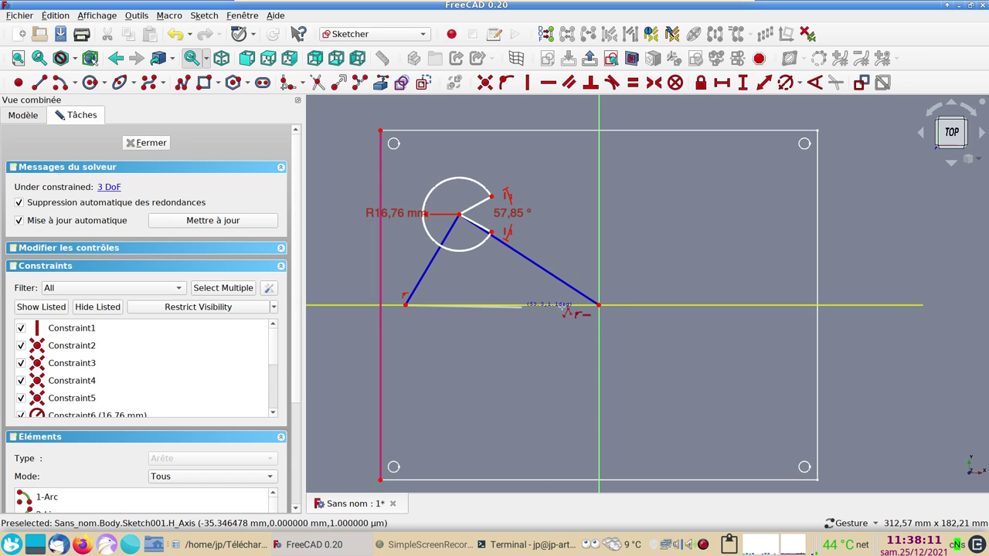
{"action": "left_click", "coordinate": [599, 305]}
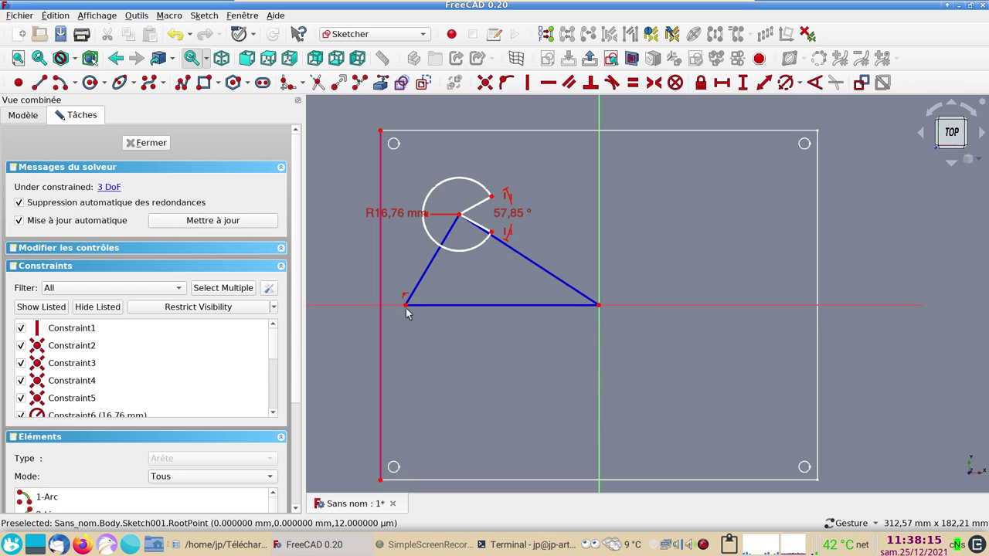
{"action": "key", "text": "Escape"}
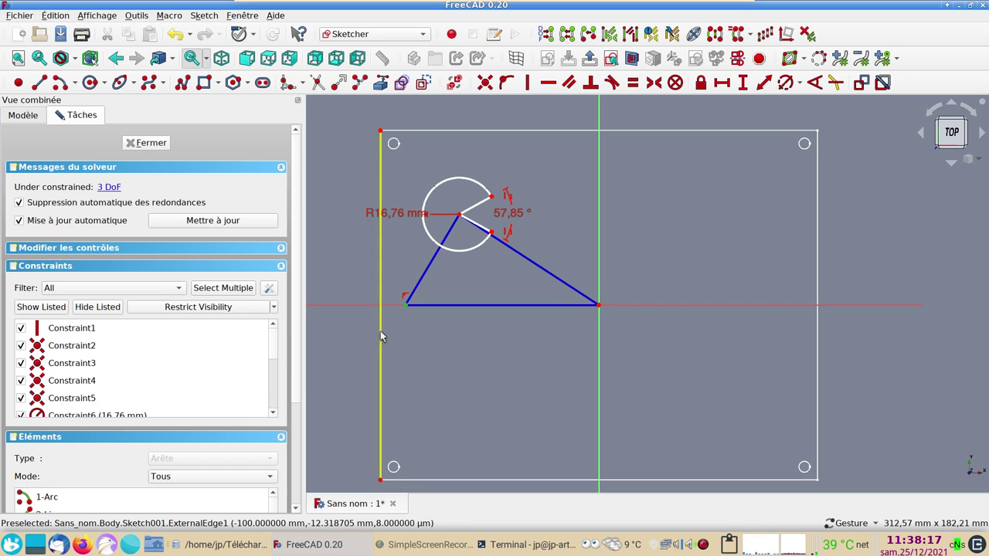
Pin the triangle's corner onto the plate's left edge, then box-select the Pac-Man and triangle
{"action": "left_click", "coordinate": [382, 338]}
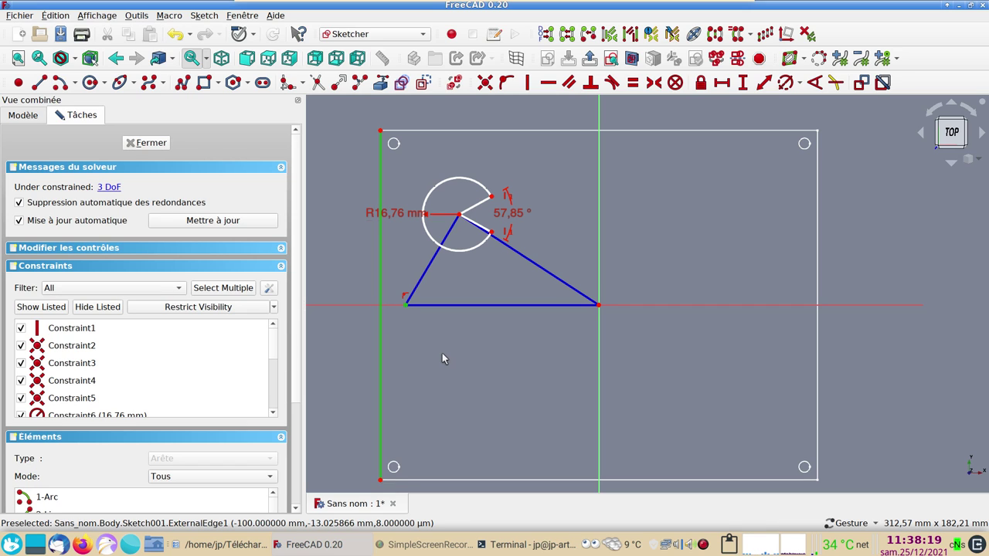
{"action": "key", "text": "o"}
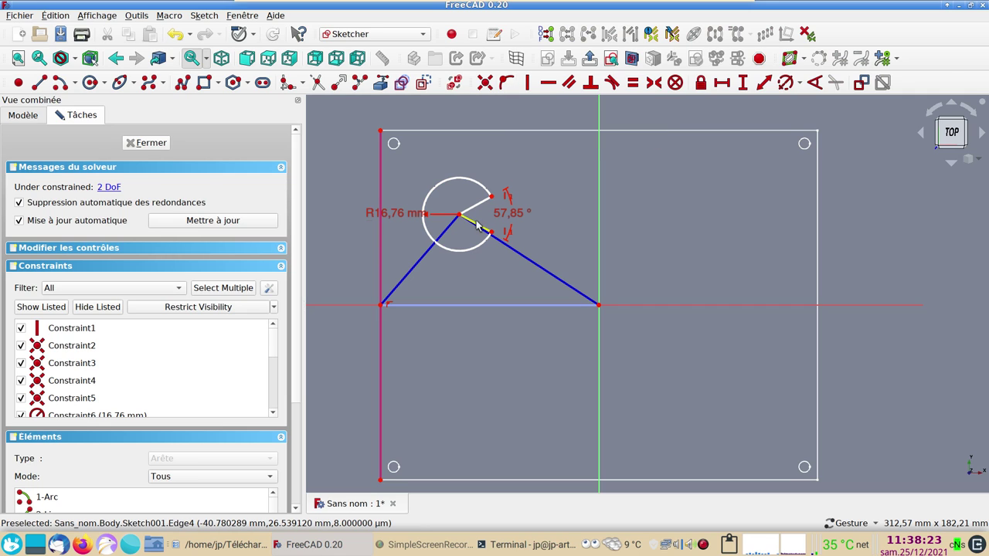
{"action": "mouse_move", "coordinate": [477, 224]}
{"action": "left_mouse_down"}
{"action": "mouse_move", "coordinate": [583, 294]}
{"action": "mouse_move", "coordinate": [549, 315]}
{"action": "left_mouse_up"}
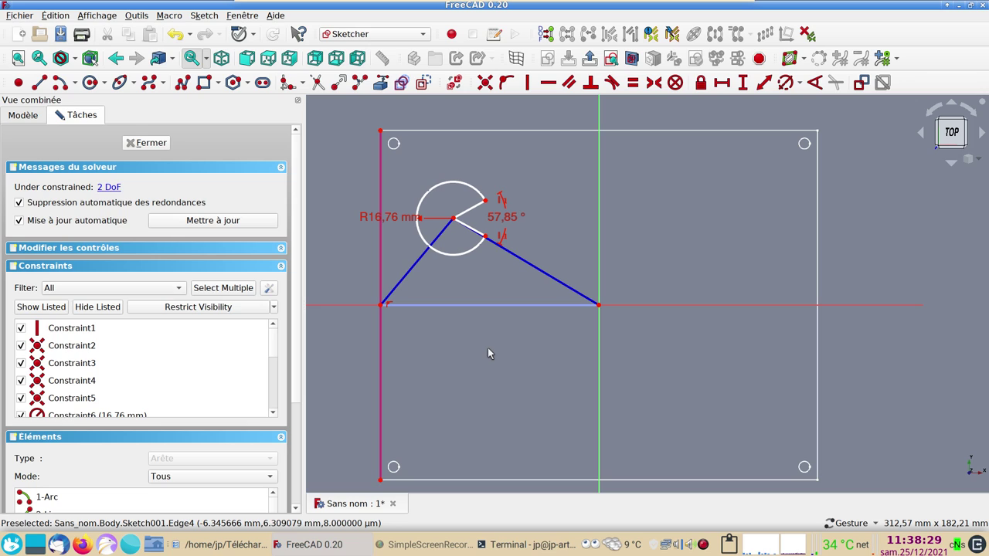
{"action": "left_click_drag", "start_coordinate": [319, 157], "coordinate": [634, 347]}
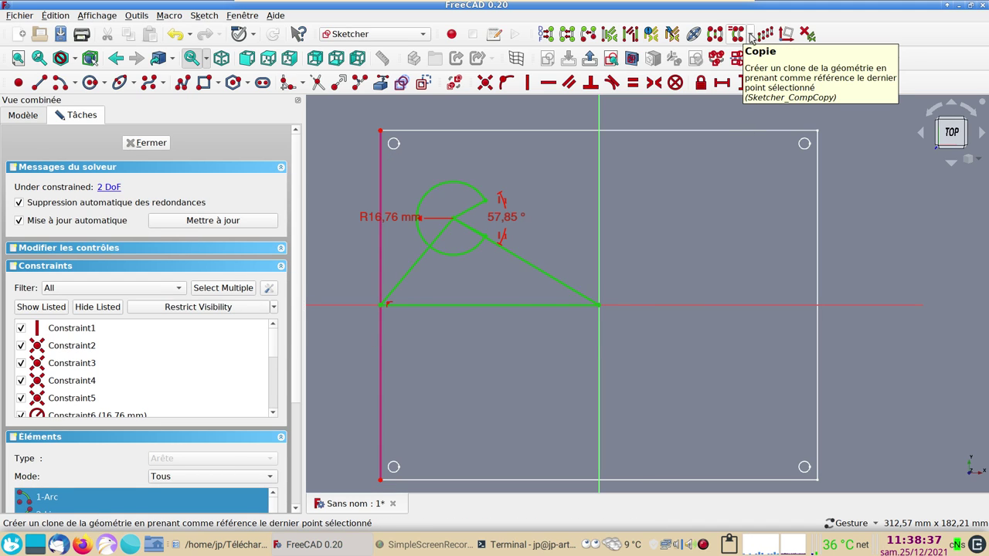
Make a plain copy of the Pac-Man and triangle and place it right of the original
{"action": "left_click", "coordinate": [750, 36]}
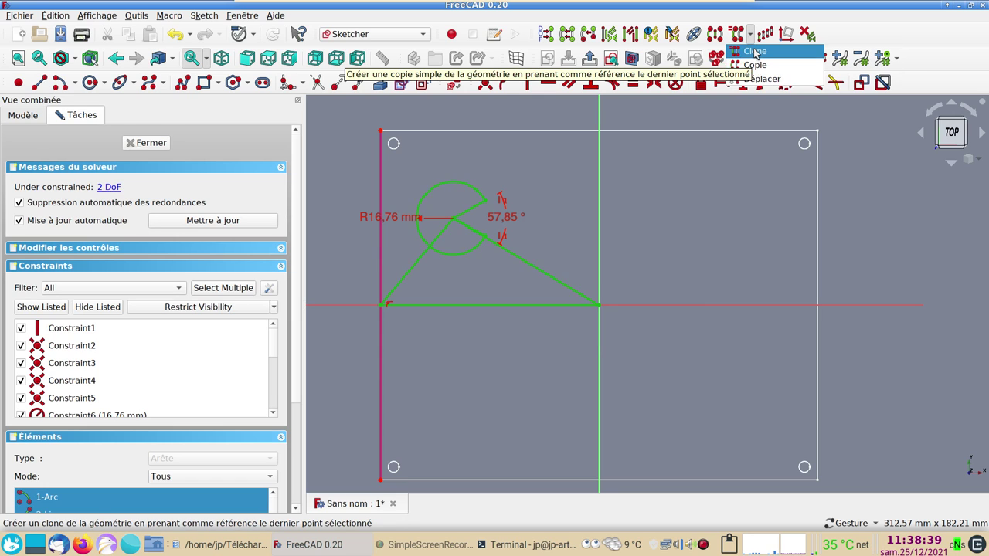
{"action": "left_click", "coordinate": [761, 27]}
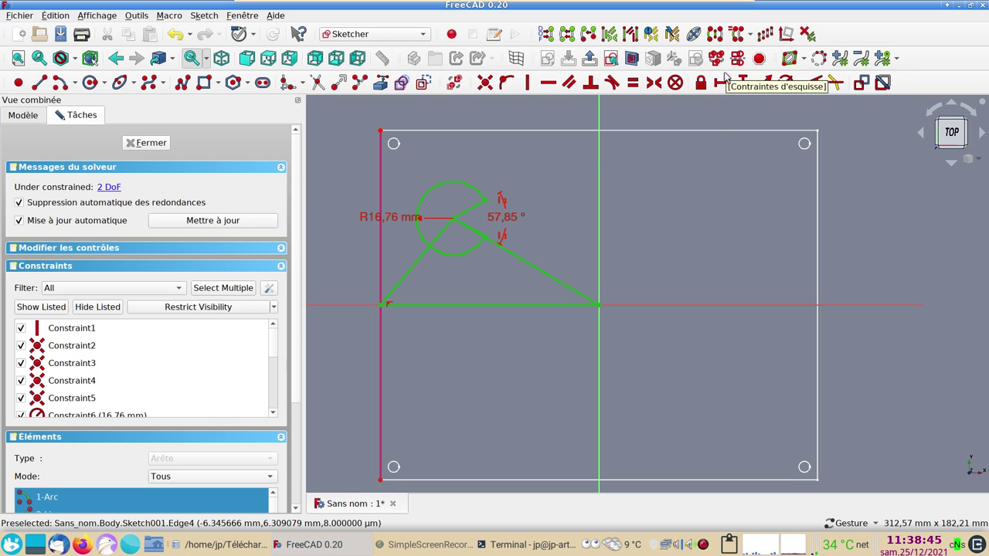
{"action": "left_click", "coordinate": [740, 34]}
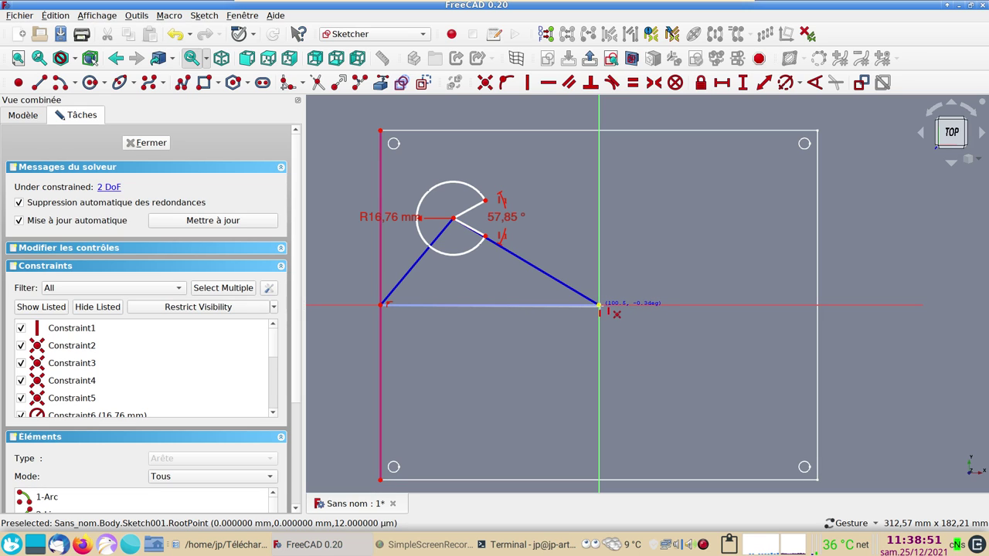
{"action": "left_click", "coordinate": [599, 306]}
{"action": "scroll", "coordinate": [641, 343], "scroll_direction": "up", "scroll_amount": 1}
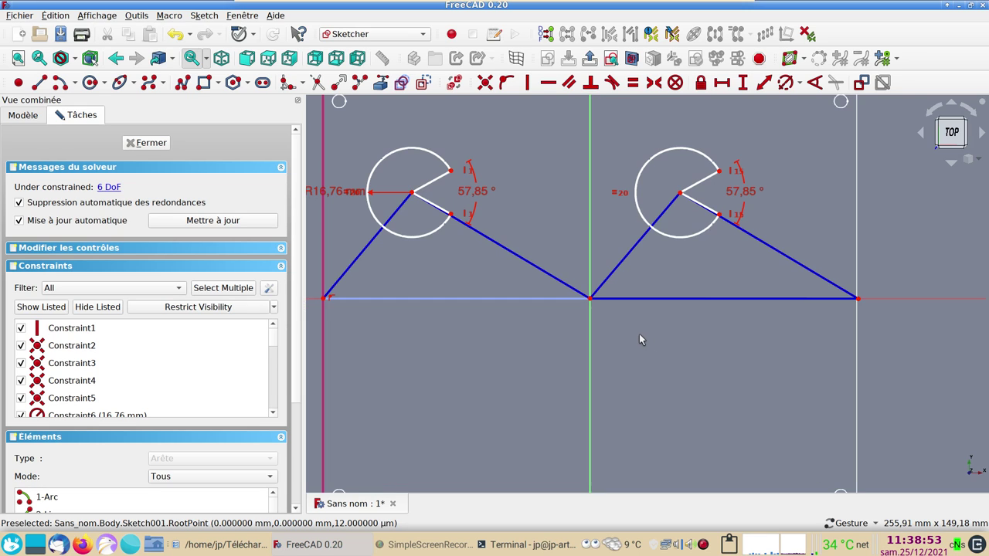
{"action": "right_click", "coordinate": [639, 334]}
{"action": "left_click", "coordinate": [611, 313]}
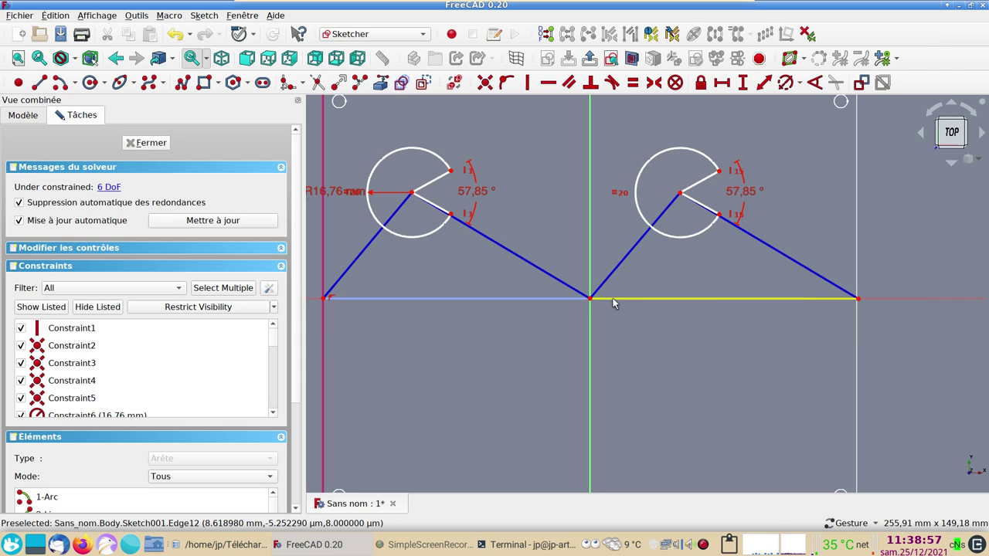
{"action": "left_click_drag", "start_coordinate": [616, 303], "coordinate": [660, 334]}
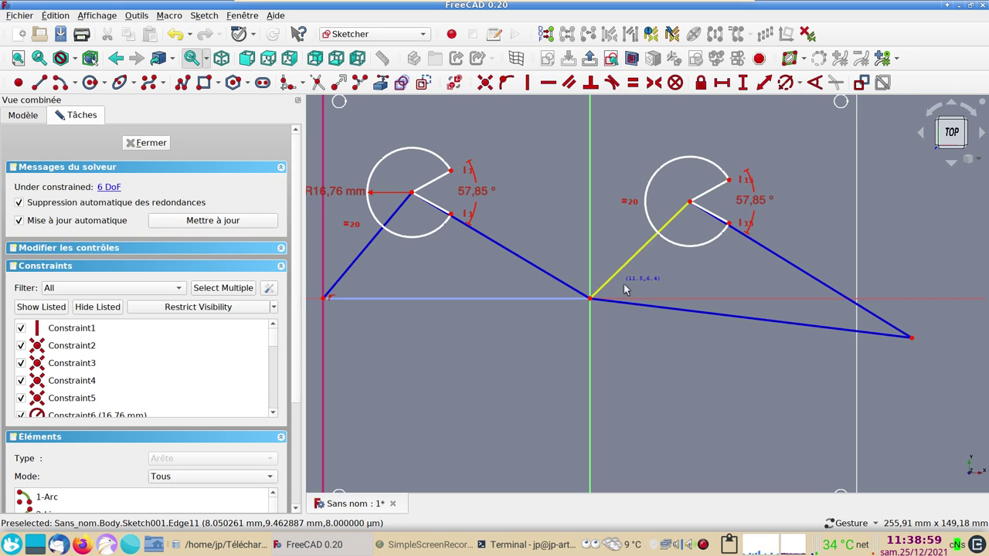
{"action": "left_click_drag", "start_coordinate": [622, 263], "coordinate": [625, 260]}
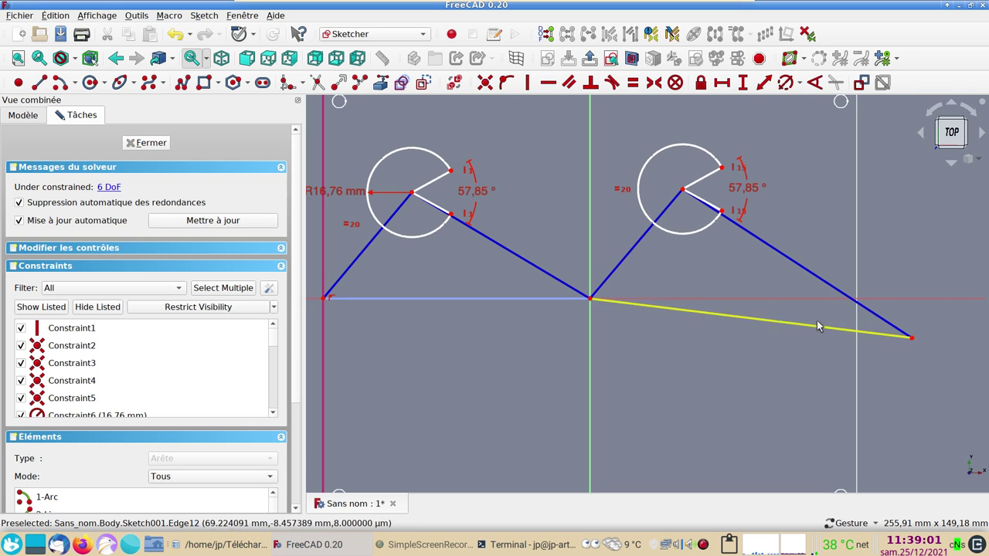
Pin the copy's outer corner onto the horizontal axis and make both base lines equal
{"action": "left_click", "coordinate": [911, 339]}
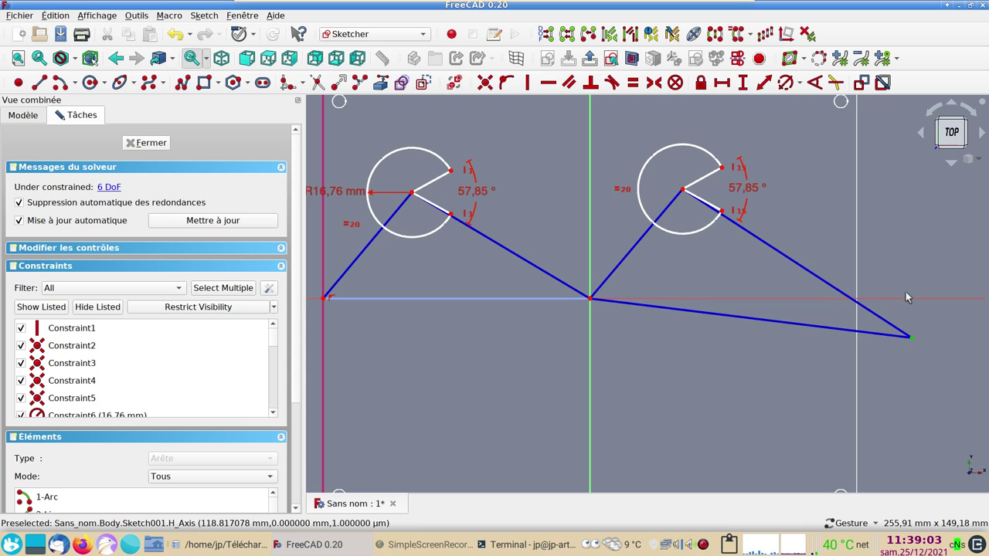
{"action": "left_click", "coordinate": [897, 299]}
{"action": "key", "text": "o"}
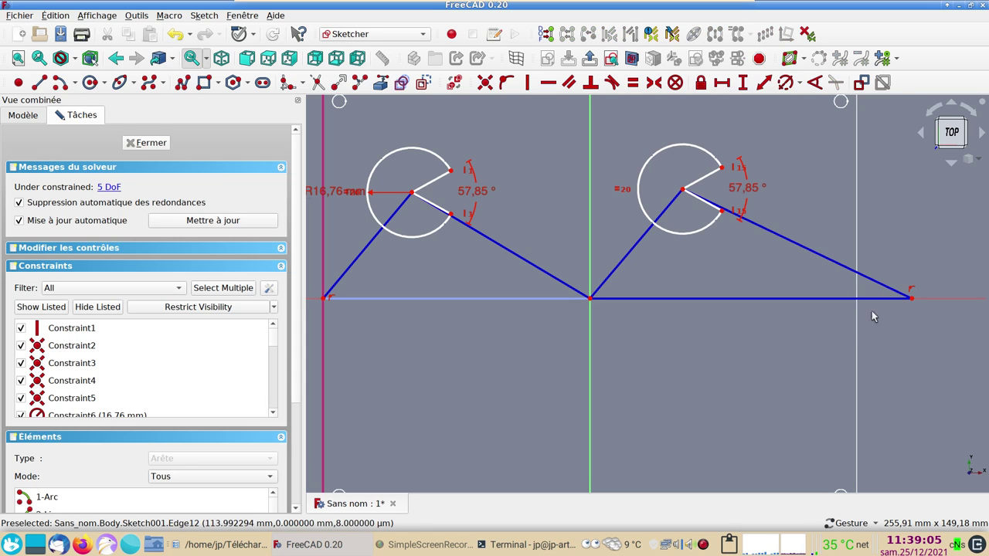
{"action": "left_click", "coordinate": [456, 299]}
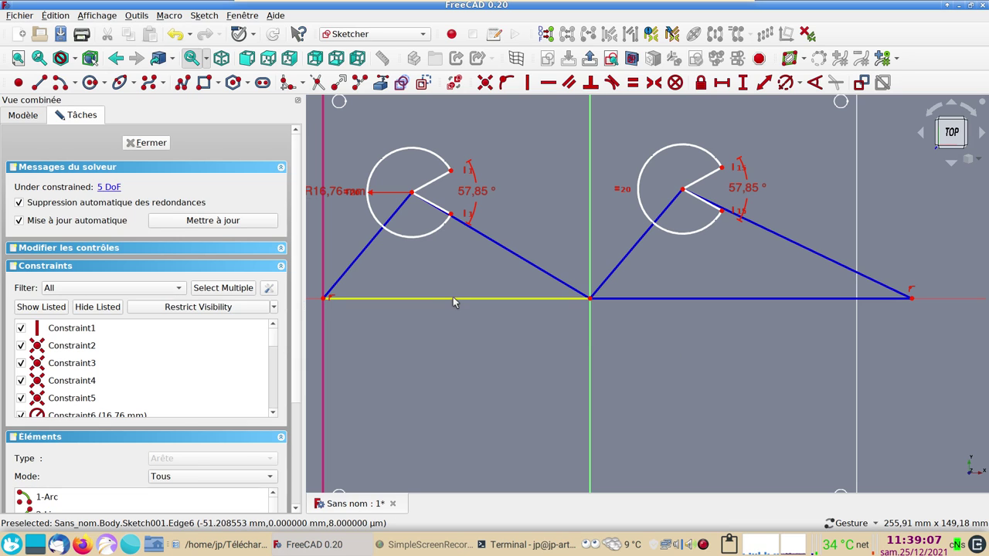
{"action": "left_click", "coordinate": [623, 300]}
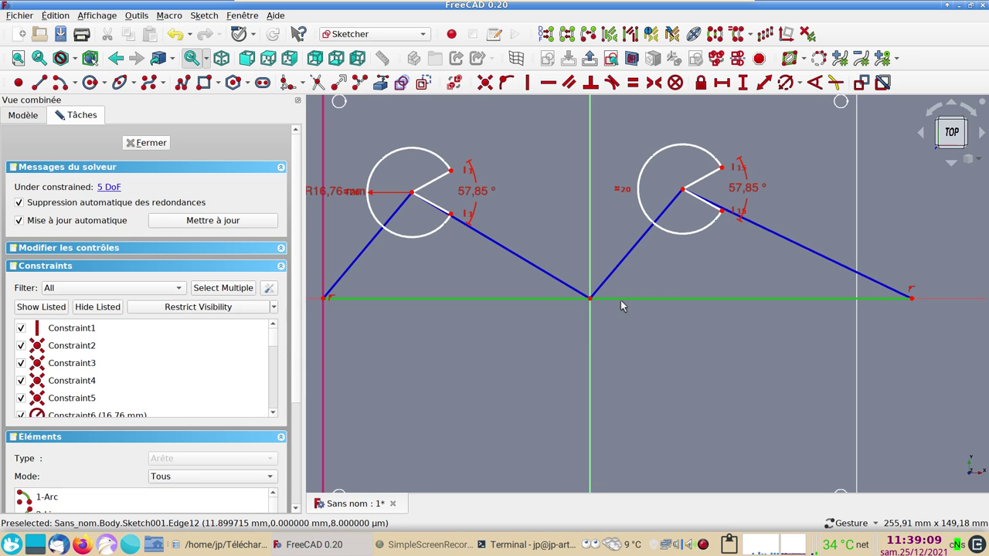
{"action": "key", "text": "e"}
Make the left diagonals and the right diagonals of both triangles equal in length
{"action": "left_click", "coordinate": [363, 257]}
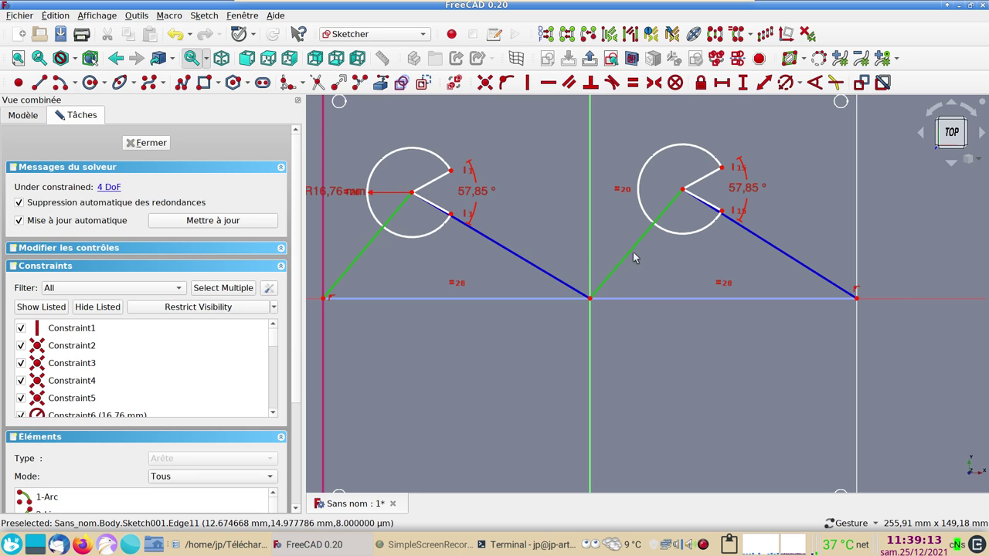
{"action": "left_click", "coordinate": [633, 252]}
{"action": "key", "text": "e"}
{"action": "left_click", "coordinate": [526, 258]}
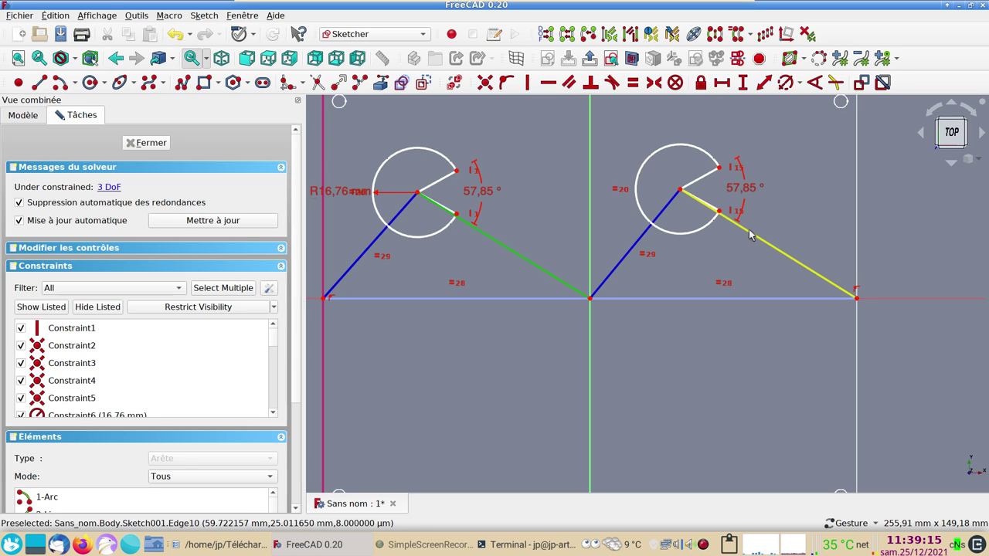
{"action": "key", "text": "p"}
{"action": "left_click", "coordinate": [595, 269]}
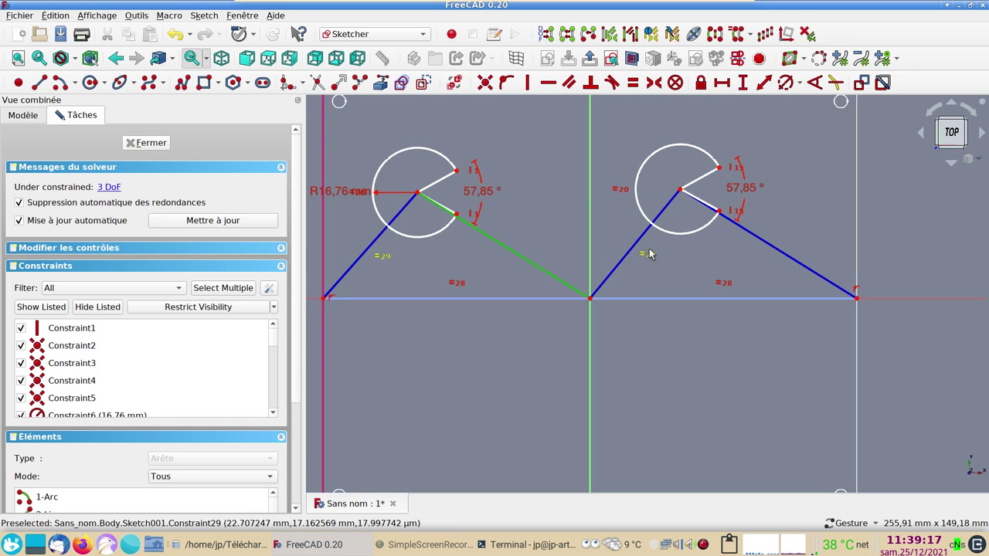
{"action": "left_click", "coordinate": [743, 230]}
{"action": "key", "text": "e"}
Move the first Pac-Man's centre slightly up and left, and recentre the sketch in view
{"action": "scroll", "coordinate": [692, 317], "scroll_direction": "down", "scroll_amount": 2}
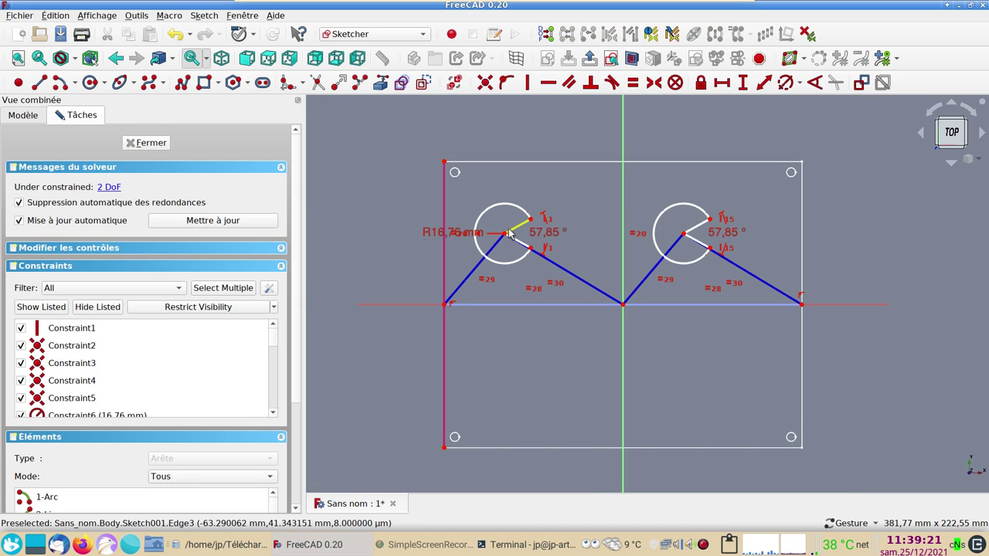
{"action": "left_click_drag", "start_coordinate": [504, 234], "coordinate": [518, 225]}
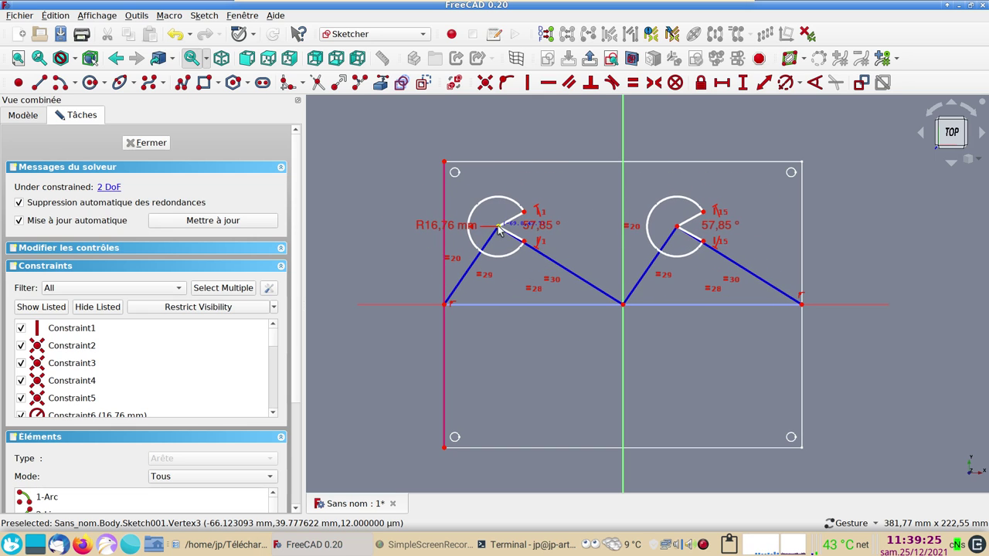
{"action": "left_click_drag", "start_coordinate": [517, 225], "coordinate": [501, 225]}
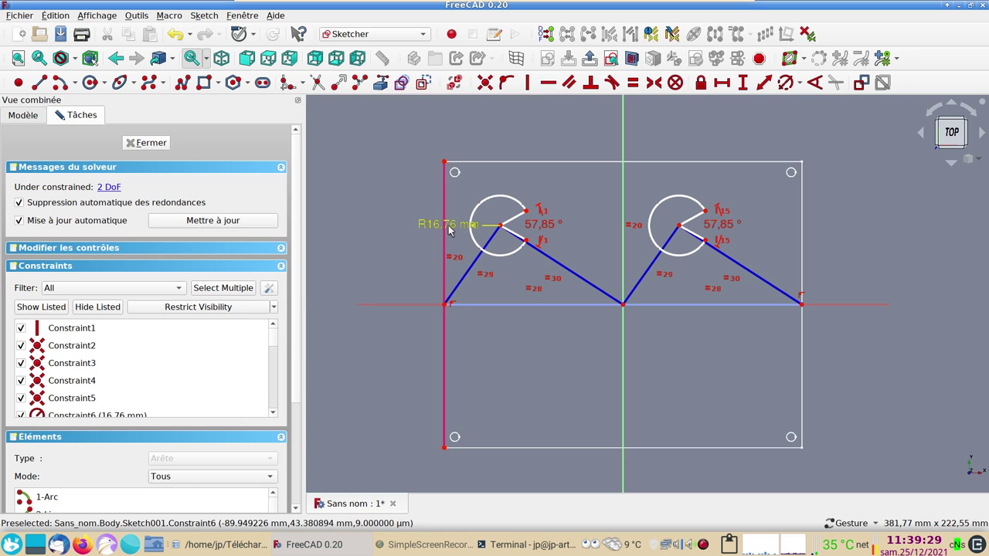
{"action": "scroll", "coordinate": [669, 273], "scroll_direction": "down", "scroll_amount": 1}
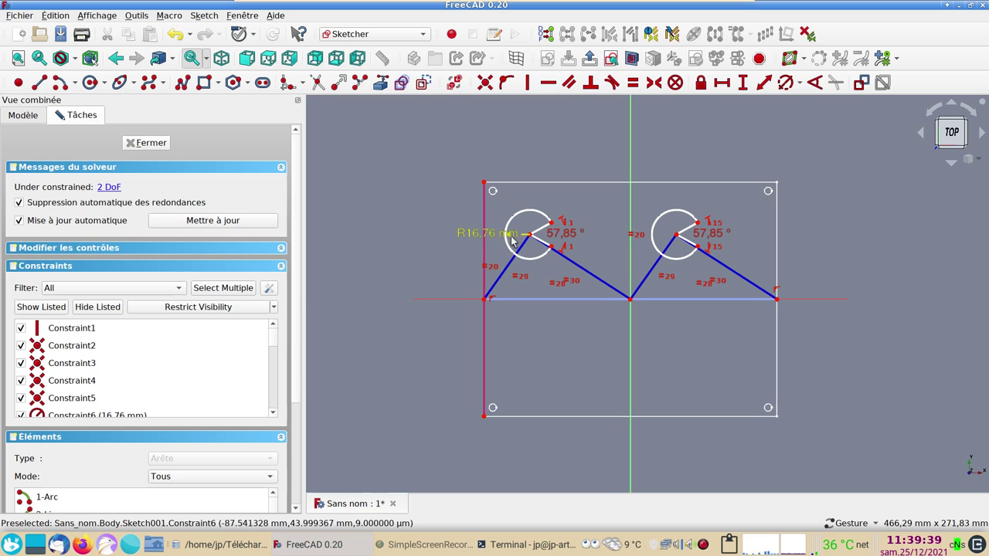
{"action": "scroll", "coordinate": [675, 384], "scroll_direction": "up", "scroll_amount": 1}
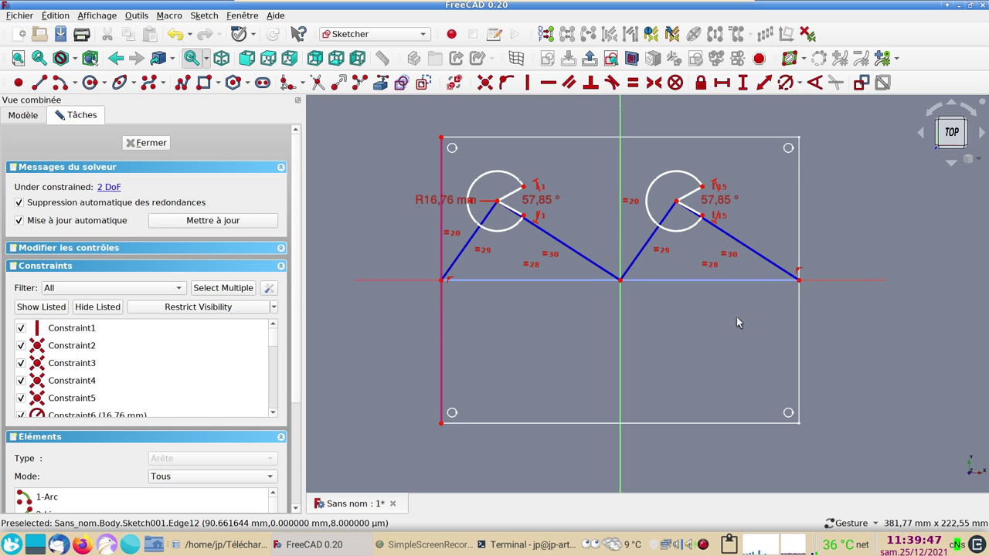
{"action": "right_click_drag", "start_coordinate": [736, 323], "coordinate": [711, 343]}
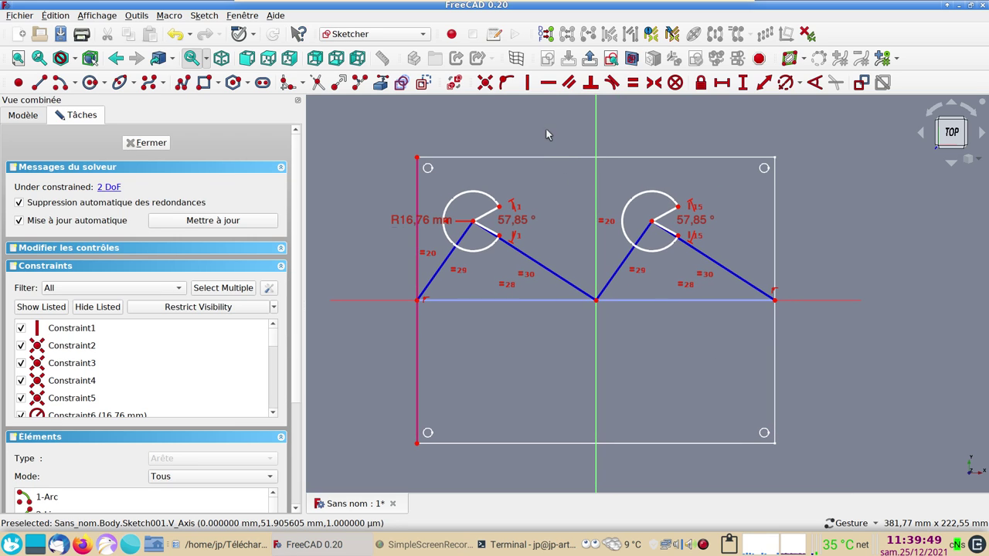
Delete the right-hand Pac-Man copy and the three blue construction lines
{"action": "left_click_drag", "start_coordinate": [546, 134], "coordinate": [802, 385]}
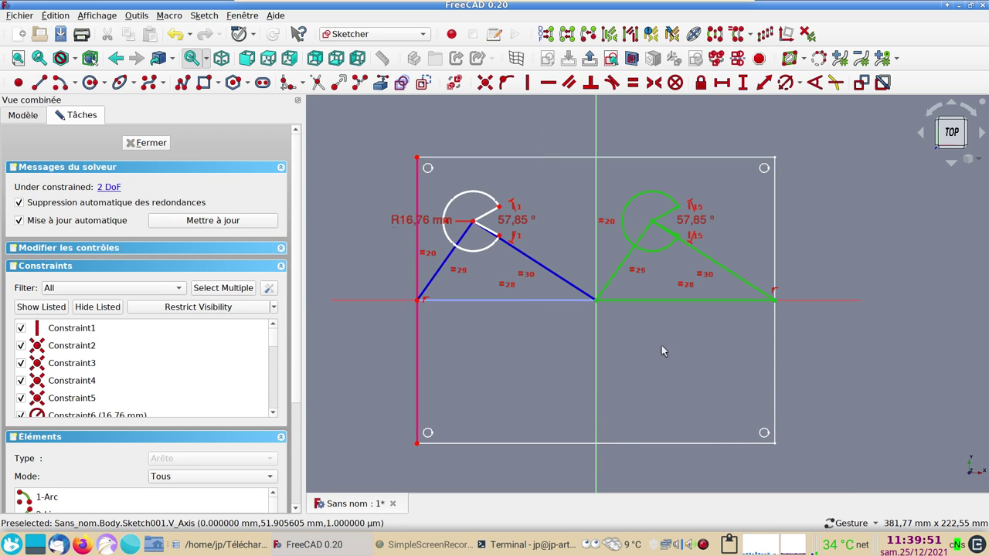
{"action": "key", "text": "Delete"}
{"action": "left_click", "coordinate": [570, 284]}
{"action": "key", "text": "Delete"}
{"action": "left_click", "coordinate": [556, 300]}
{"action": "key", "text": "Delete"}
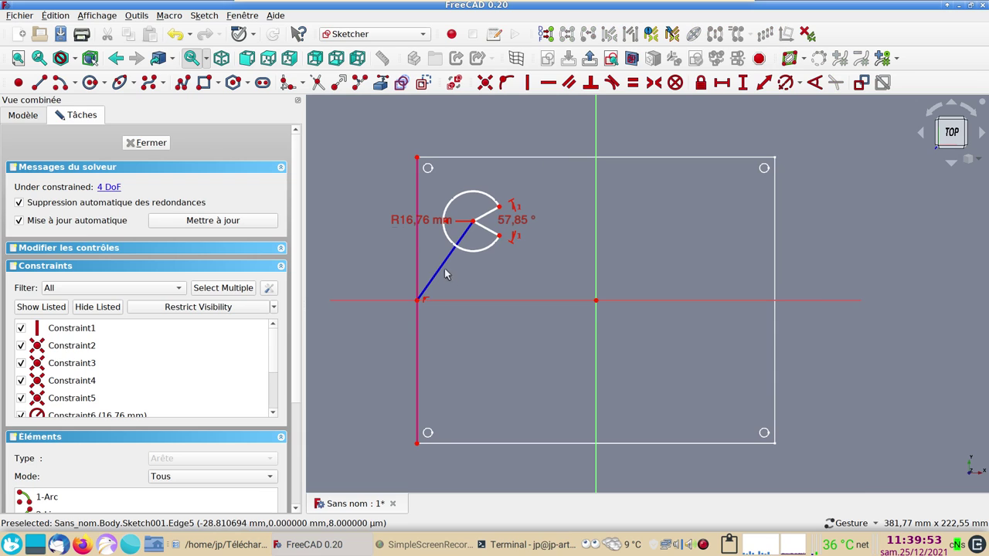
{"action": "left_click", "coordinate": [446, 273]}
{"action": "key", "text": "Delete"}
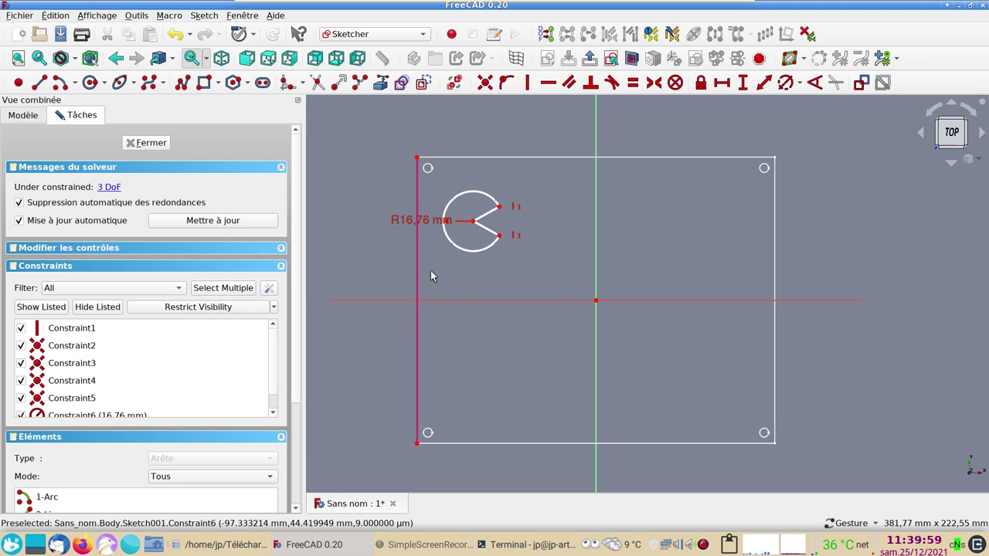
Draw three small circles side by side just right of the Pac-Man
{"action": "scroll", "coordinate": [544, 278], "scroll_direction": "up", "scroll_amount": 1}
{"action": "scroll", "coordinate": [545, 278], "scroll_direction": "up", "scroll_amount": 1}
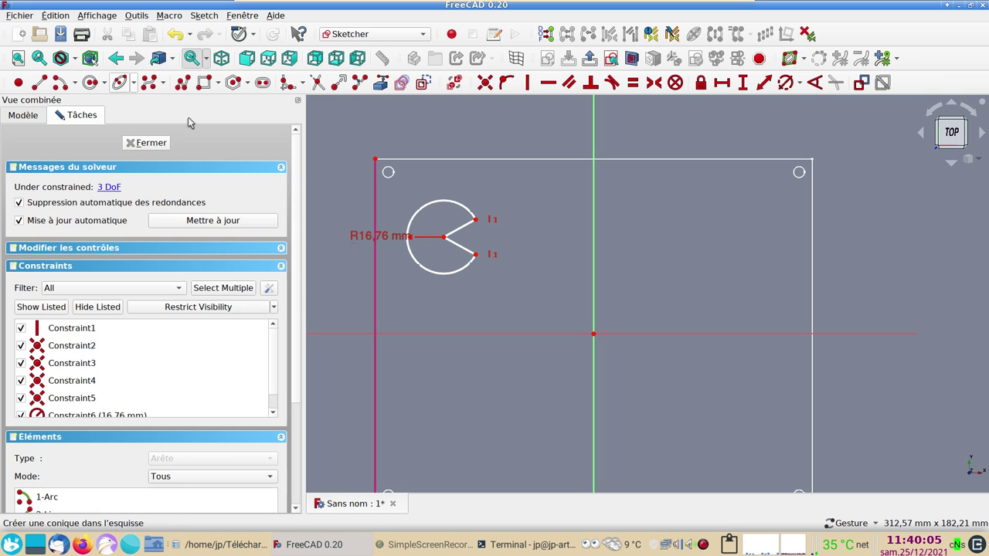
{"action": "left_click", "coordinate": [513, 245]}
{"action": "left_click", "coordinate": [538, 237]}
{"action": "left_click", "coordinate": [546, 247]}
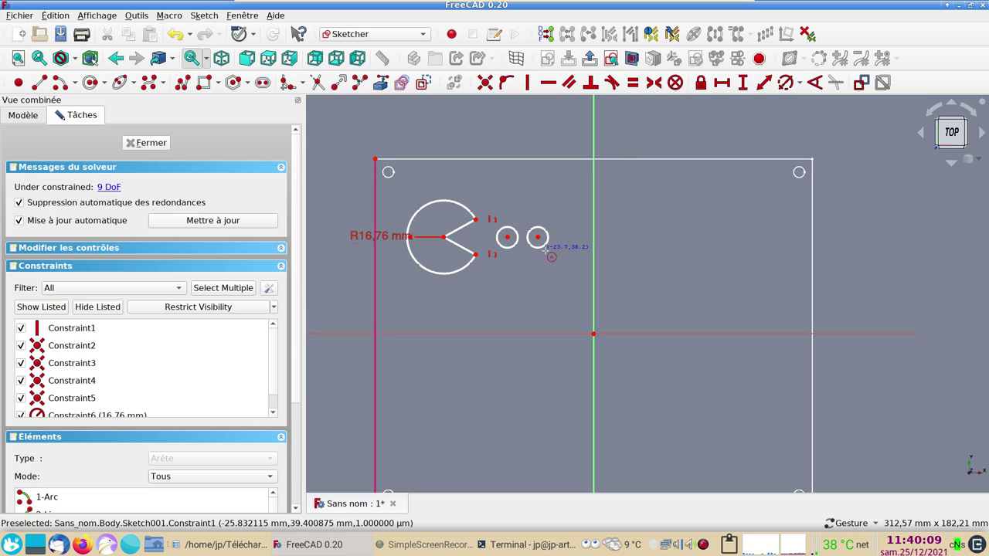
{"action": "left_click", "coordinate": [562, 237]}
{"action": "left_click", "coordinate": [570, 245]}
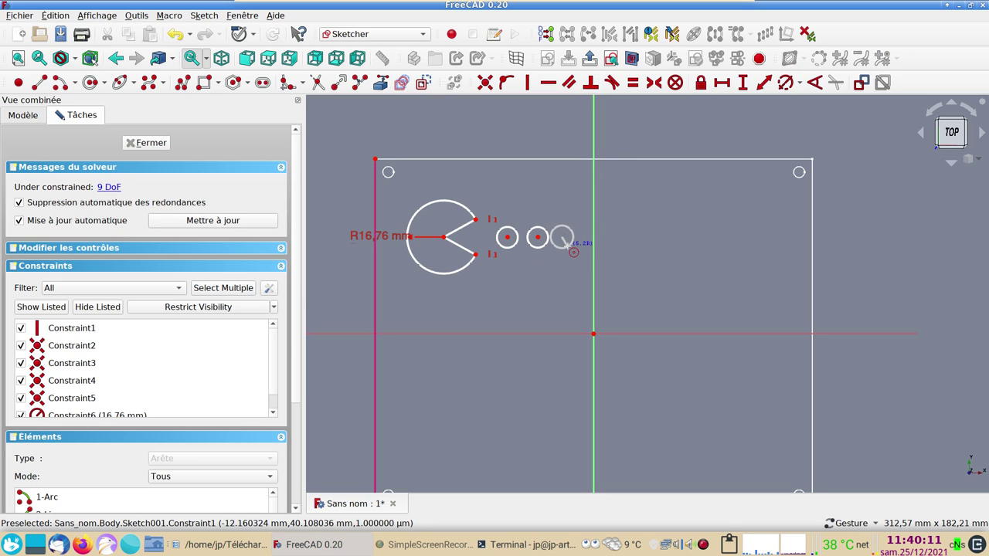
Attempt an Equal constraint on the three box-selected circles, dismissing the invalid-selection warning
{"action": "left_click_drag", "start_coordinate": [490, 207], "coordinate": [584, 264]}
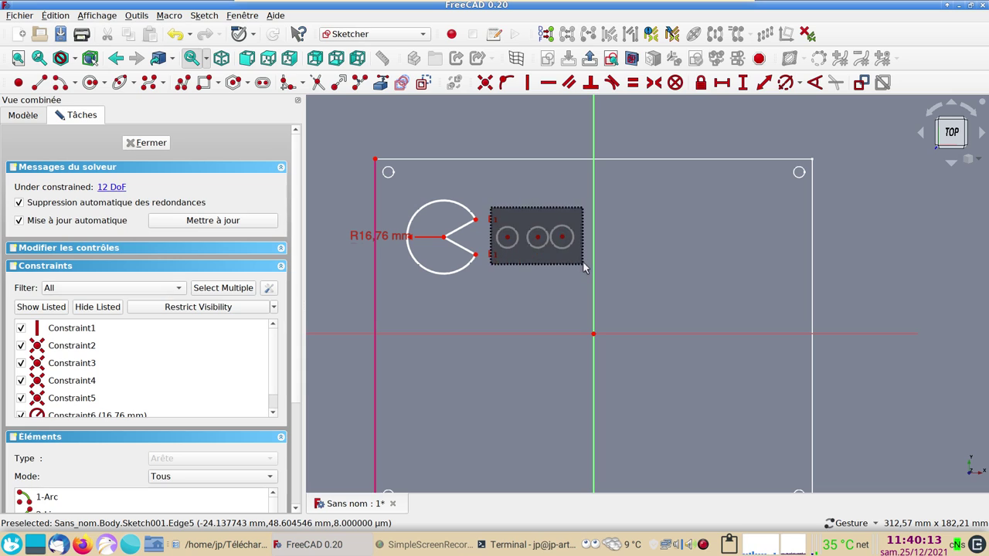
{"action": "key", "text": "e"}
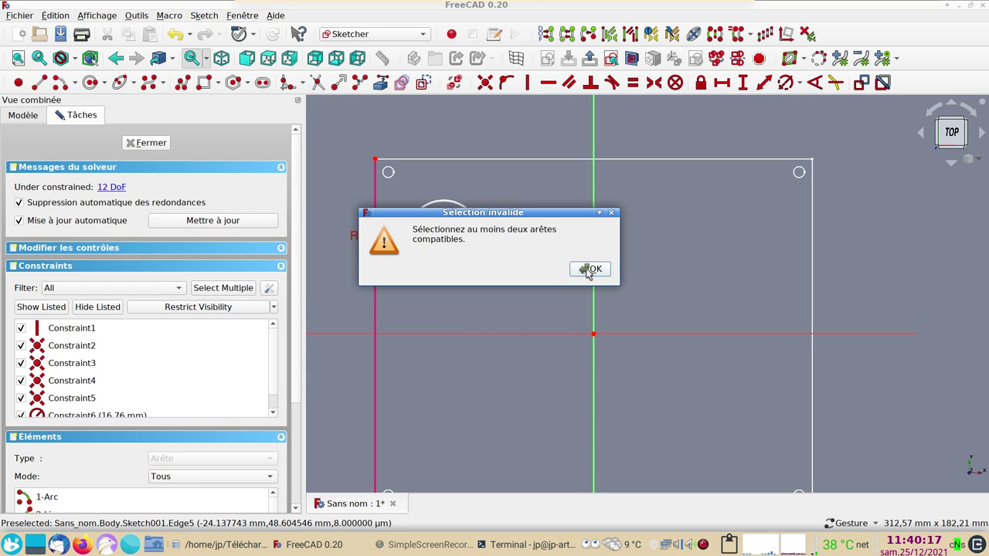
{"action": "left_click", "coordinate": [591, 268]}
{"action": "left_click", "coordinate": [533, 271]}
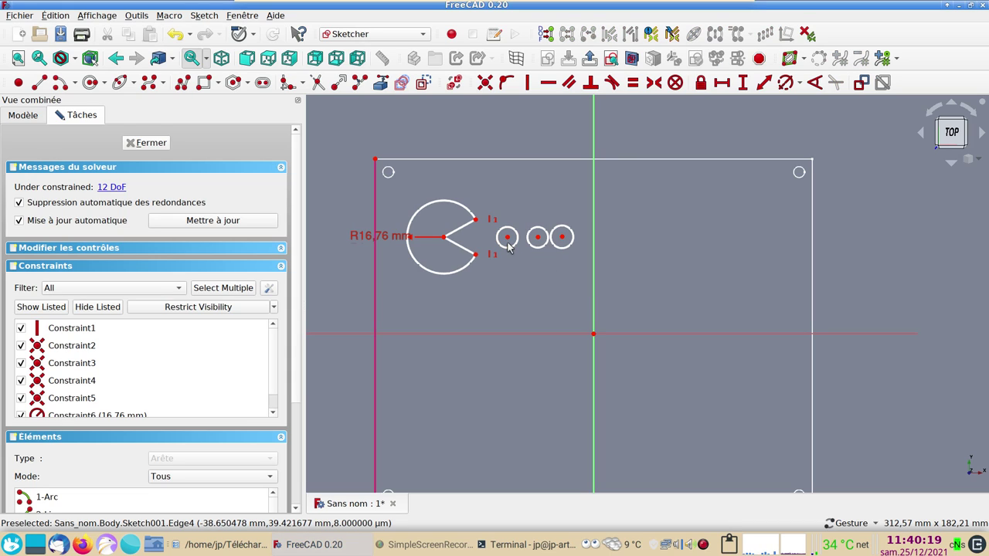
Make the three small circles equal in size
{"action": "left_click", "coordinate": [508, 247]}
{"action": "left_click", "coordinate": [539, 247]}
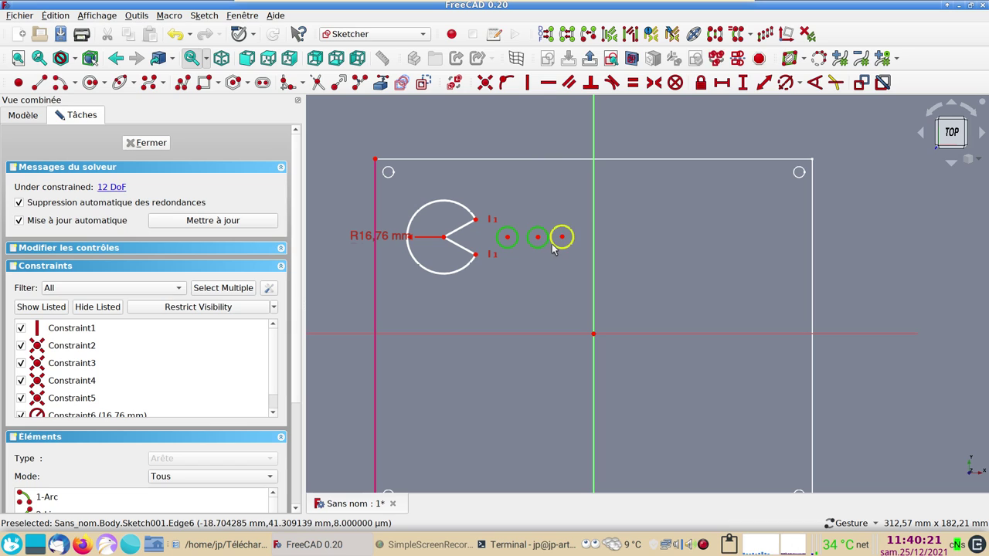
{"action": "left_click", "coordinate": [551, 244]}
{"action": "key", "text": "e"}
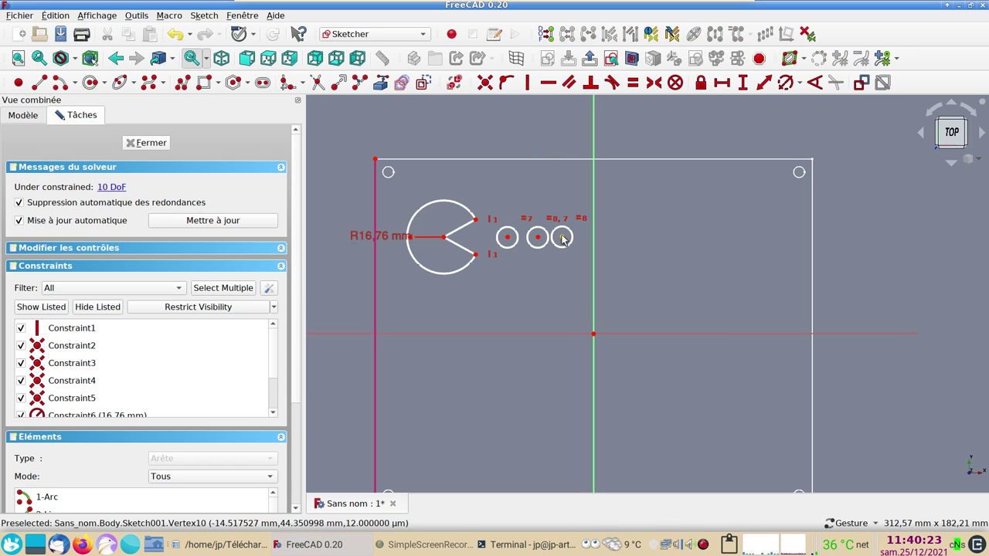
Attempt a Horizontal constraint on the circles and Pac-Man centre, dismissing the non-line warning
{"action": "left_click", "coordinate": [562, 238]}
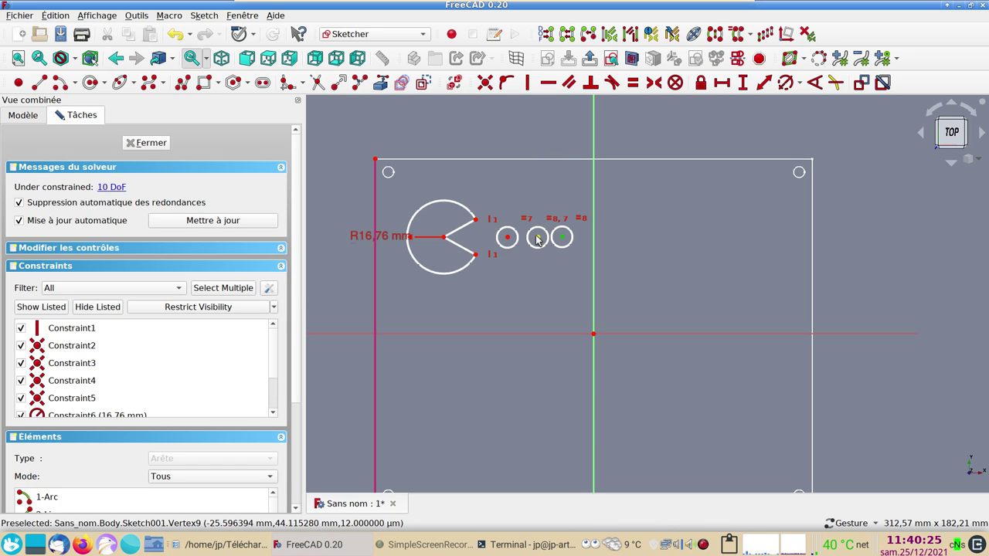
{"action": "left_click", "coordinate": [523, 240]}
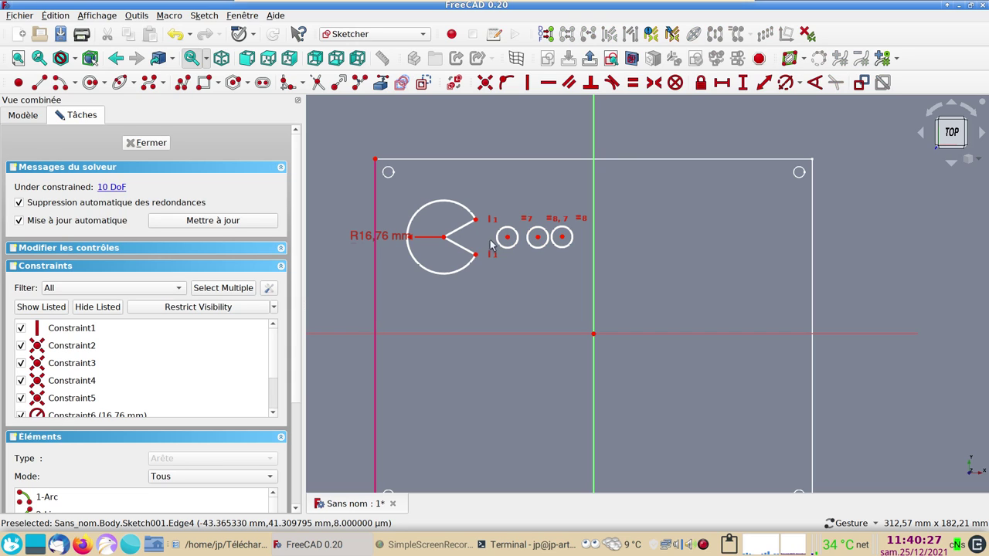
{"action": "left_click", "coordinate": [444, 240]}
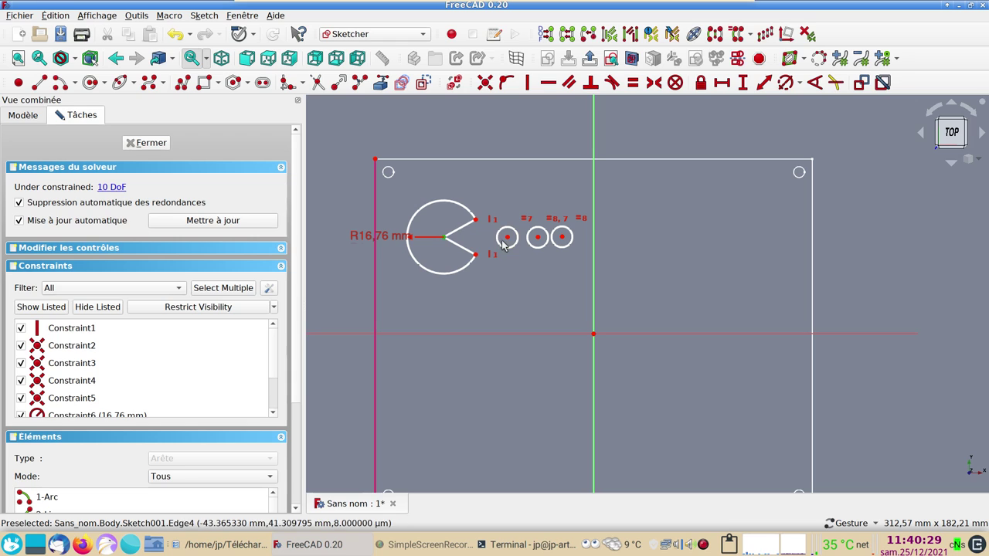
{"action": "left_click_drag", "start_coordinate": [486, 204], "coordinate": [584, 266]}
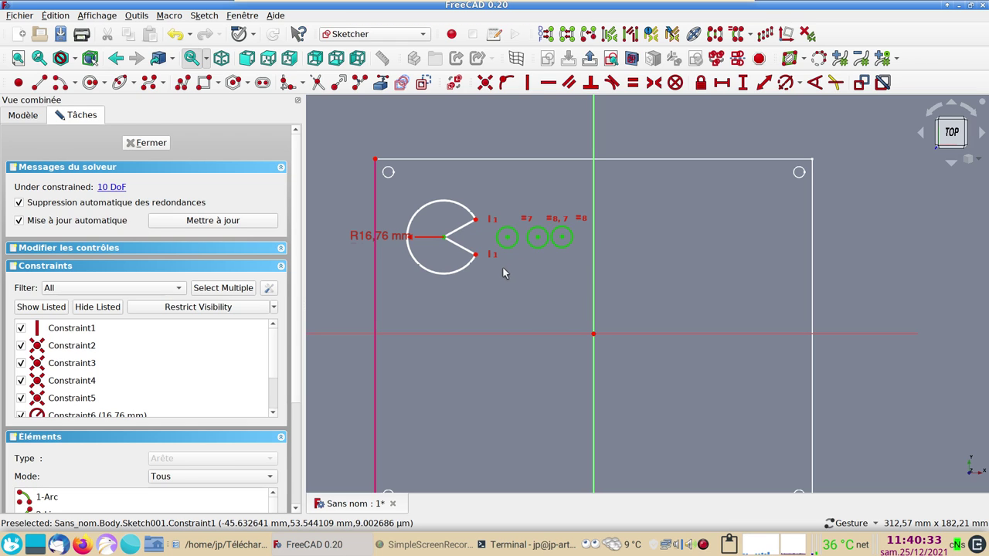
{"action": "key", "text": "h"}
{"action": "left_click", "coordinate": [585, 270]}
{"action": "left_click", "coordinate": [520, 281]}
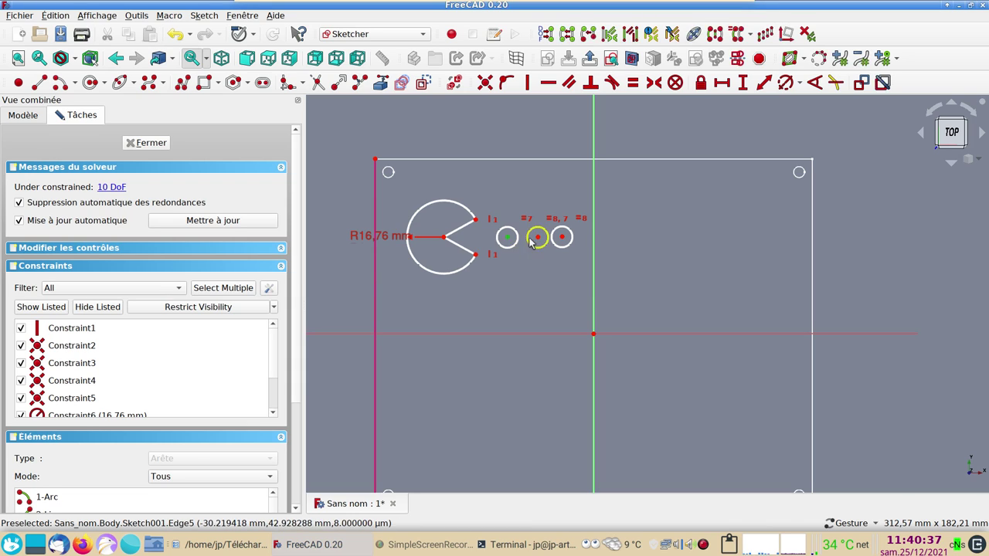
Align the dot centres horizontally with the Pac-Man's centre and move the dots closer
{"action": "left_click", "coordinate": [538, 237]}
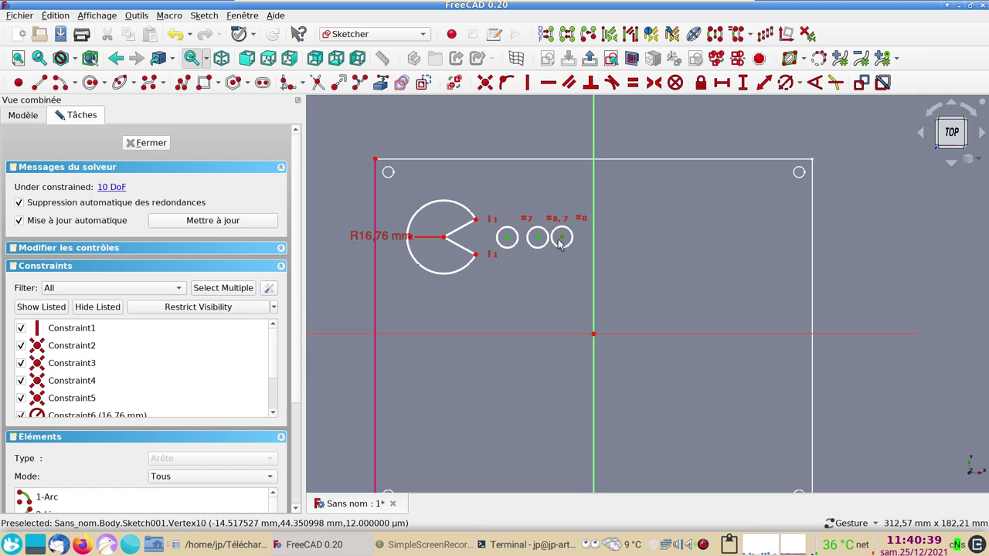
{"action": "left_click", "coordinate": [561, 239]}
{"action": "left_click", "coordinate": [454, 247]}
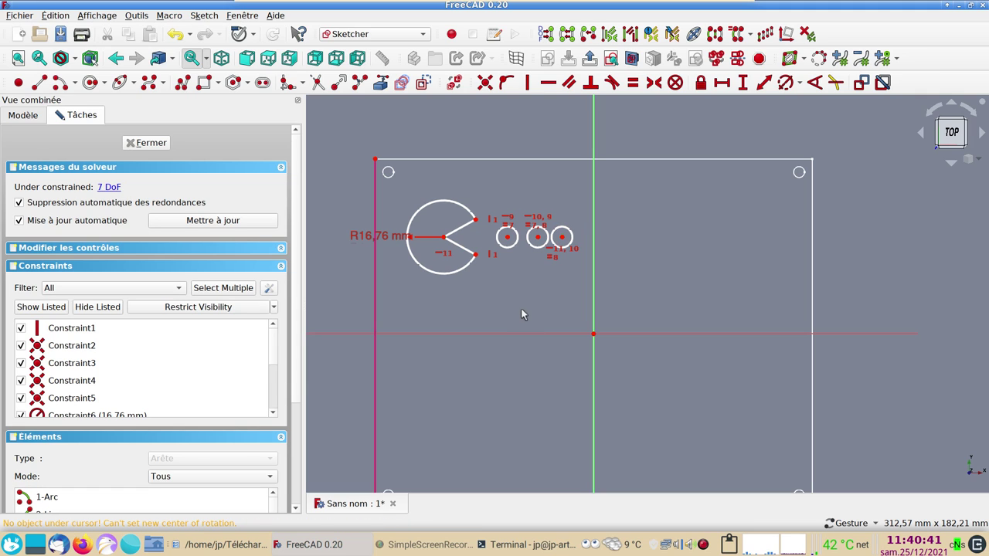
{"action": "key", "text": "h"}
{"action": "left_click_drag", "start_coordinate": [506, 240], "coordinate": [496, 241]}
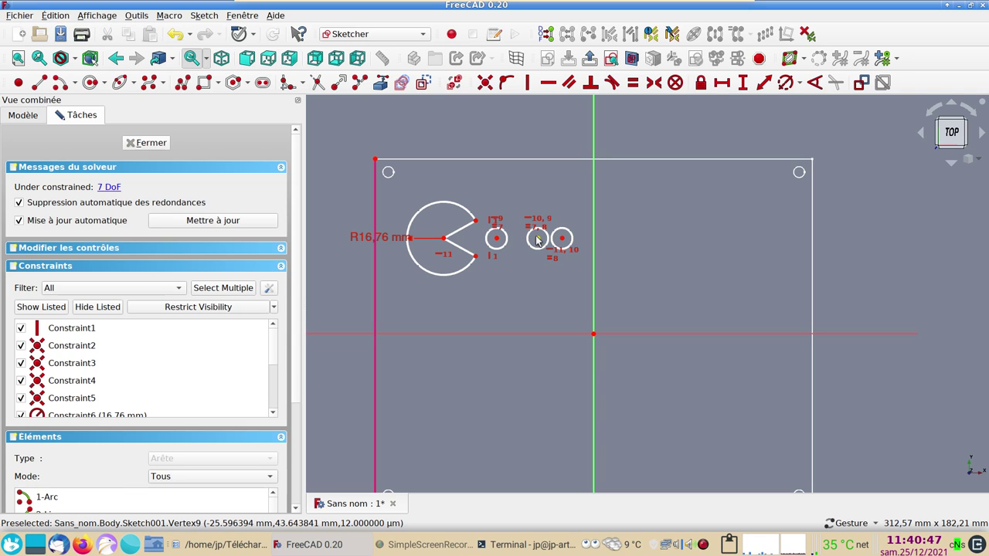
{"action": "left_click_drag", "start_coordinate": [539, 240], "coordinate": [530, 243]}
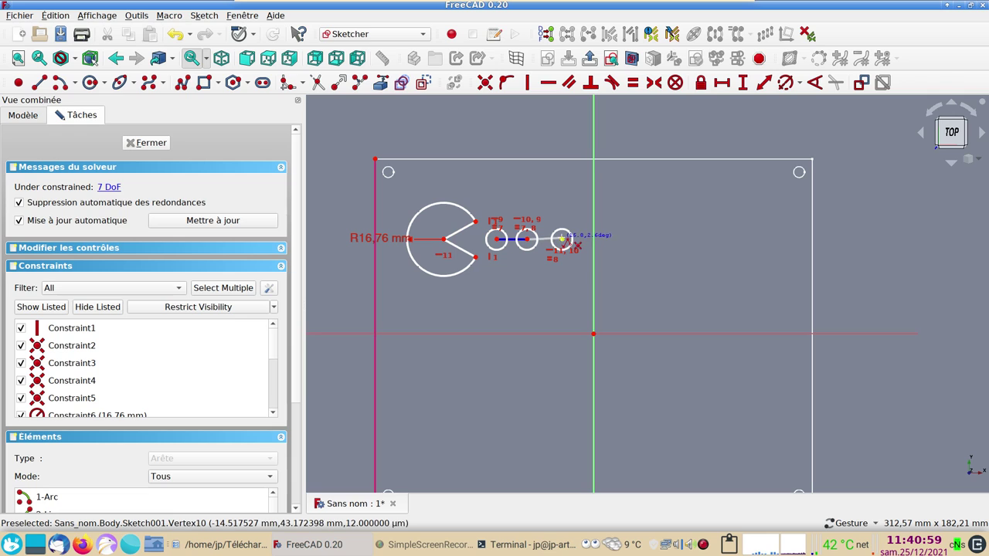
Finish the polyline through the dot centres and make the two connecting lines equal
{"action": "left_click", "coordinate": [562, 240]}
{"action": "key", "text": "Escape"}
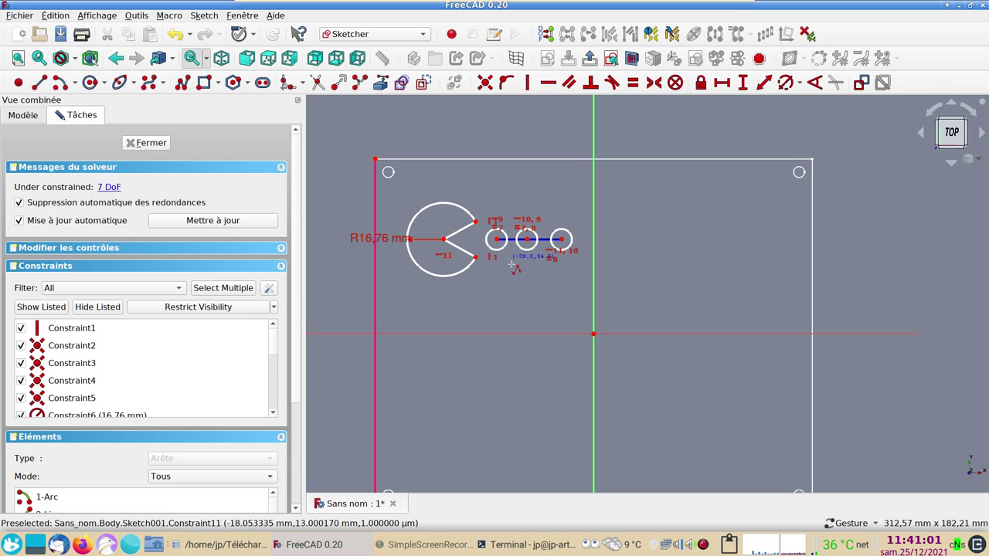
{"action": "left_click", "coordinate": [511, 244]}
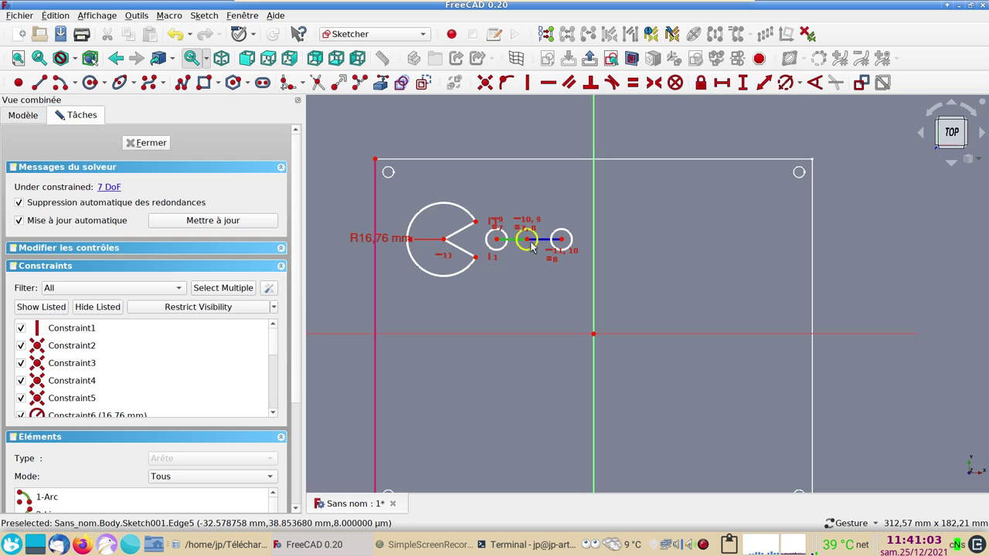
{"action": "left_click", "coordinate": [532, 241]}
{"action": "key", "text": "e"}
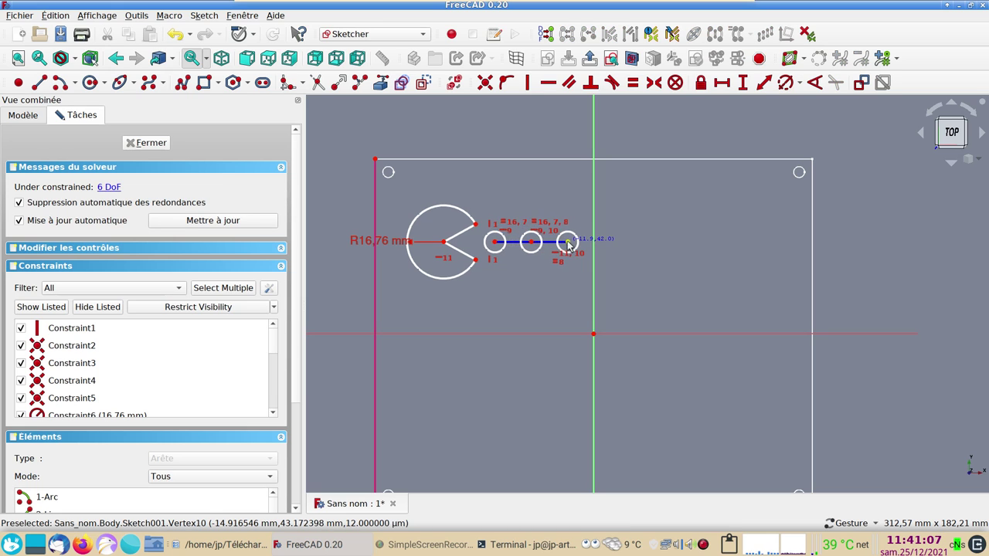
Adjust the dot spacing and slide the Pac-Man toward the row of dots
{"action": "left_click_drag", "start_coordinate": [552, 242], "coordinate": [563, 241]}
{"action": "left_click_drag", "start_coordinate": [498, 245], "coordinate": [500, 246]}
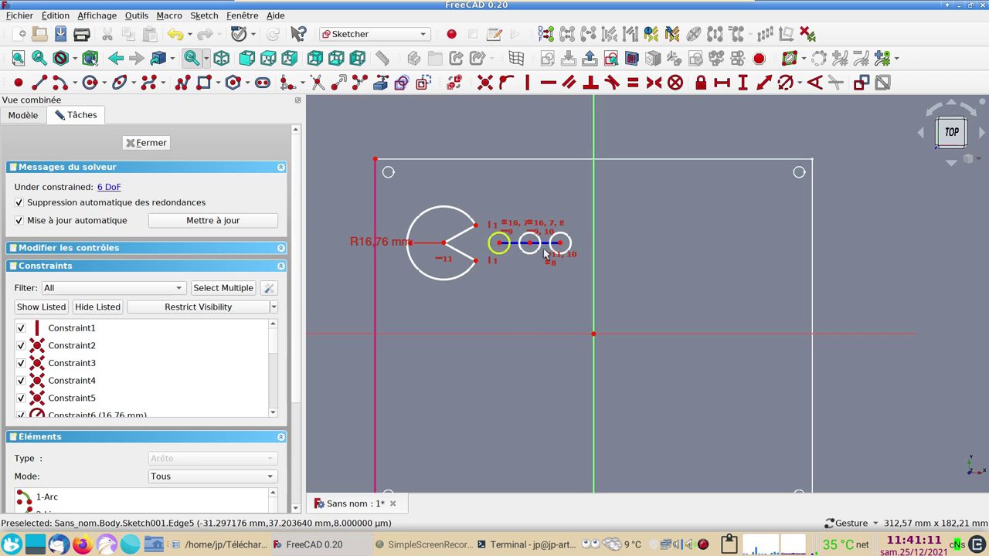
{"action": "key", "text": "ctrl+z"}
{"action": "left_click_drag", "start_coordinate": [511, 244], "coordinate": [516, 243]}
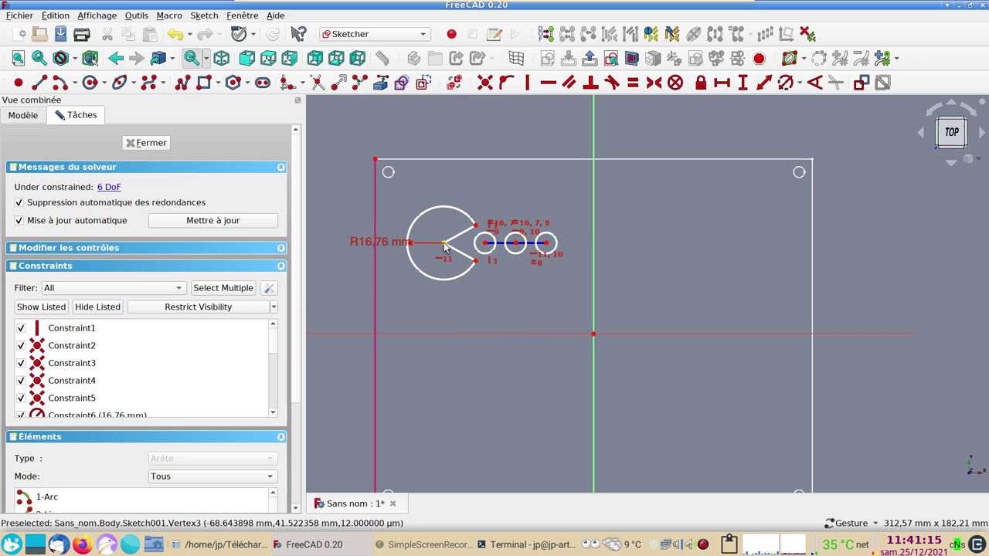
{"action": "left_click_drag", "start_coordinate": [485, 244], "coordinate": [439, 245]}
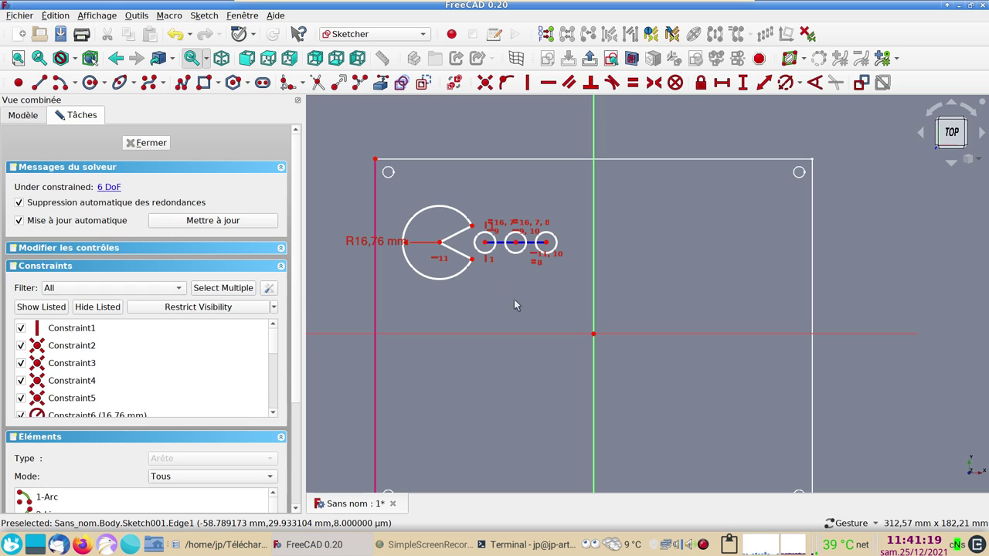
Close the Pac-Man sketch, switch to top view, and open a new sketch on XY_Plane
{"action": "left_click", "coordinate": [146, 143]}
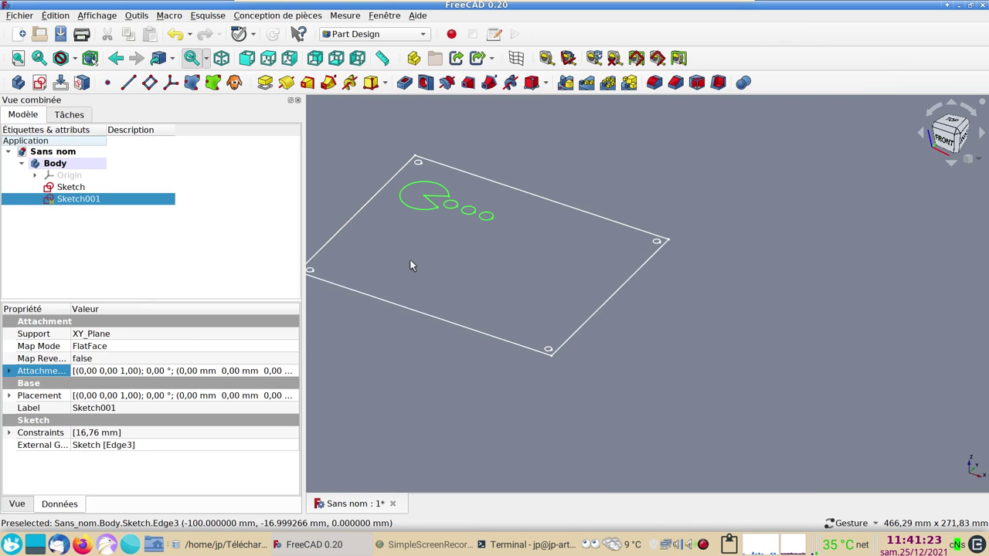
{"action": "key", "text": "2"}
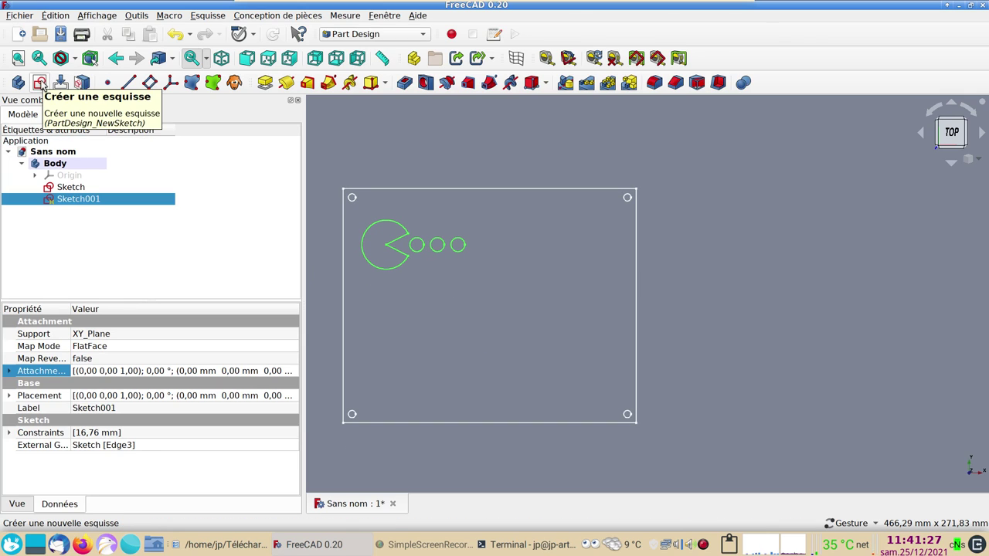
{"action": "left_click", "coordinate": [40, 82]}
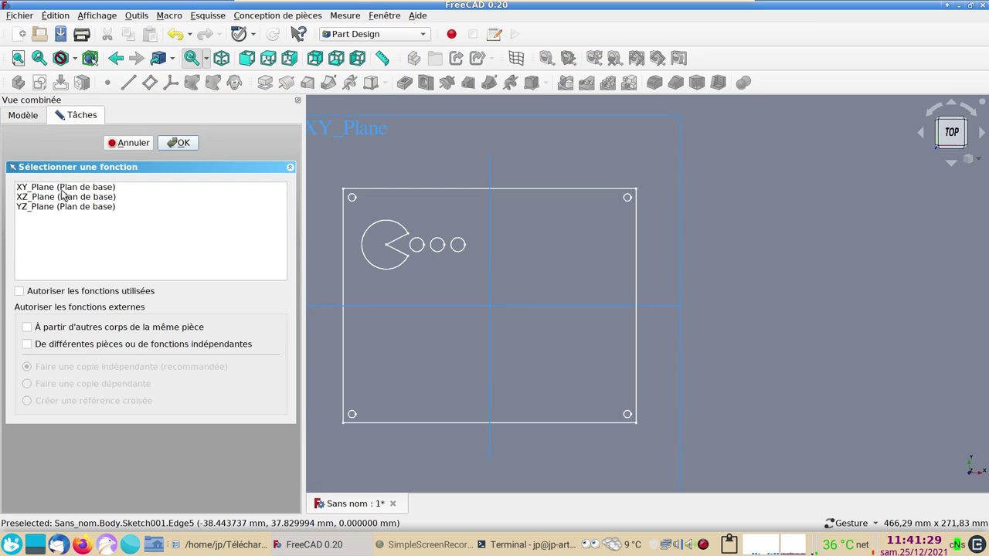
{"action": "left_click", "coordinate": [166, 185]}
{"action": "left_click", "coordinate": [181, 144]}
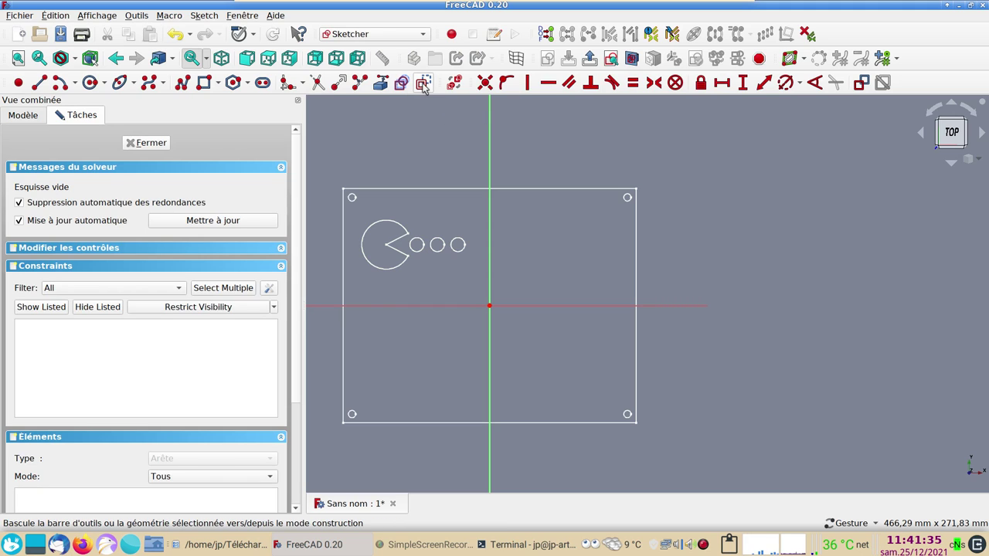
Draw the eye circle inside the Pac-Man and give it a 9,01 mm diameter
{"action": "left_click", "coordinate": [89, 85]}
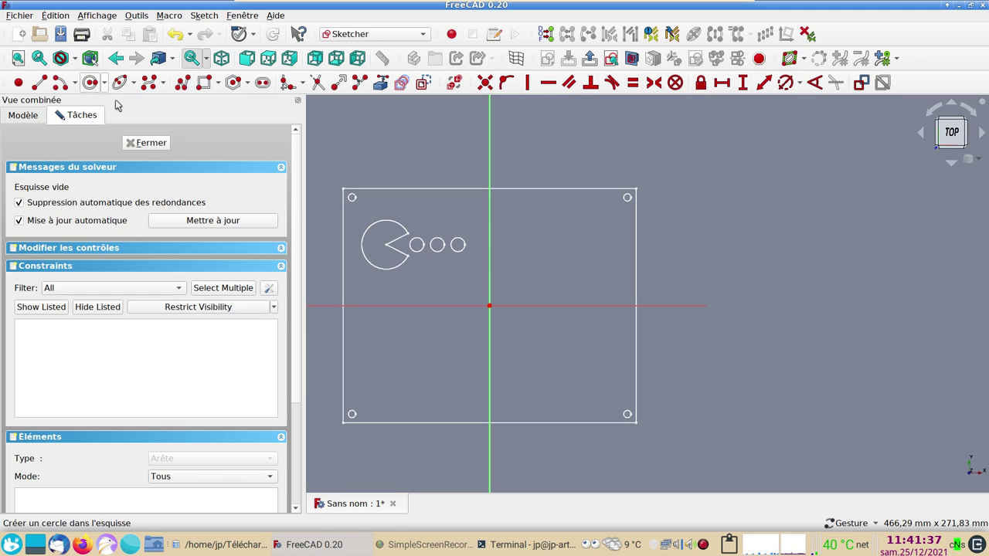
{"action": "scroll", "coordinate": [397, 255], "scroll_direction": "up", "scroll_amount": 1}
{"action": "scroll", "coordinate": [387, 225], "scroll_direction": "up", "scroll_amount": 1}
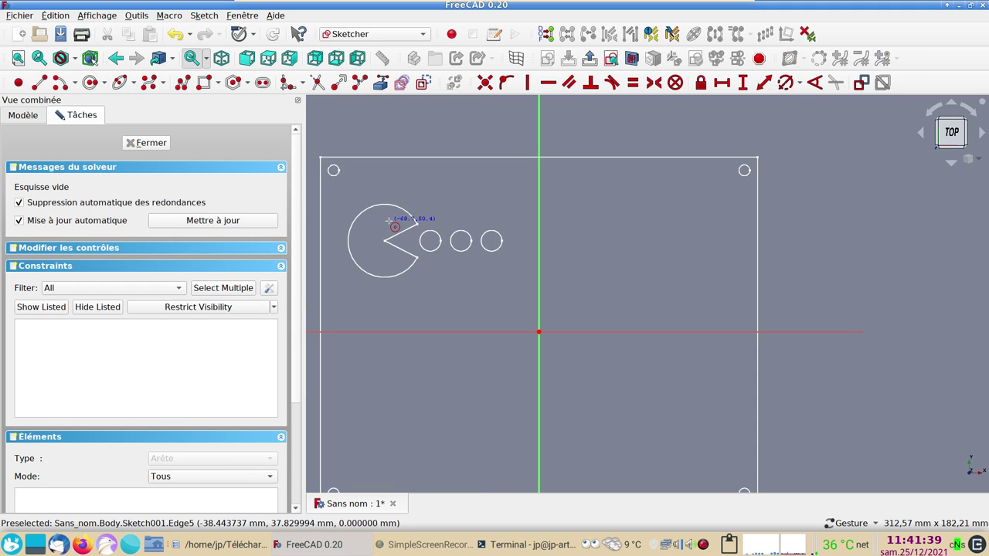
{"action": "left_click", "coordinate": [388, 222]}
{"action": "left_click", "coordinate": [405, 225]}
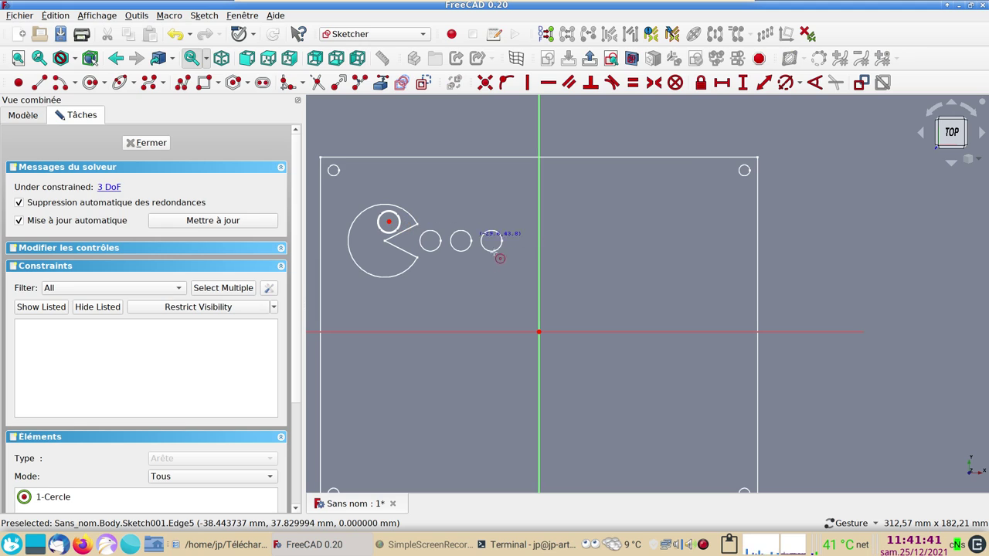
{"action": "left_click", "coordinate": [386, 221]}
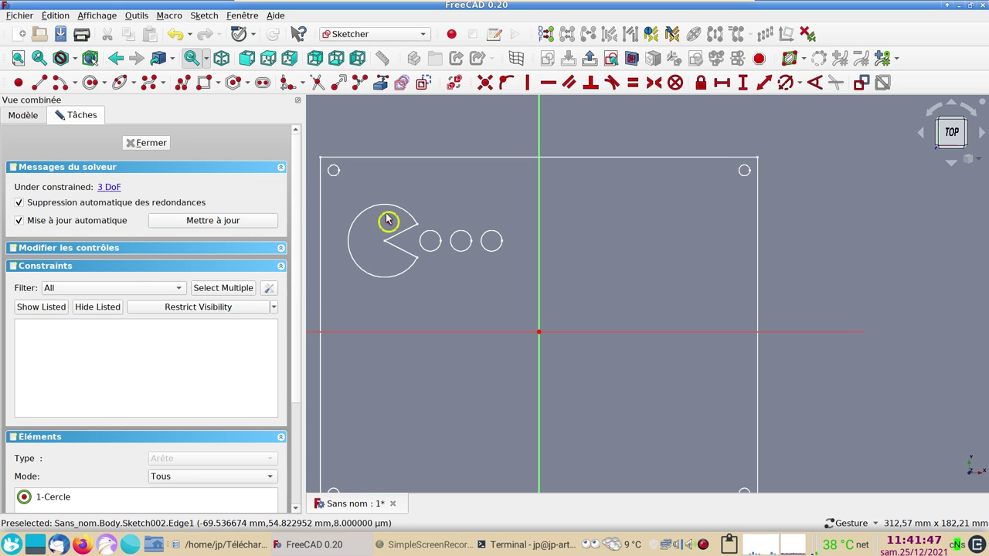
{"action": "left_click", "coordinate": [786, 82]}
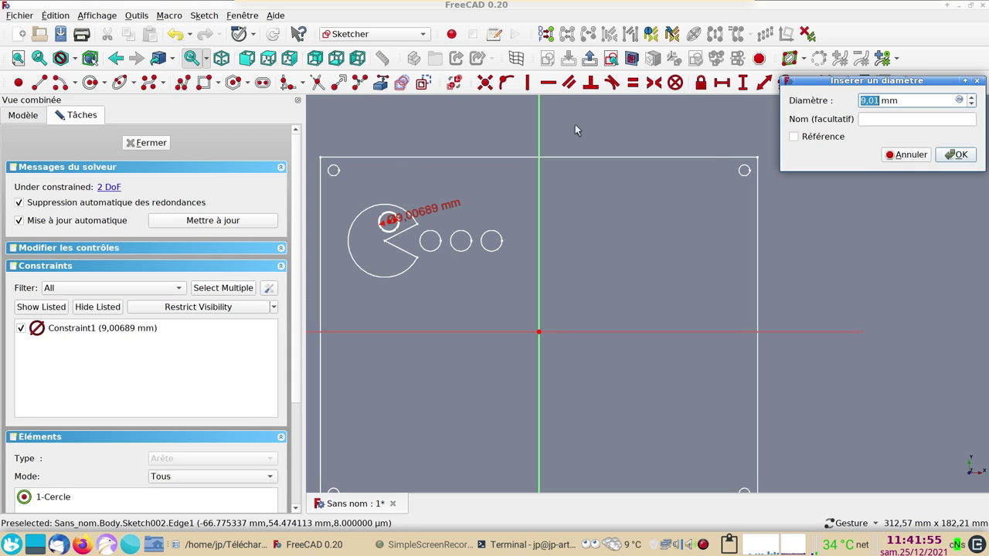
{"action": "left_click", "coordinate": [956, 154]}
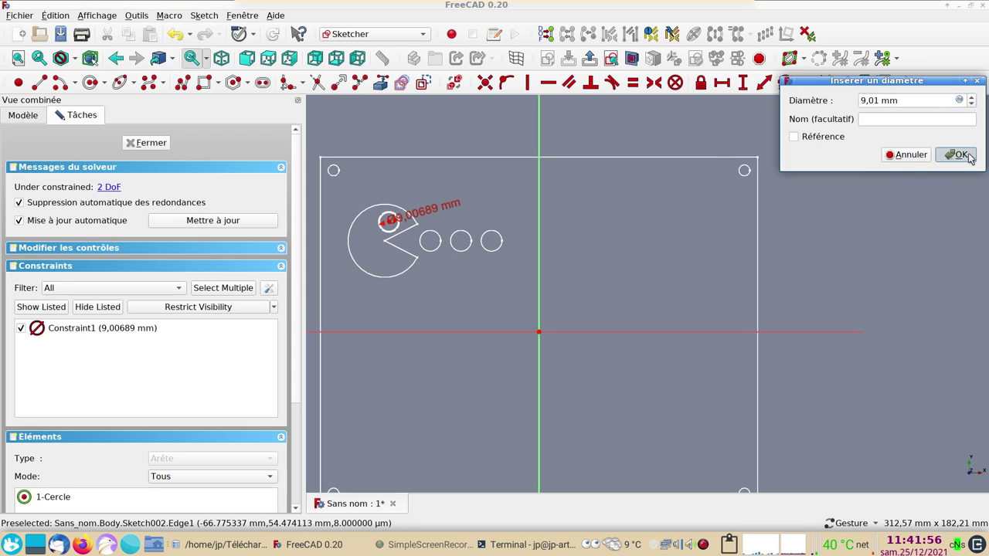
Import the Pac-Man arc as external geometry, lock the eye to its centre, and close
{"action": "left_click", "coordinate": [380, 83]}
{"action": "left_click", "coordinate": [363, 216]}
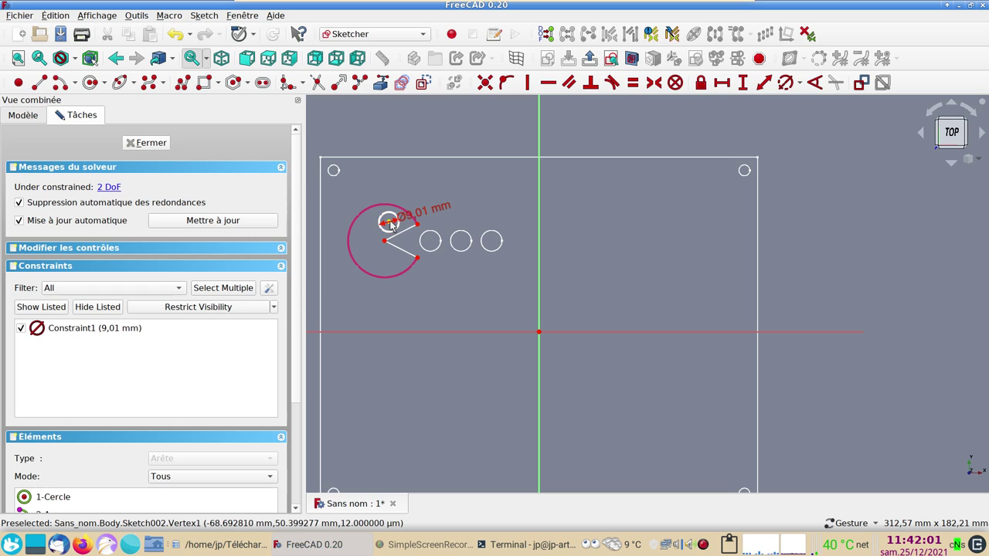
{"action": "left_click", "coordinate": [384, 242]}
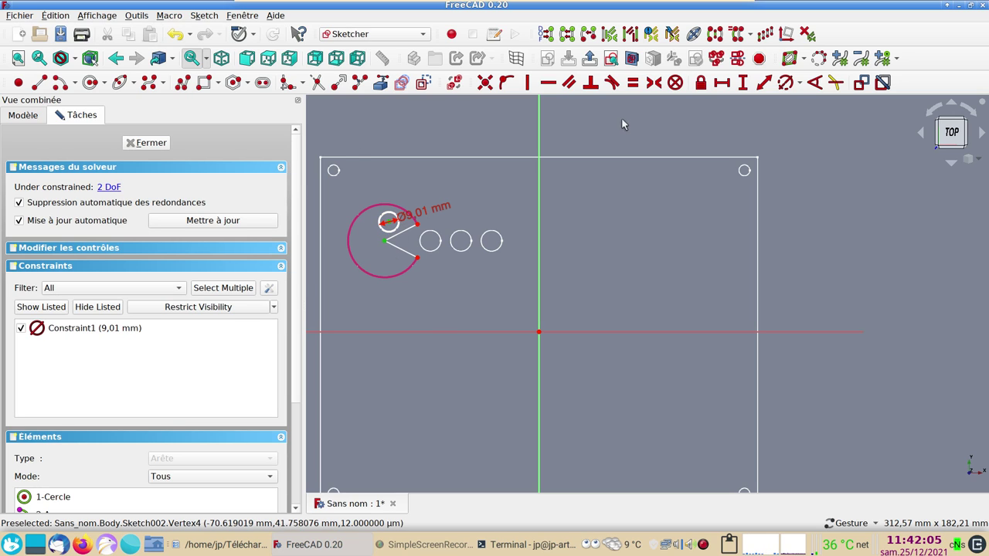
{"action": "left_click", "coordinate": [700, 85]}
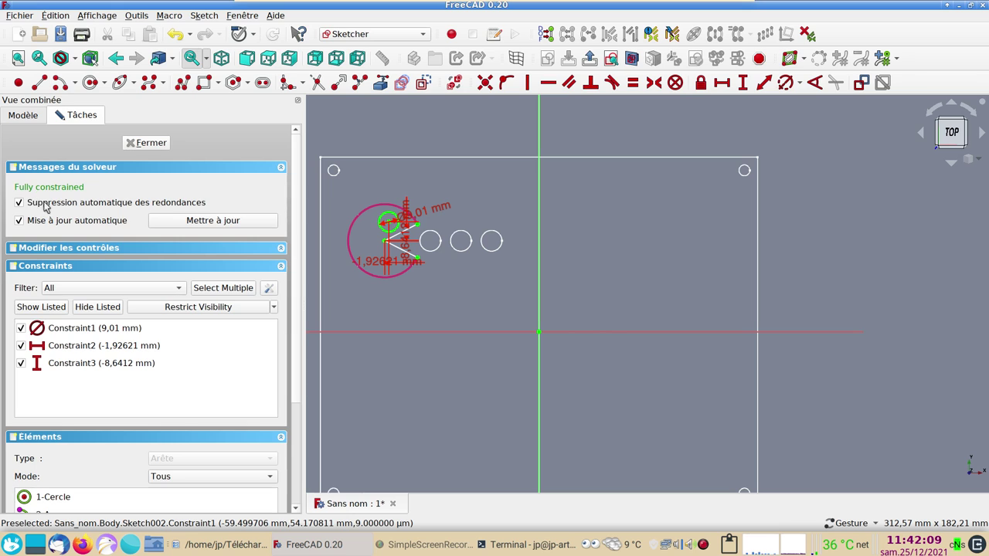
{"action": "left_click", "coordinate": [146, 142]}
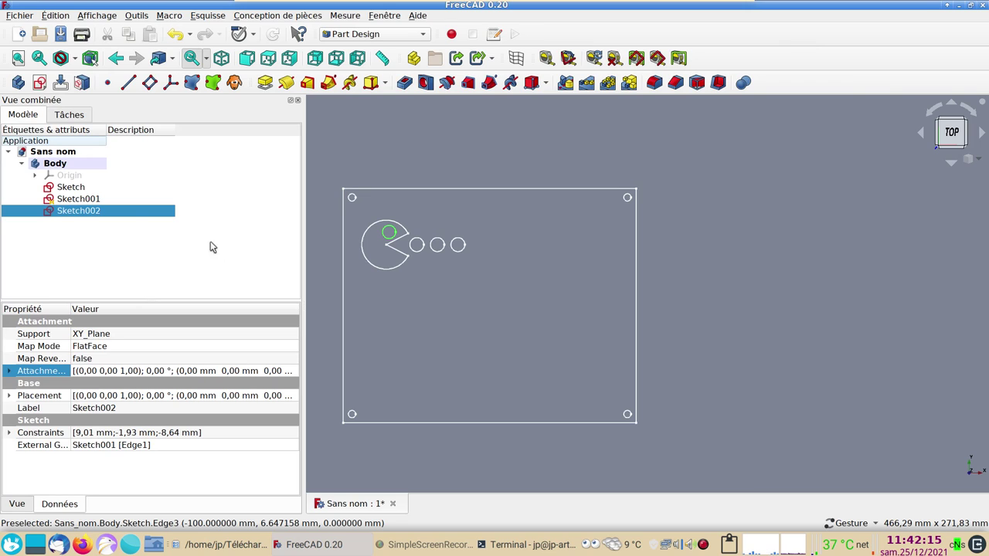
Pad the plate outline sketch to a 5 mm thickness
{"action": "left_click", "coordinate": [54, 190]}
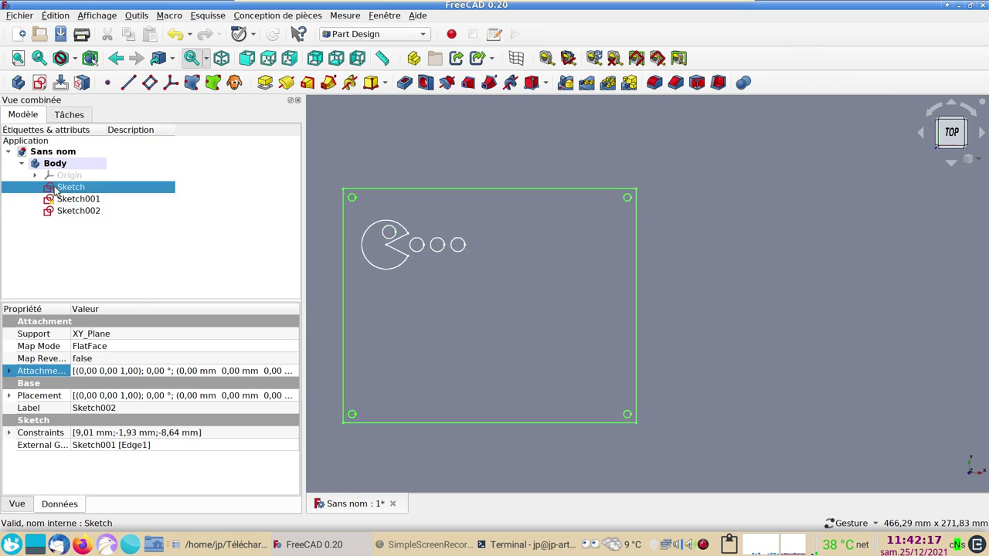
{"action": "left_click", "coordinate": [264, 83]}
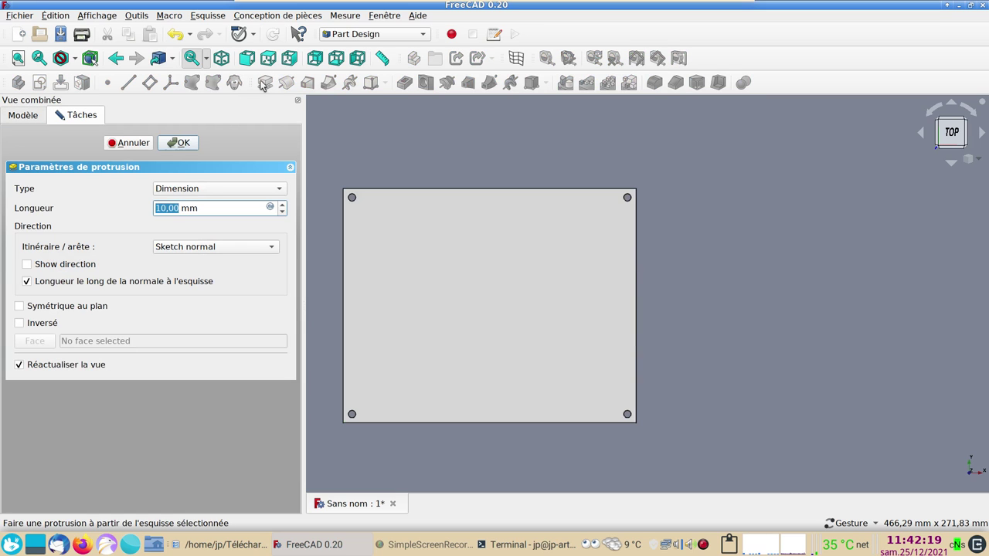
{"action": "type", "text": "5"}
{"action": "key", "text": "Return"}
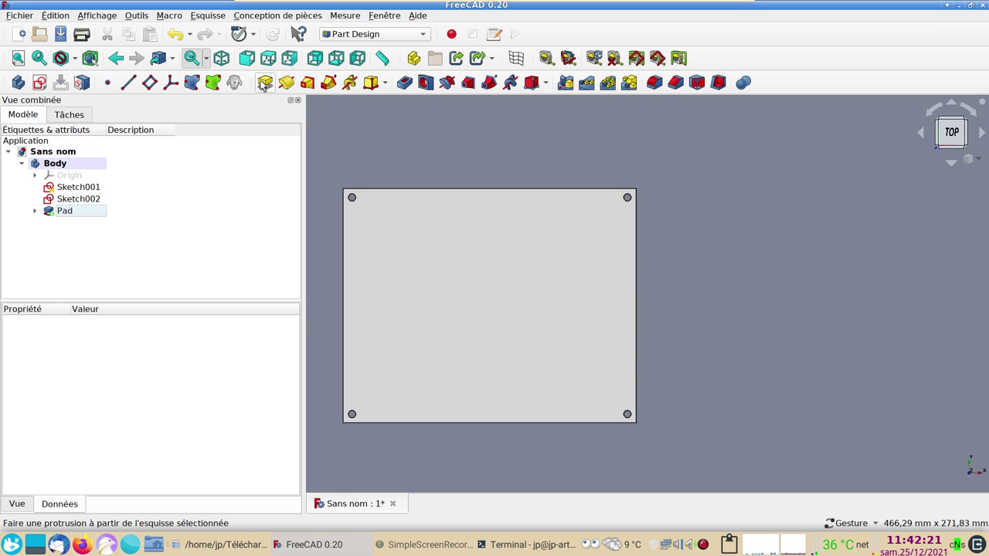
Pad Sketch001, the Pac-Man and dots, with the default 10 mm length
{"action": "left_click", "coordinate": [89, 190]}
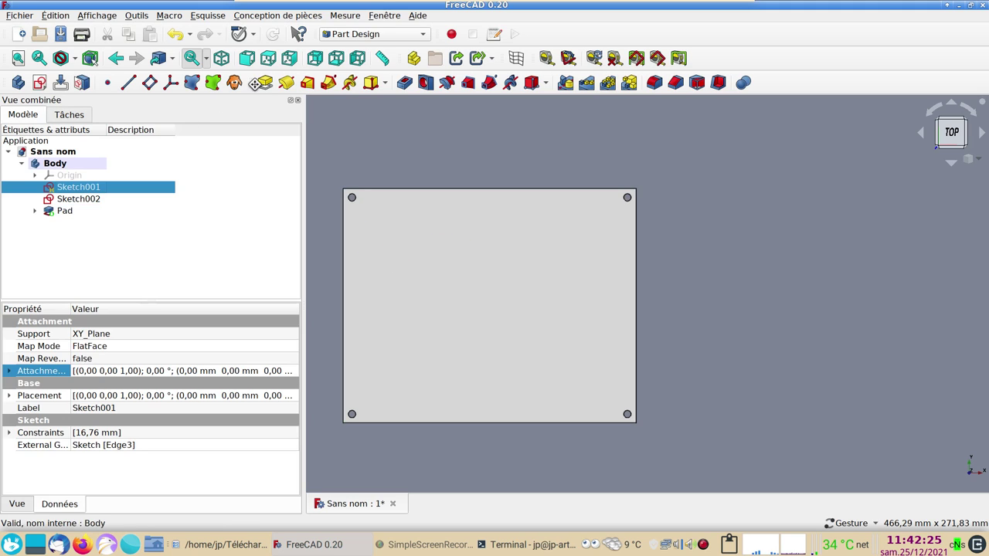
{"action": "left_click", "coordinate": [265, 82]}
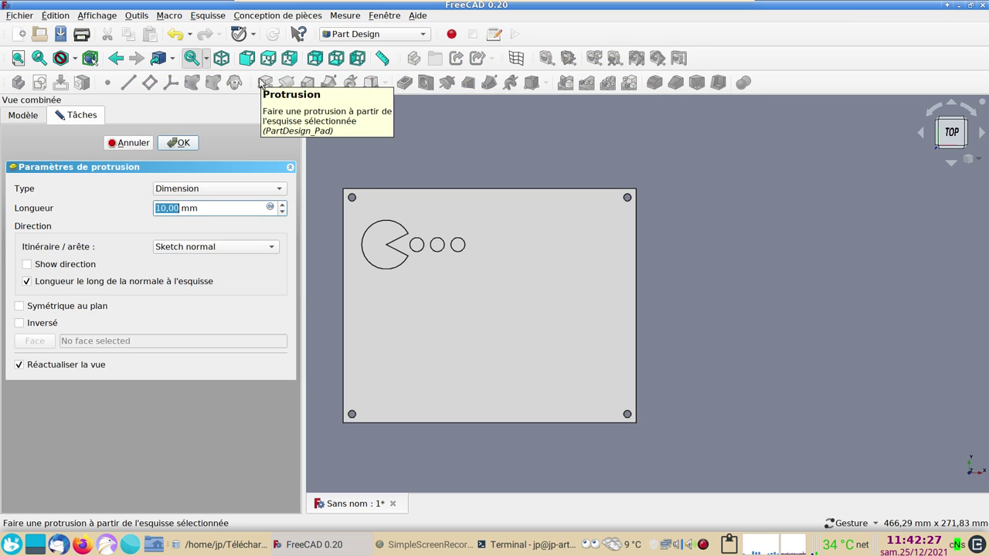
{"action": "left_click", "coordinate": [178, 142]}
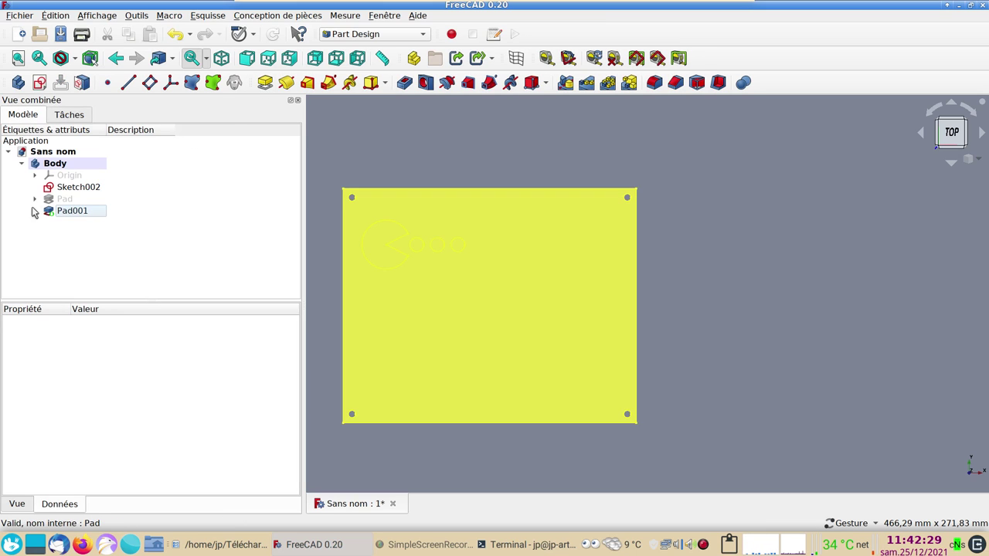
{"action": "left_click", "coordinate": [56, 189]}
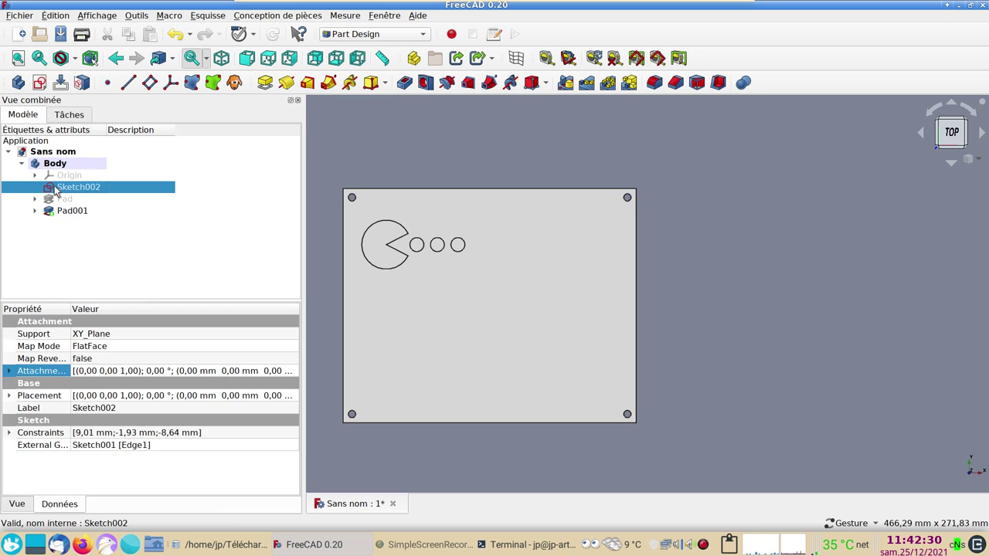
Pocket the eye sketch reversed with type À travers tout
{"action": "left_click", "coordinate": [404, 83]}
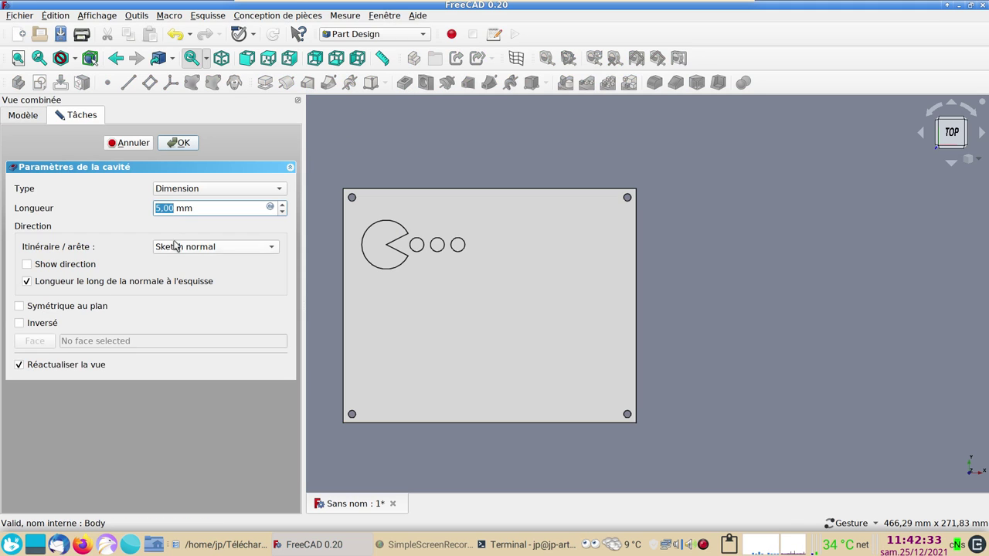
{"action": "left_click", "coordinate": [36, 329]}
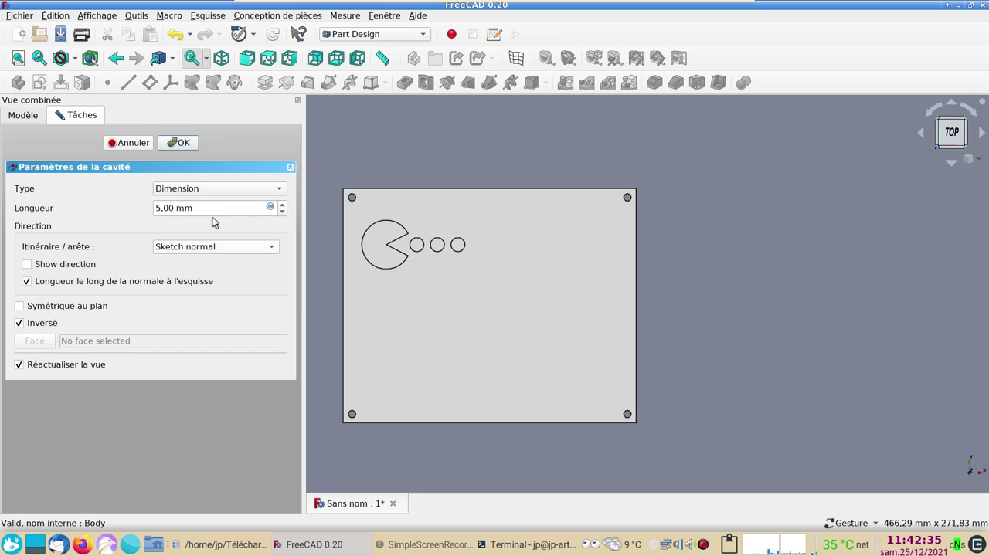
{"action": "left_click", "coordinate": [221, 193]}
{"action": "left_click", "coordinate": [217, 202]}
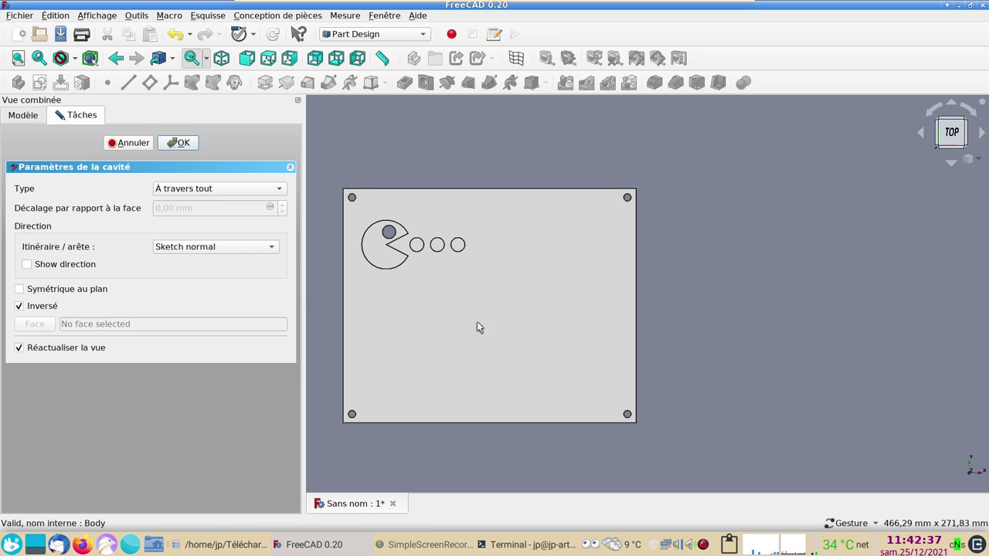
{"action": "left_click", "coordinate": [189, 143]}
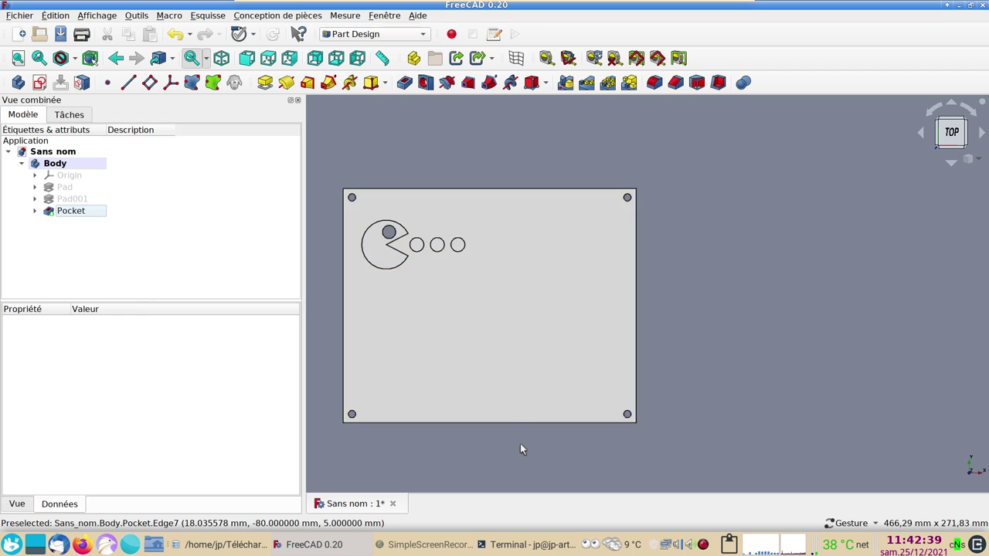
Change Sketch002's attachment Z offset in the Placement editor, then return to top view
{"action": "left_click", "coordinate": [34, 211]}
{"action": "left_click", "coordinate": [76, 224]}
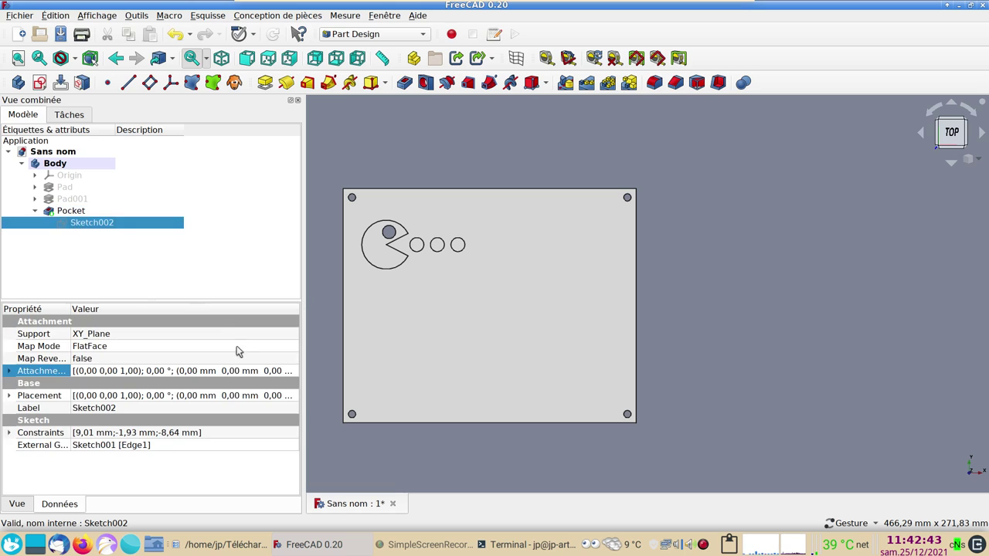
{"action": "left_click", "coordinate": [292, 371]}
{"action": "left_click", "coordinate": [293, 371]}
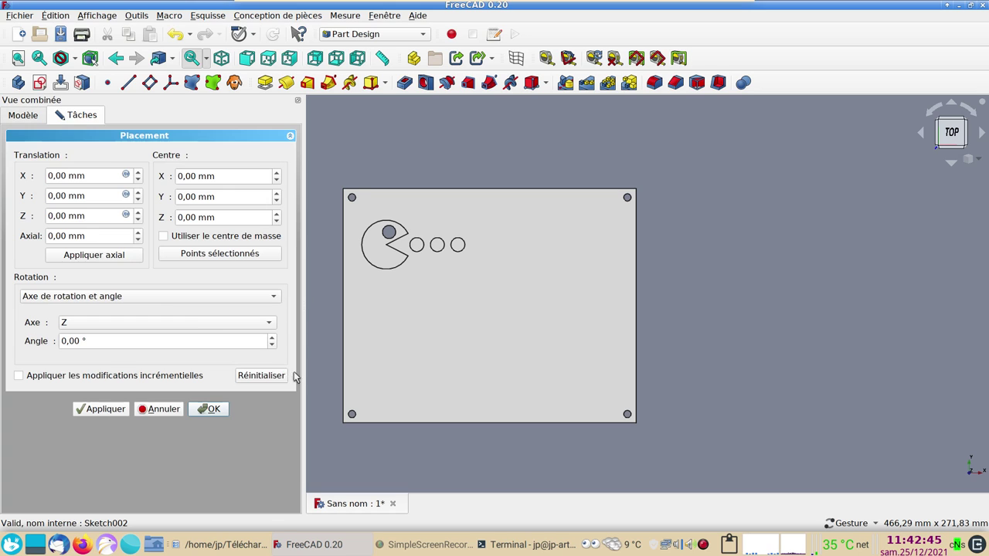
{"action": "double_click", "coordinate": [82, 217]}
{"action": "type", "text": "1"}
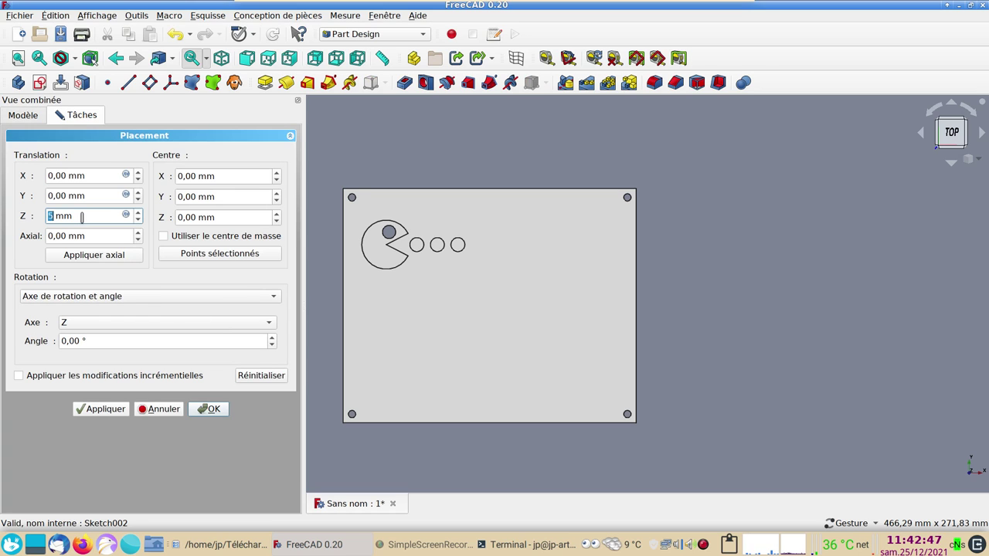
{"action": "left_click", "coordinate": [210, 408]}
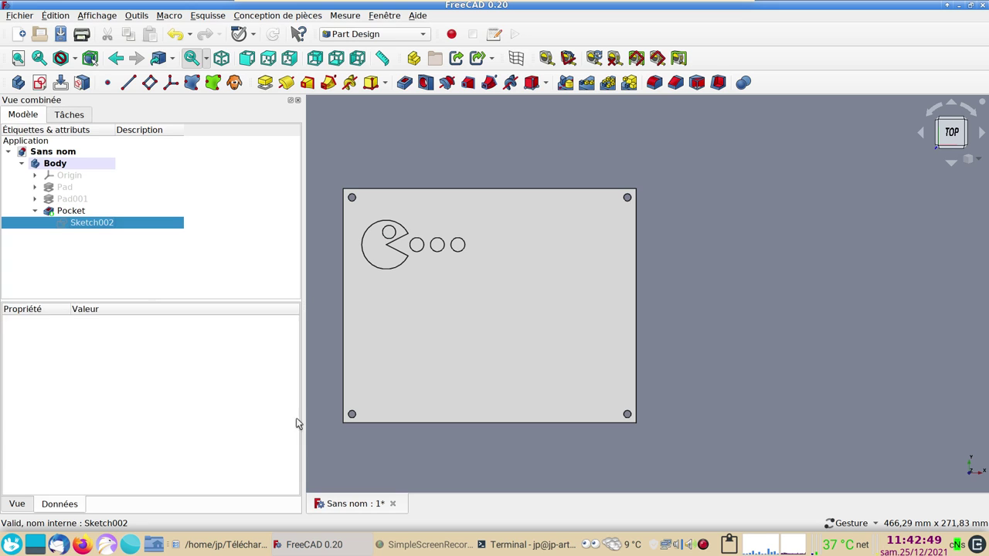
{"action": "left_click_drag", "start_coordinate": [476, 465], "coordinate": [530, 393]}
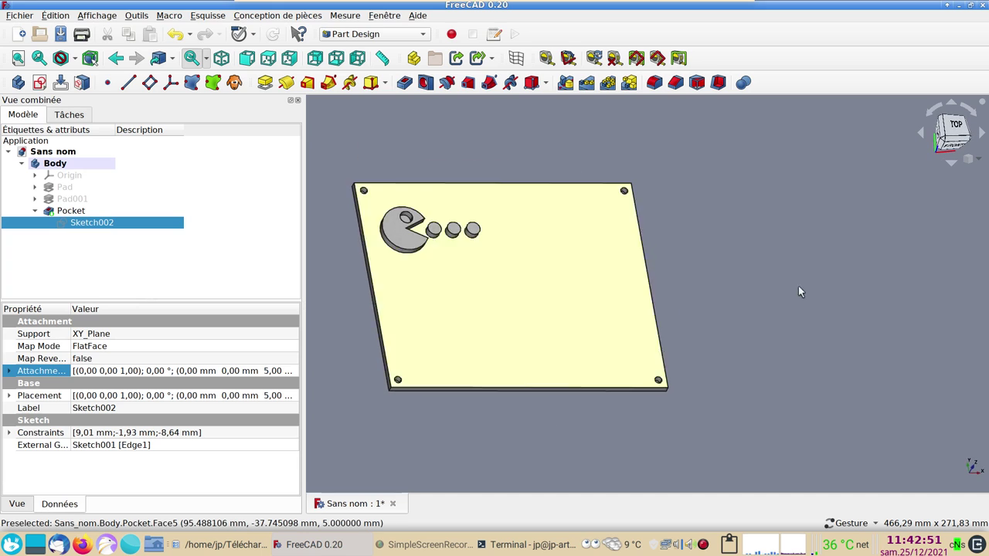
{"action": "mouse_move", "coordinate": [799, 291]}
{"action": "left_mouse_down"}
{"action": "mouse_move", "coordinate": [746, 294]}
{"action": "mouse_move", "coordinate": [750, 286]}
{"action": "left_mouse_up"}
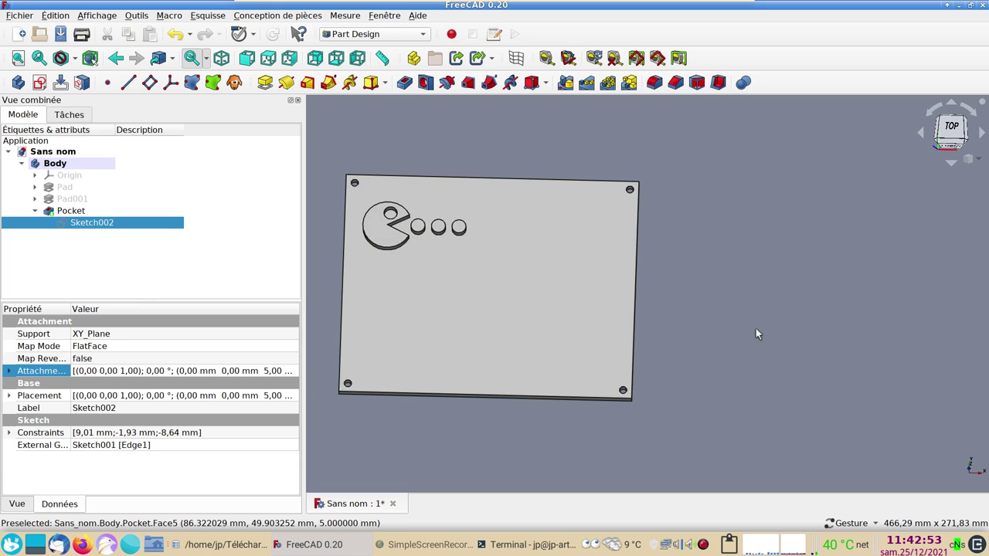
{"action": "key", "text": "2"}
{"action": "right_click_drag", "start_coordinate": [730, 328], "coordinate": [784, 319]}
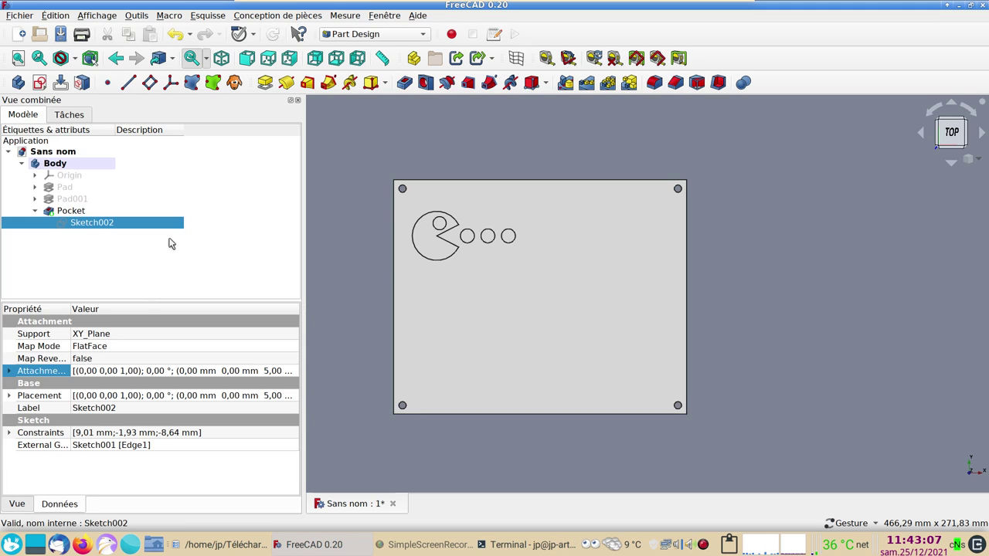
Set the Pad's description to 'support'
{"action": "left_click", "coordinate": [62, 199]}
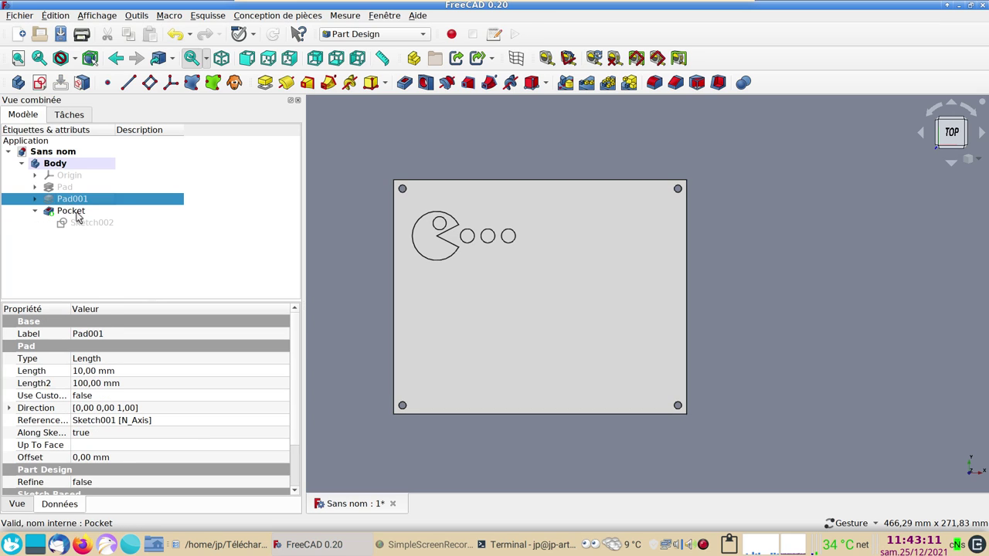
{"action": "left_click", "coordinate": [80, 214], "text": "ctrl"}
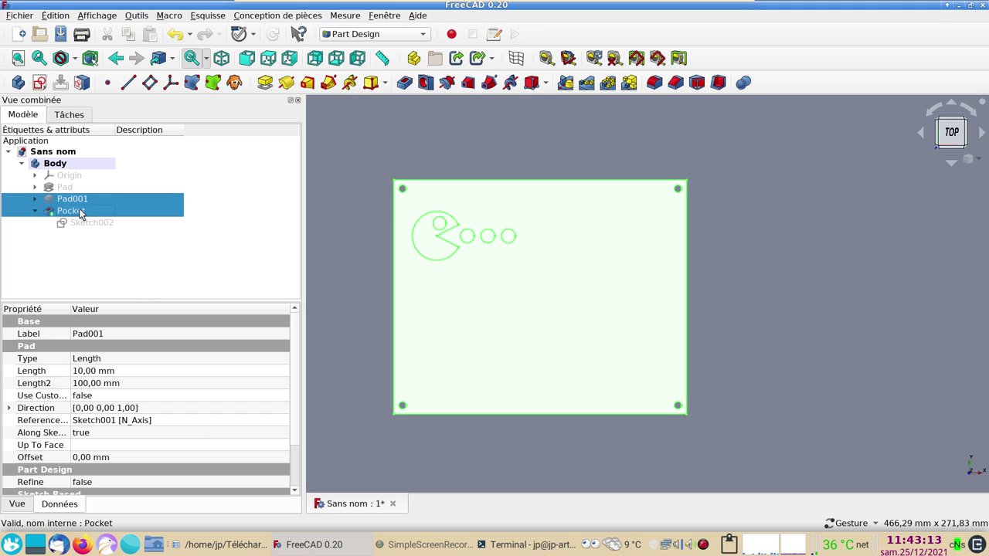
{"action": "left_click", "coordinate": [96, 231]}
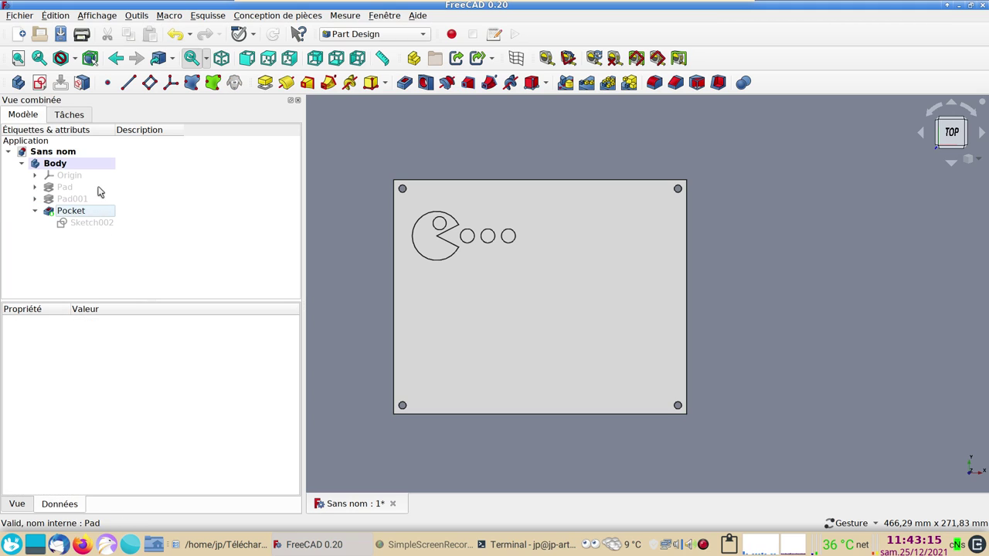
{"action": "left_click", "coordinate": [134, 188]}
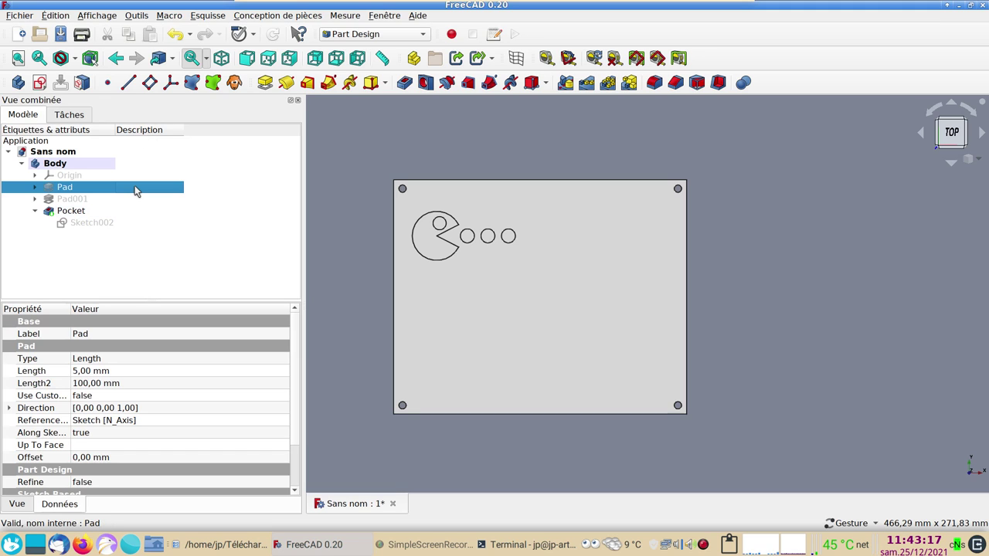
{"action": "left_click", "coordinate": [135, 186]}
{"action": "type", "text": "support"}
{"action": "key", "text": "Return"}
Describe Pad001 as 'pac' and Pocket as 'oeil', then select Pad001 and Pocket together
{"action": "left_click", "coordinate": [69, 199]}
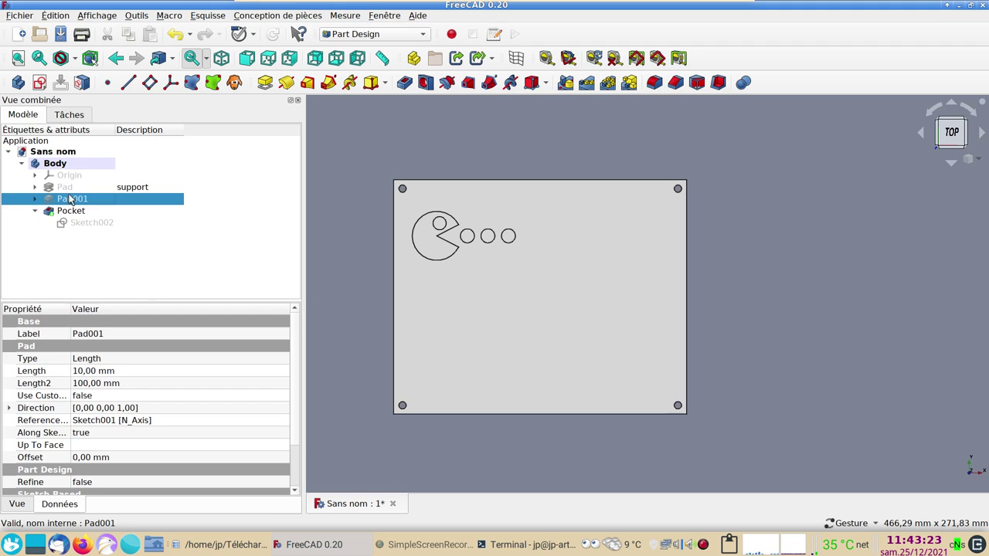
{"action": "left_click", "coordinate": [145, 199]}
{"action": "type", "text": "pac"}
{"action": "key", "text": "Return"}
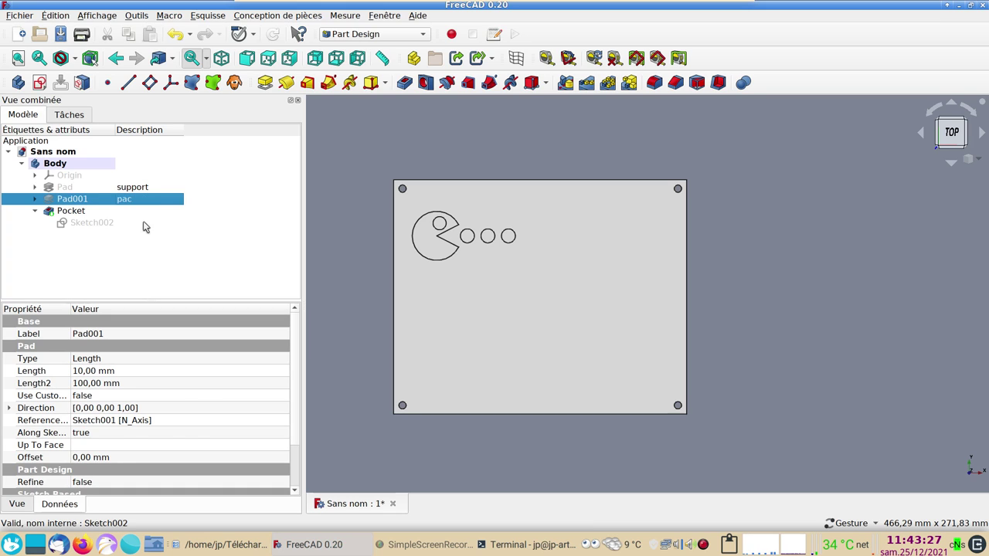
{"action": "left_click", "coordinate": [143, 222]}
{"action": "left_click", "coordinate": [131, 214]}
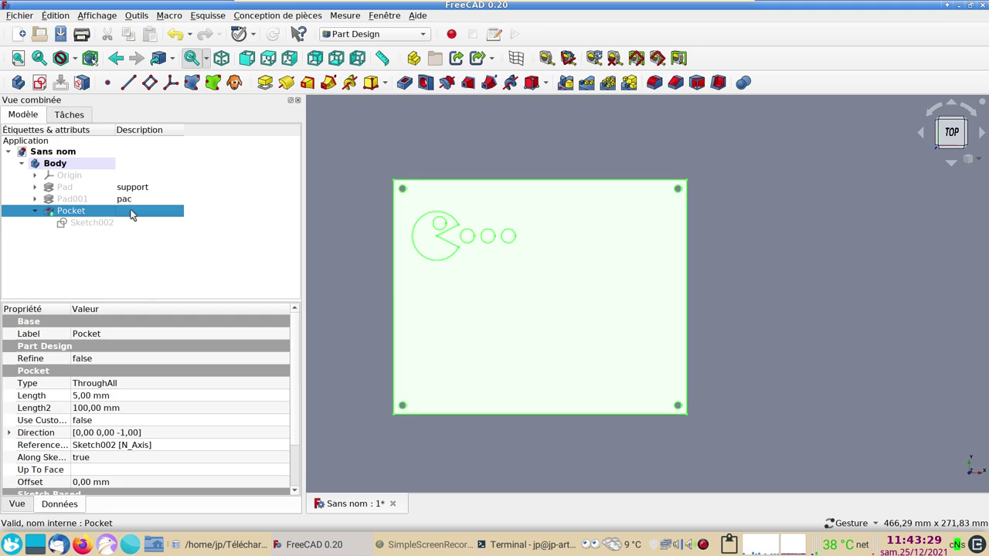
{"action": "left_click", "coordinate": [131, 213]}
{"action": "type", "text": "oeil"}
{"action": "key", "text": "Return"}
{"action": "left_click", "coordinate": [61, 200]}
{"action": "left_click", "coordinate": [78, 212], "text": "ctrl"}
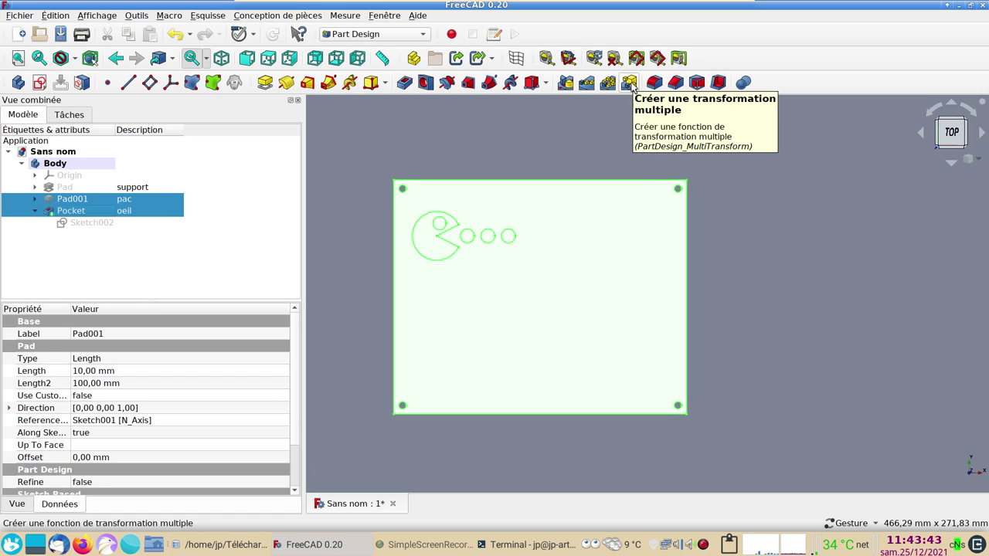
Create a MultiTransform of Pad001 and Pocket with a 100 mm sideways linear pattern, then add a second linear pattern
{"action": "left_click", "coordinate": [630, 82]}
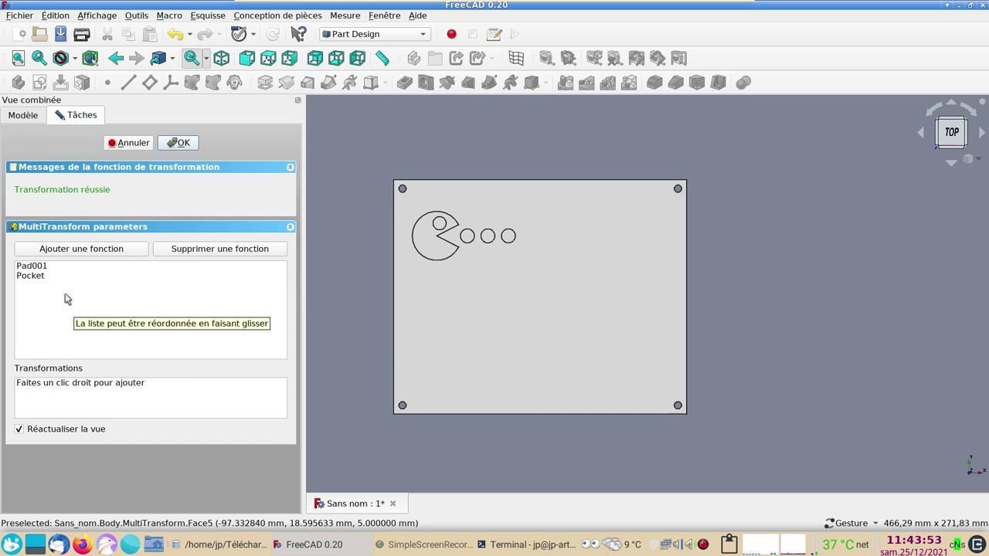
{"action": "right_click", "coordinate": [93, 400]}
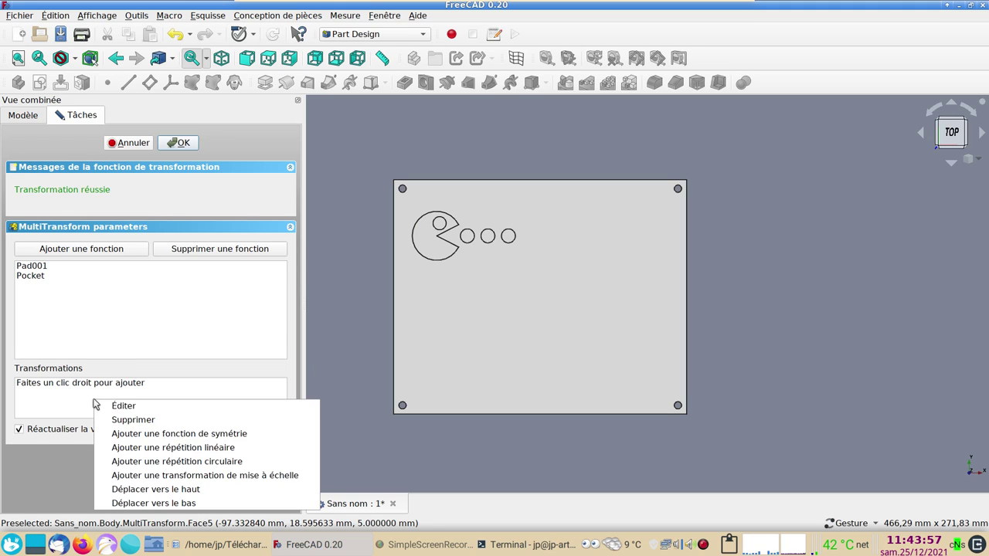
{"action": "left_click", "coordinate": [138, 450]}
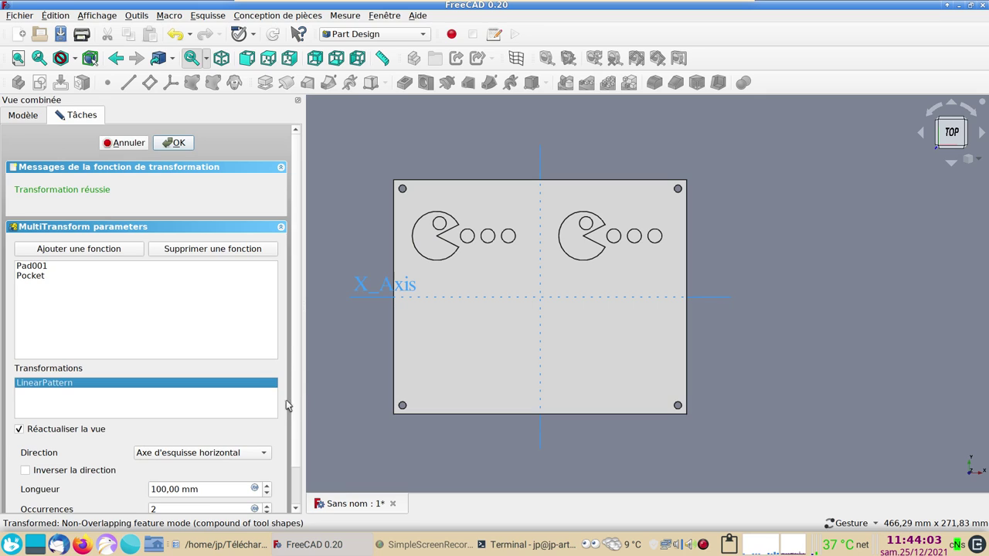
{"action": "scroll", "coordinate": [295, 383], "scroll_direction": "down", "scroll_amount": 2}
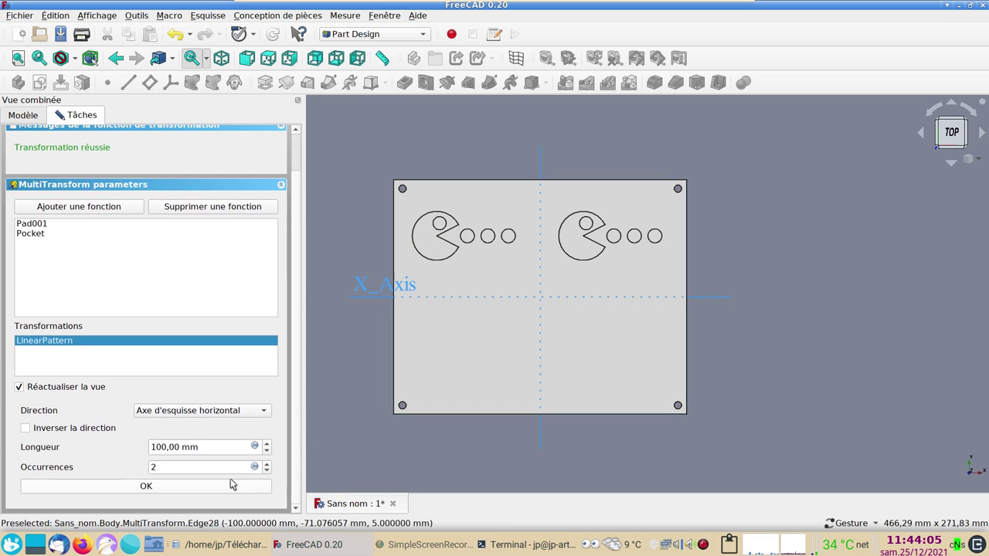
{"action": "left_click", "coordinate": [204, 486]}
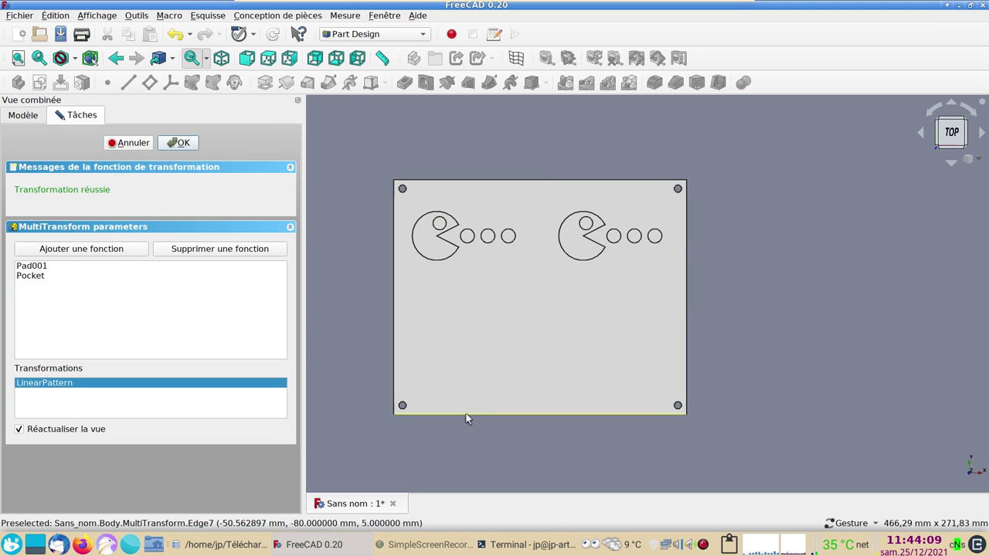
{"action": "right_click", "coordinate": [78, 410]}
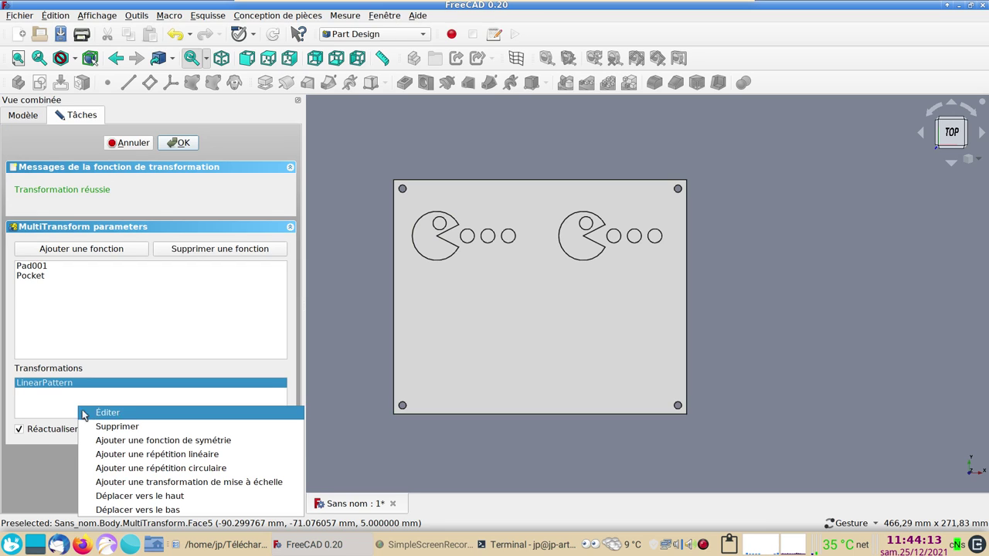
{"action": "left_click", "coordinate": [128, 454]}
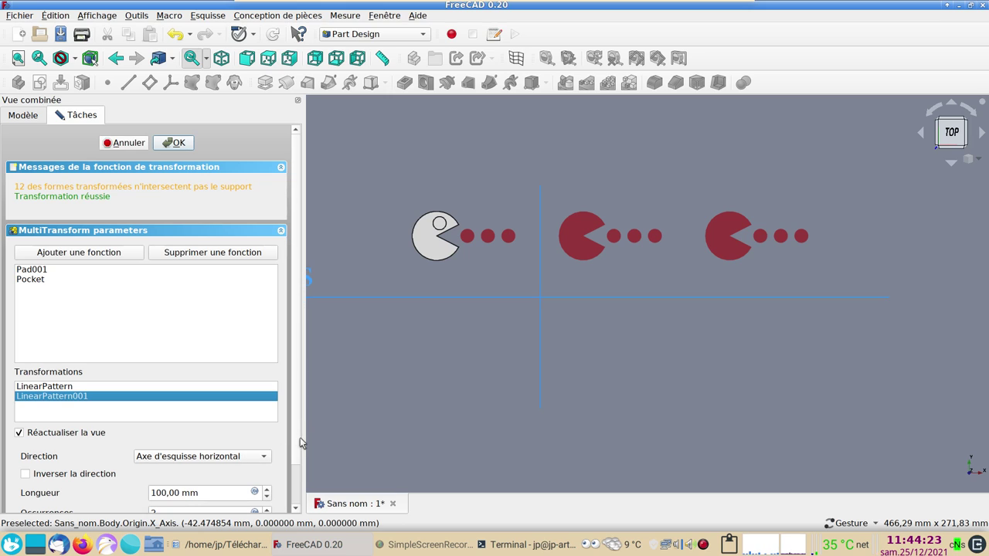
Run the second pattern down the reversed vertical sketch axis, shorten its length, and finish the MultiTransform
{"action": "left_click_drag", "start_coordinate": [296, 454], "coordinate": [304, 509]}
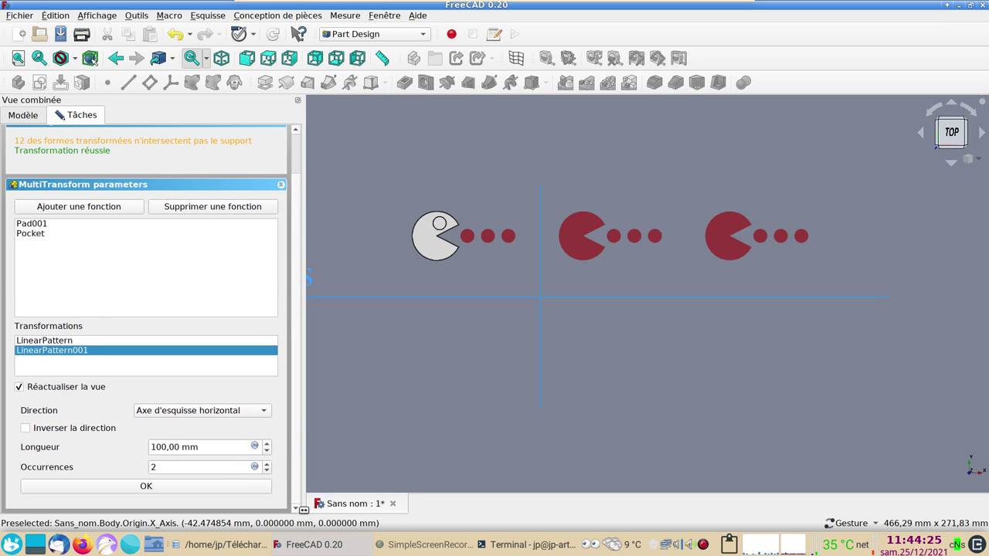
{"action": "left_click", "coordinate": [263, 414]}
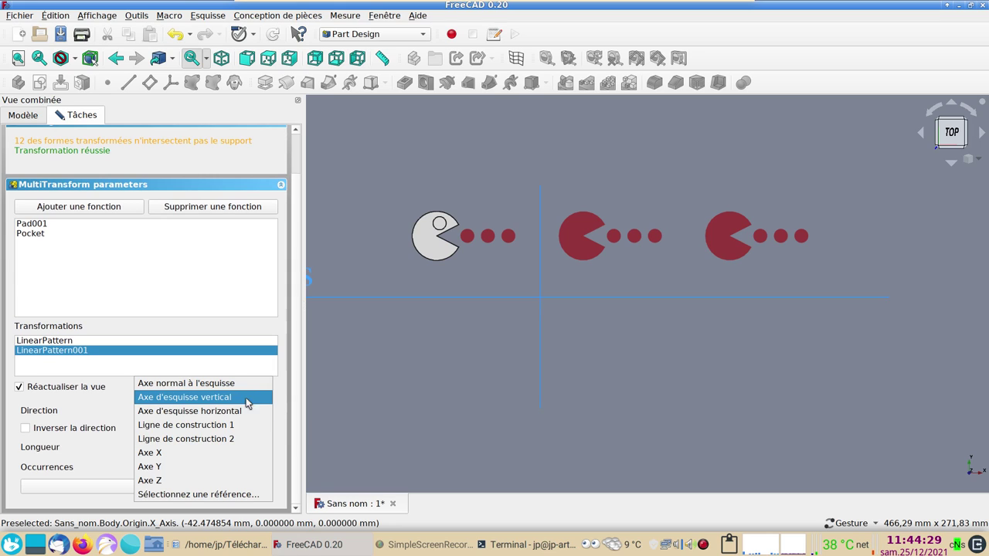
{"action": "left_click", "coordinate": [235, 397]}
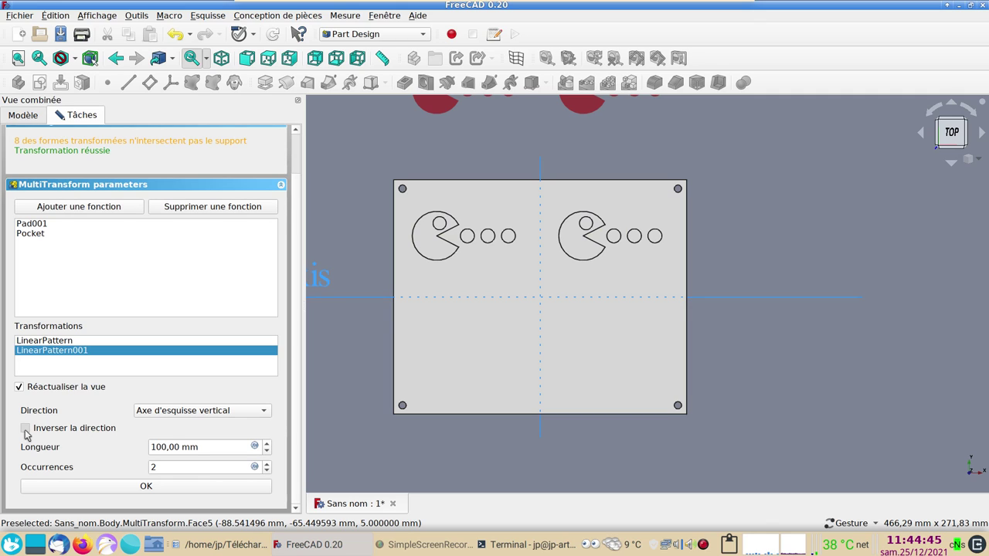
{"action": "left_click", "coordinate": [25, 429]}
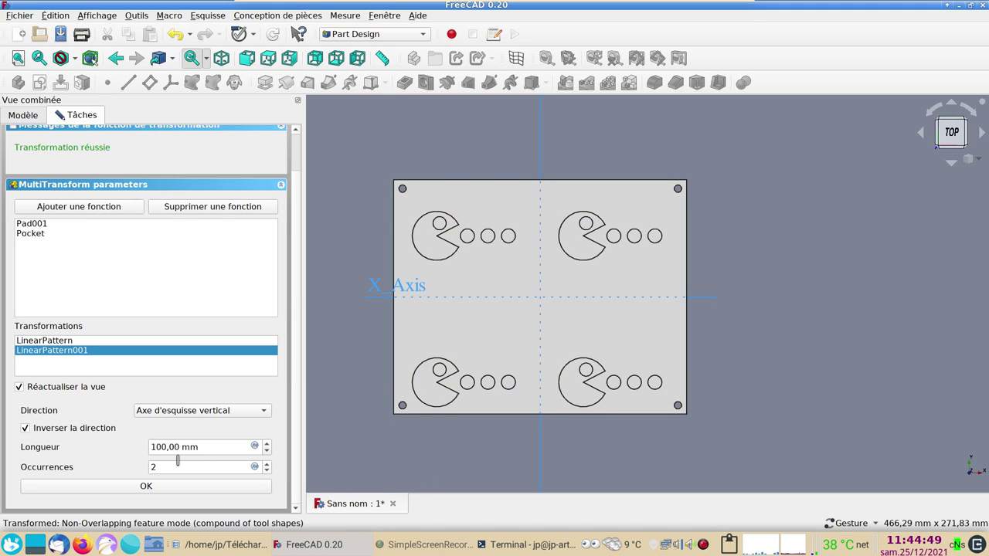
{"action": "left_click_drag", "start_coordinate": [199, 448], "coordinate": [119, 428]}
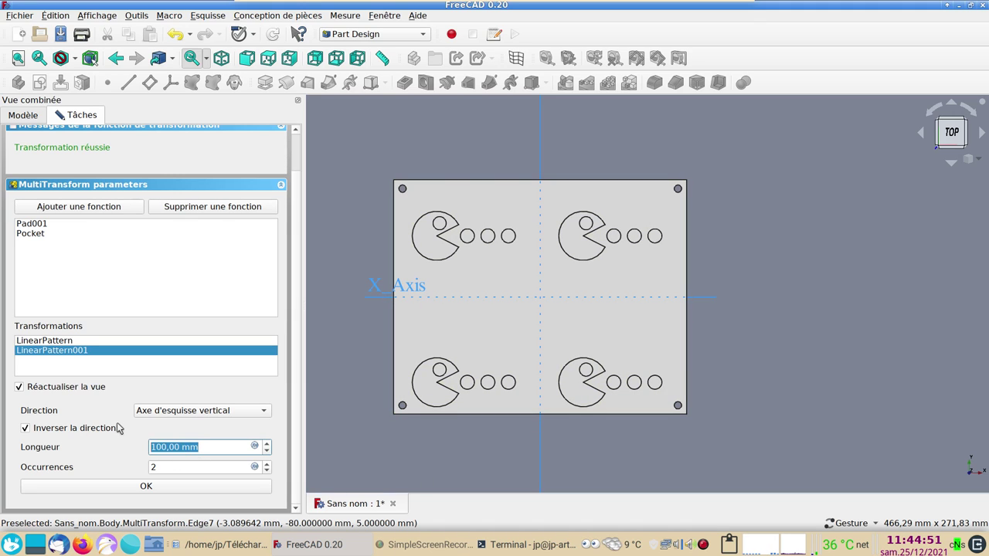
{"action": "type", "text": "80"}
{"action": "key", "text": "Return"}
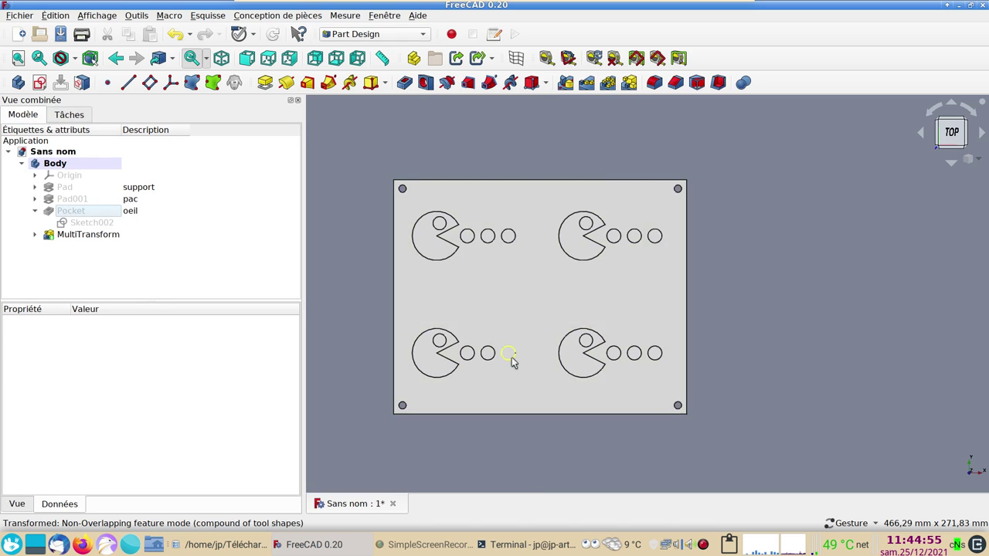
In Sketch001, change the Pac-Man radius constraint from 16,76 mm to 20 mm
{"action": "left_click_drag", "start_coordinate": [528, 448], "coordinate": [552, 429]}
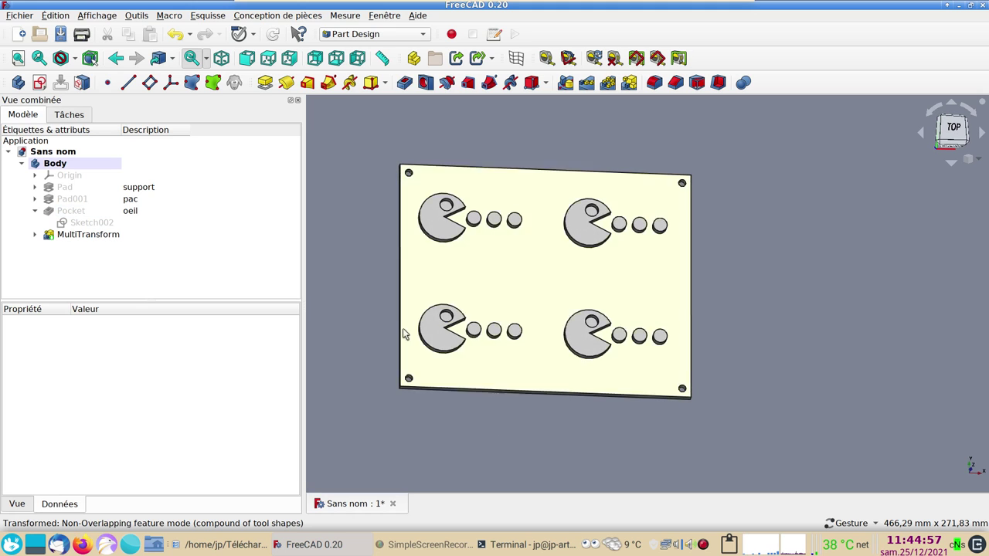
{"action": "left_click_drag", "start_coordinate": [503, 296], "coordinate": [506, 348]}
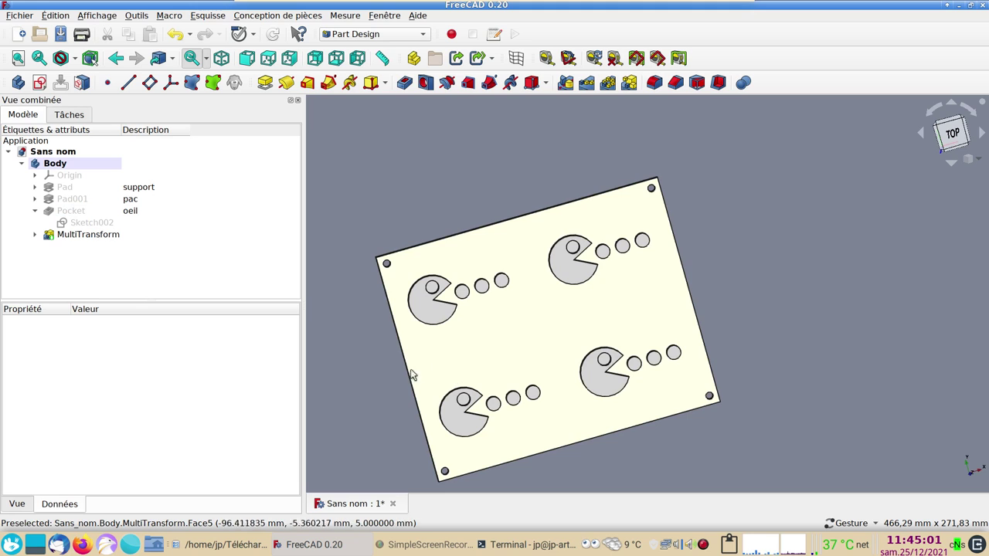
{"action": "mouse_move", "coordinate": [611, 475]}
{"action": "left_mouse_down"}
{"action": "mouse_move", "coordinate": [541, 438]}
{"action": "mouse_move", "coordinate": [800, 440]}
{"action": "mouse_move", "coordinate": [799, 401]}
{"action": "left_mouse_up"}
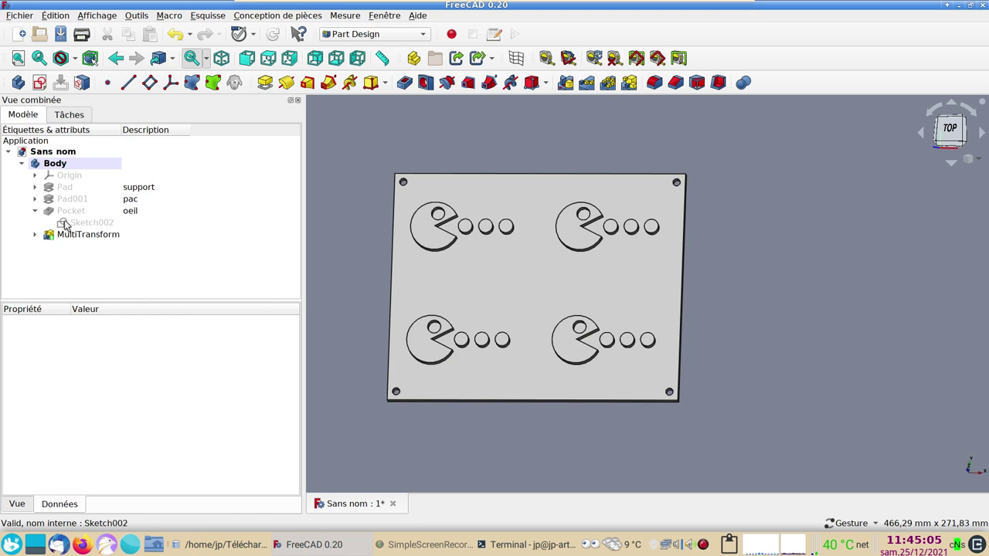
{"action": "left_click", "coordinate": [34, 198]}
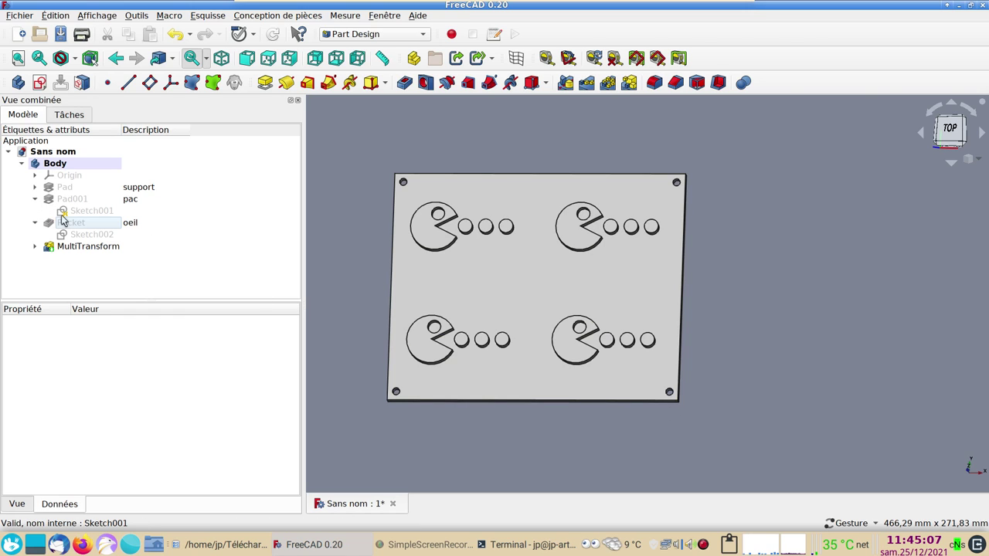
{"action": "double_click", "coordinate": [68, 211]}
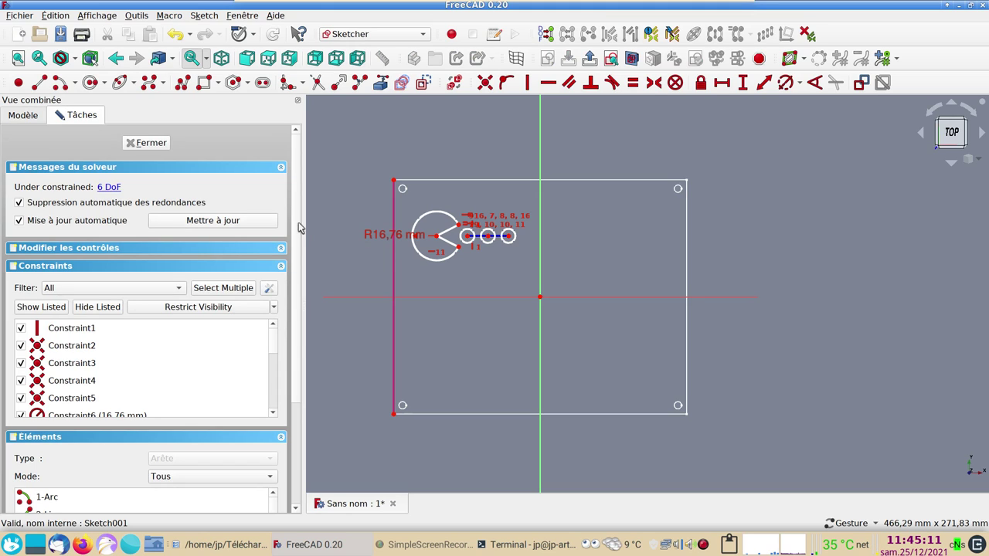
{"action": "double_click", "coordinate": [376, 238]}
{"action": "type", "text": "20"}
{"action": "key", "text": "Return"}
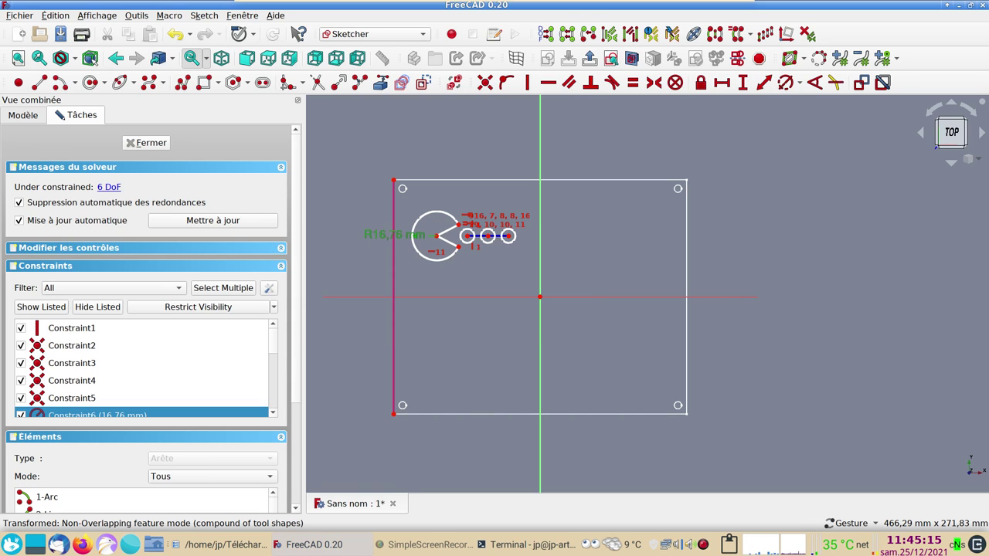
Close Sketch001, then tilt and zoom the view to inspect the four rebuilt 20 mm Pac-Men
{"action": "left_click", "coordinate": [139, 145]}
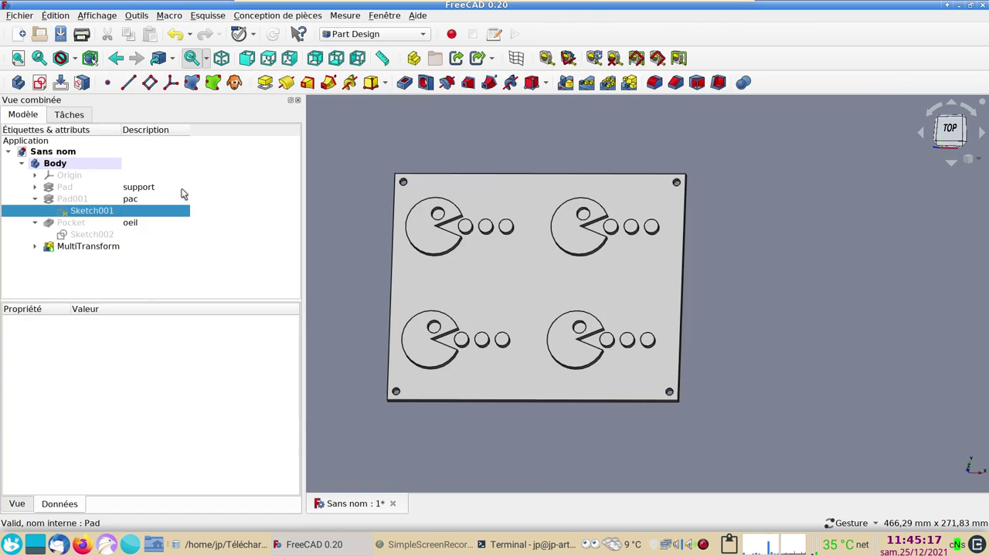
{"action": "left_click_drag", "start_coordinate": [774, 311], "coordinate": [776, 332]}
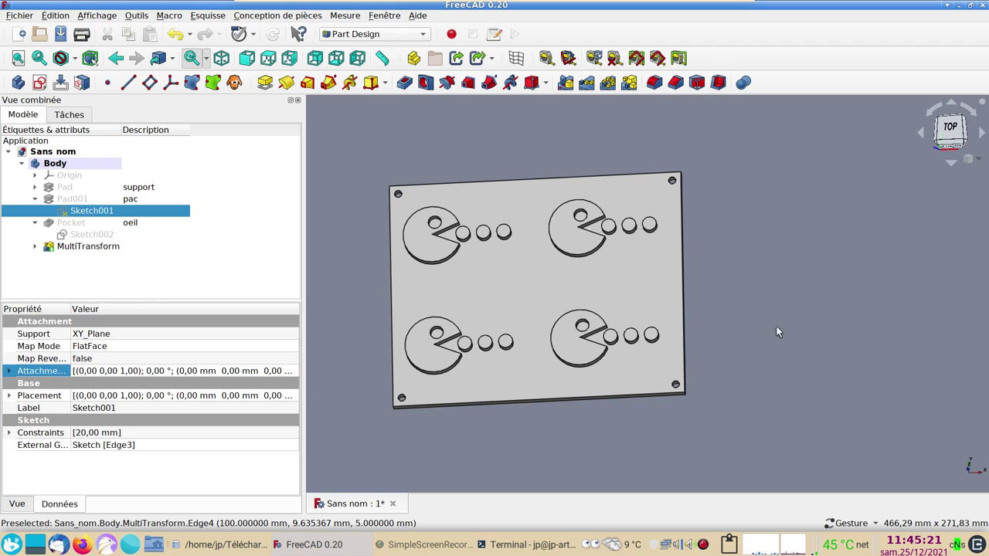
{"action": "scroll", "coordinate": [757, 345], "scroll_direction": "up", "scroll_amount": 1}
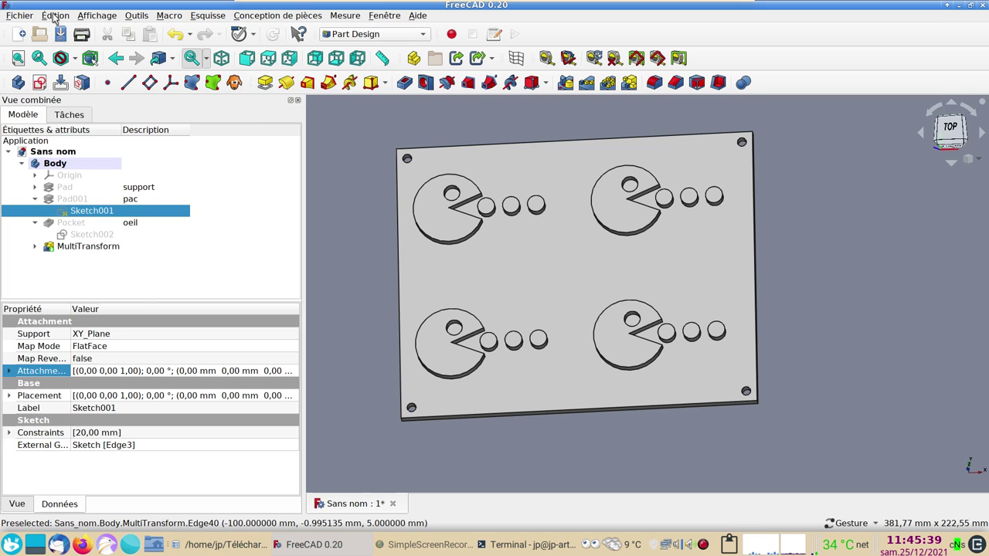
Set the edit mode to Couleur instead of Défaut and select the MultiTransform feature
{"action": "left_click", "coordinate": [54, 17]}
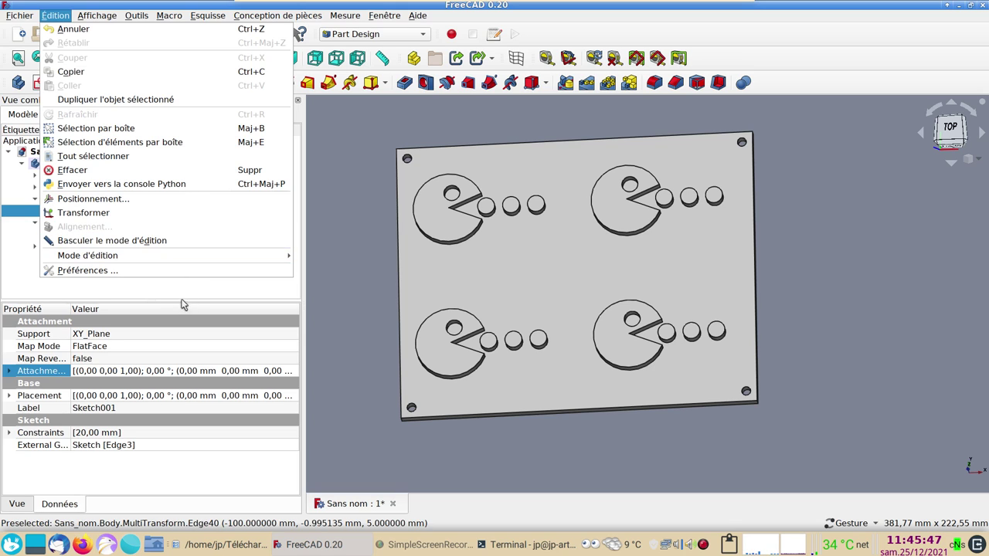
{"action": "mouse_move", "coordinate": [88, 256]}
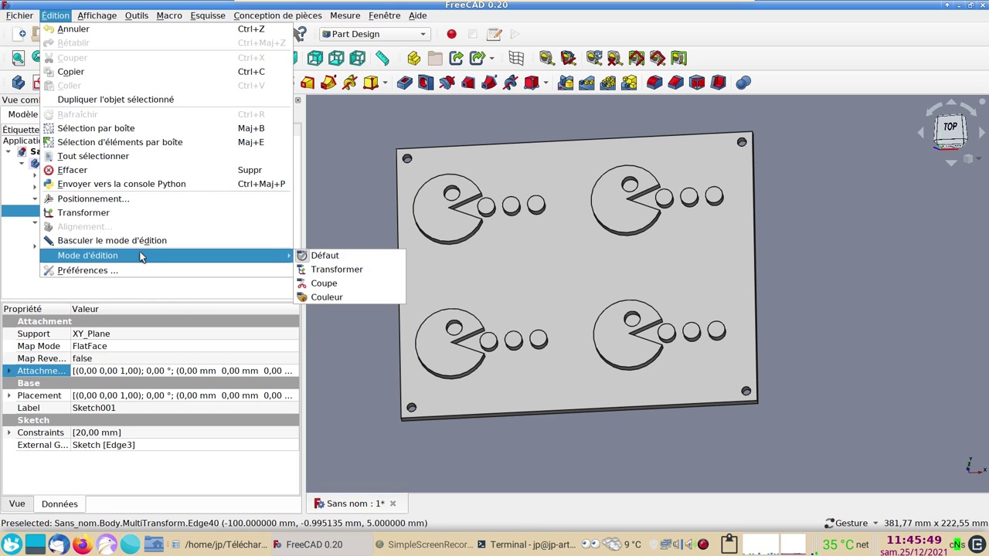
{"action": "left_click", "coordinate": [329, 297]}
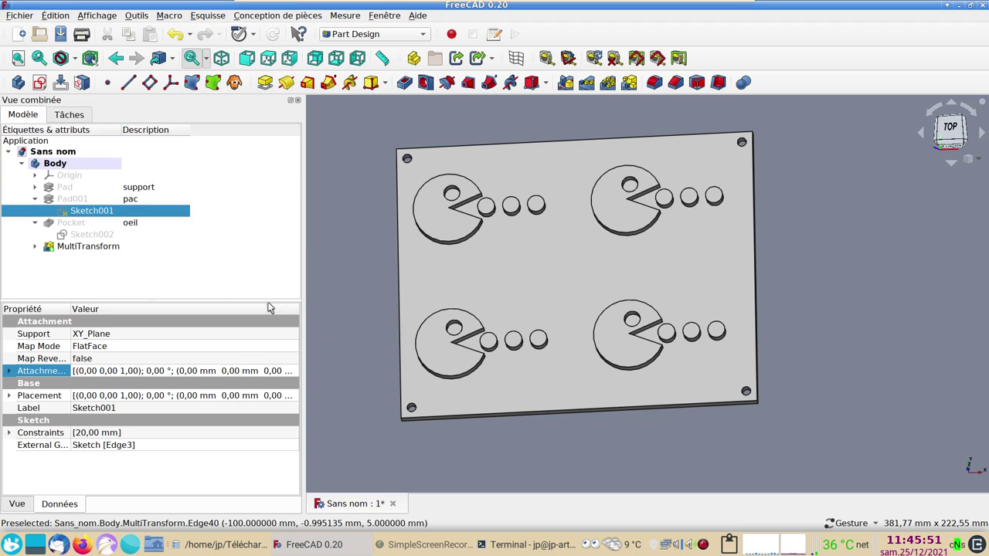
{"action": "left_click", "coordinate": [252, 36]}
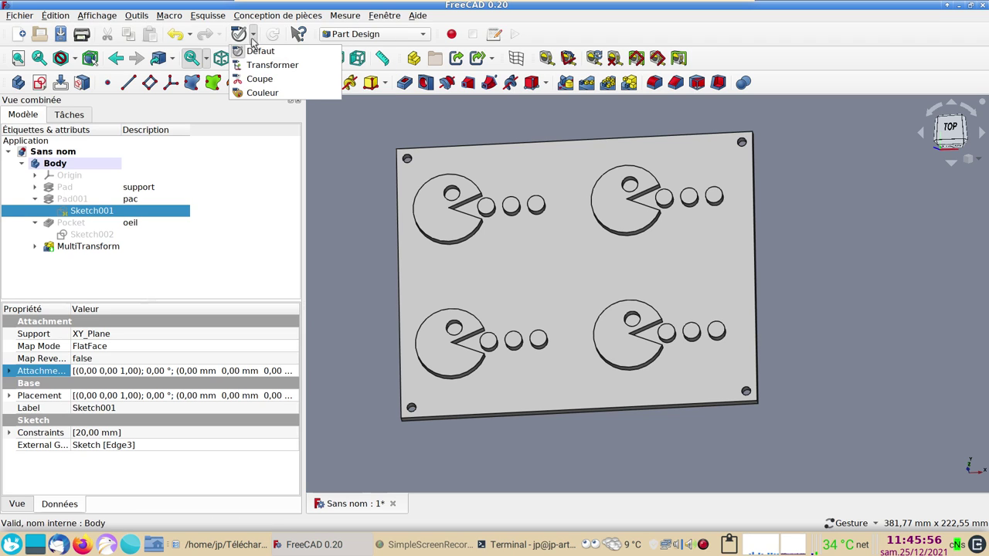
{"action": "left_click", "coordinate": [263, 93]}
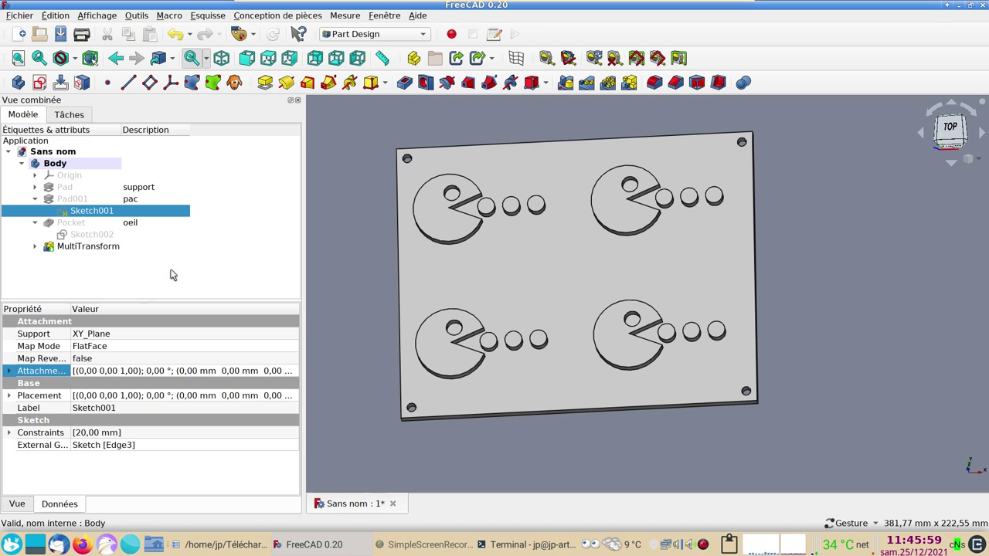
{"action": "left_click", "coordinate": [100, 247]}
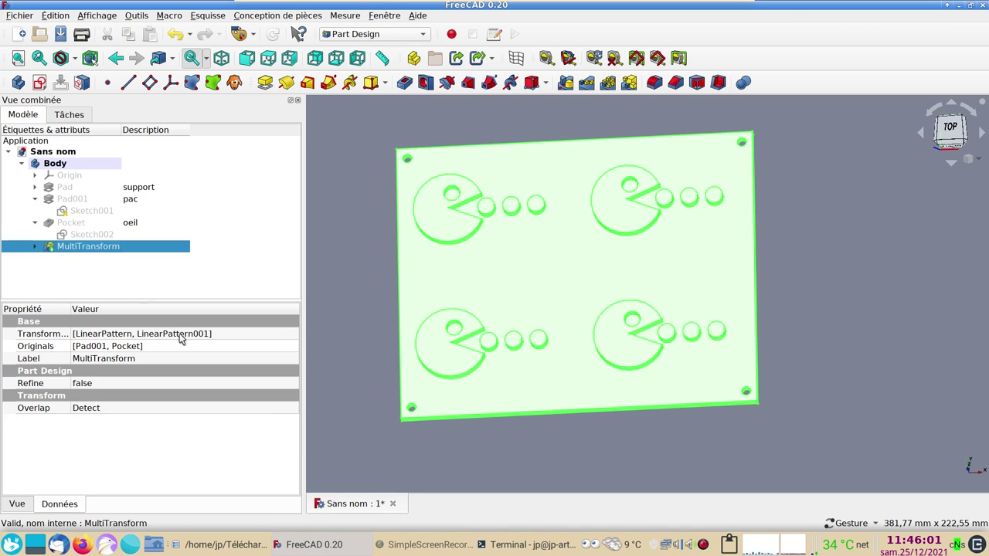
Colour the plate's top face light blue in the MultiTransform face-colour task
{"action": "double_click", "coordinate": [85, 247]}
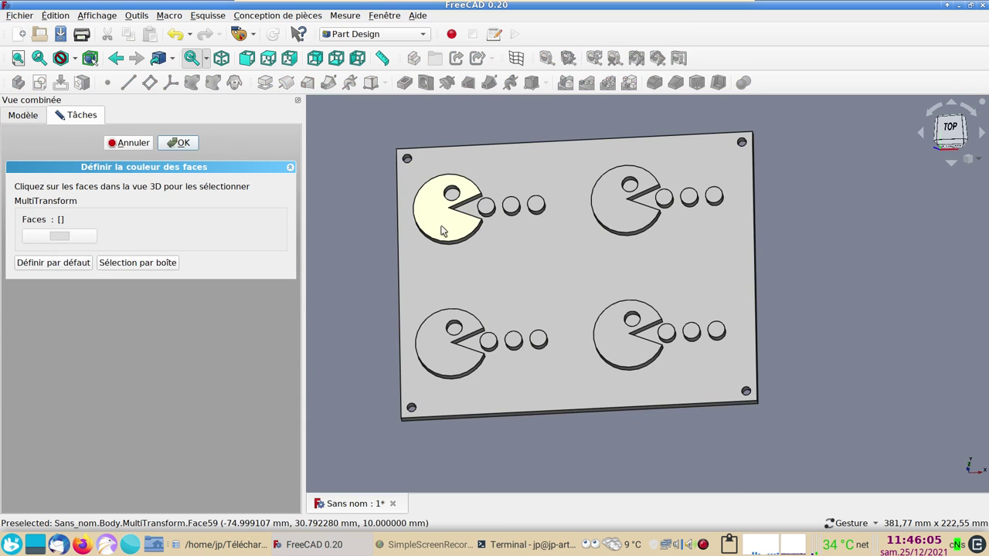
{"action": "left_click", "coordinate": [506, 165]}
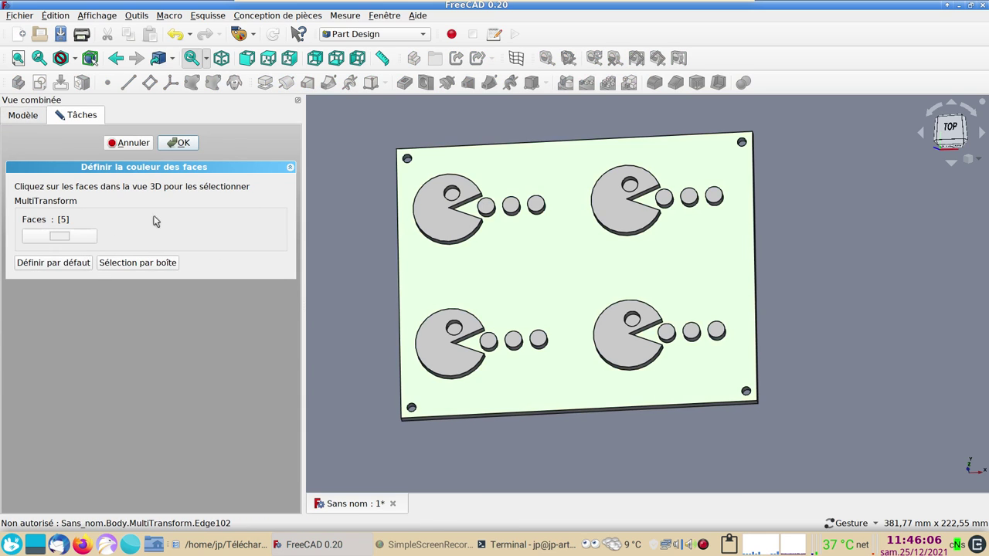
{"action": "left_click", "coordinate": [59, 235]}
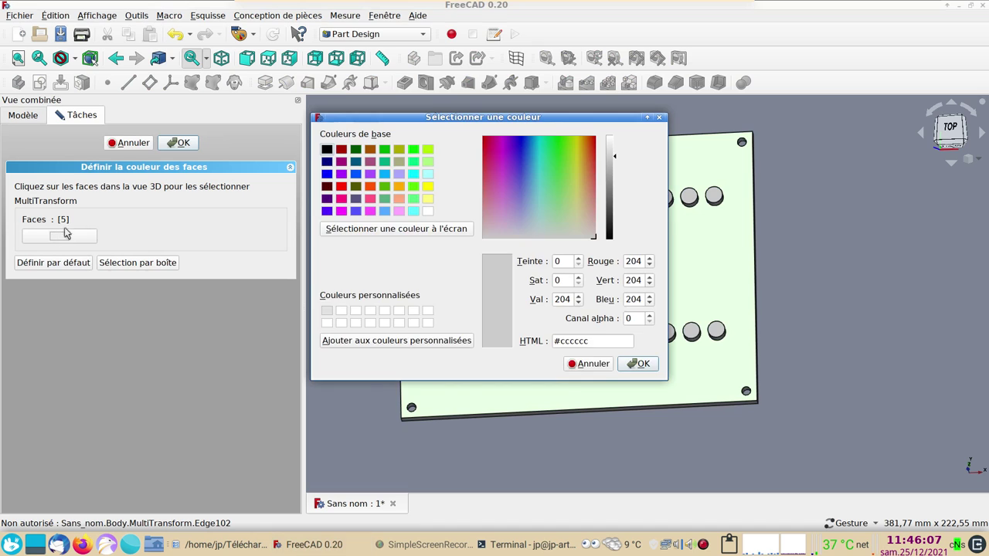
{"action": "left_click", "coordinate": [384, 211]}
{"action": "left_click", "coordinate": [638, 364]}
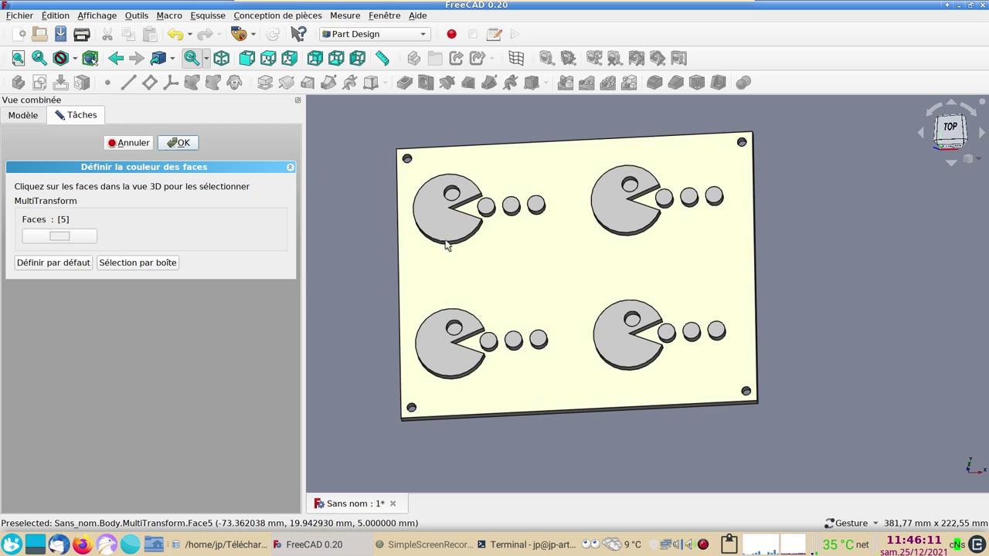
Colour all four Pac-Man faces yellow
{"action": "left_click", "coordinate": [449, 226]}
{"action": "left_click", "coordinate": [613, 224]}
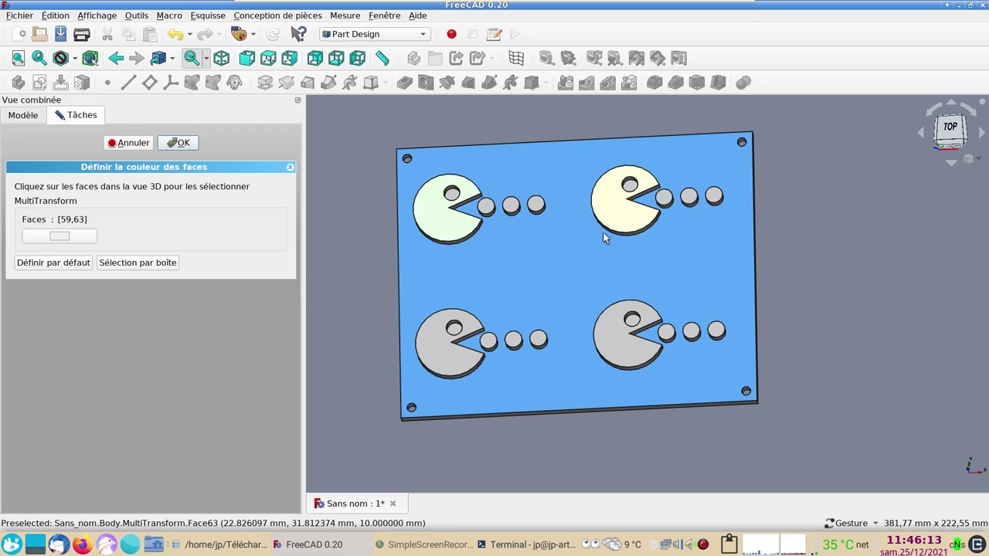
{"action": "left_click", "coordinate": [448, 354]}
{"action": "left_click", "coordinate": [618, 345]}
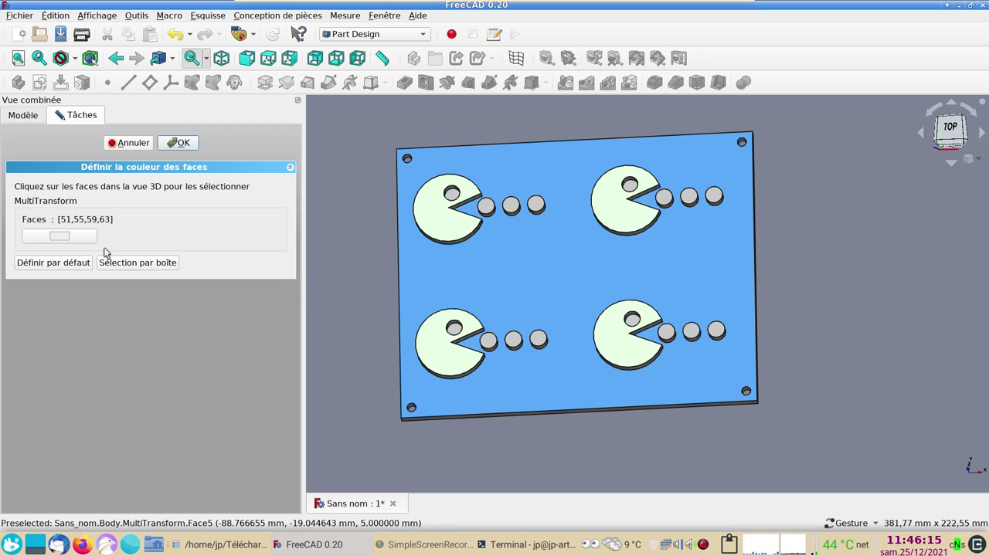
{"action": "left_click", "coordinate": [75, 236]}
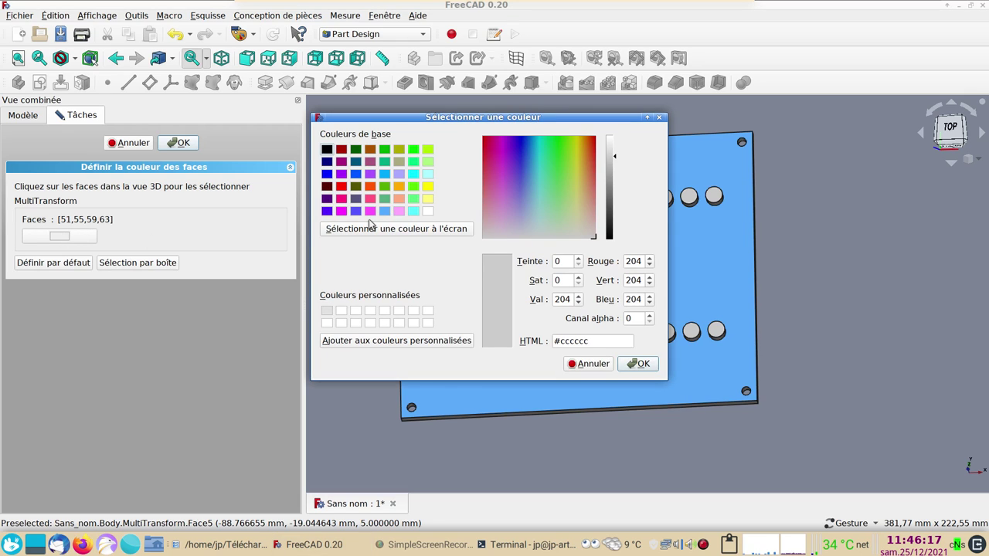
{"action": "left_click", "coordinate": [428, 186]}
{"action": "left_click", "coordinate": [639, 363]}
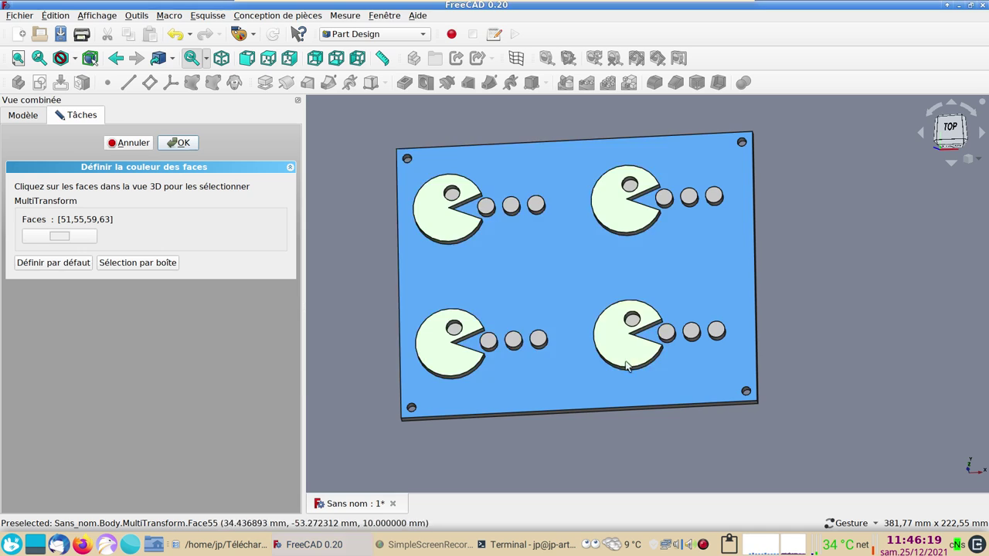
Select the twelve dot faces, three beside each Pac-Man, and colour them pink (#ff007f)
{"action": "left_click", "coordinate": [344, 287]}
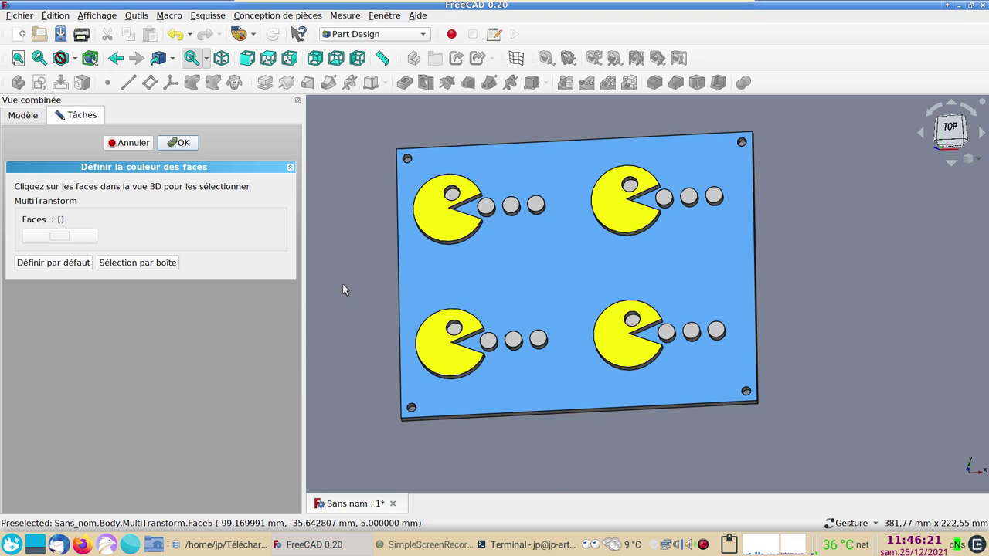
{"action": "scroll", "coordinate": [346, 280], "scroll_direction": "up", "scroll_amount": 2}
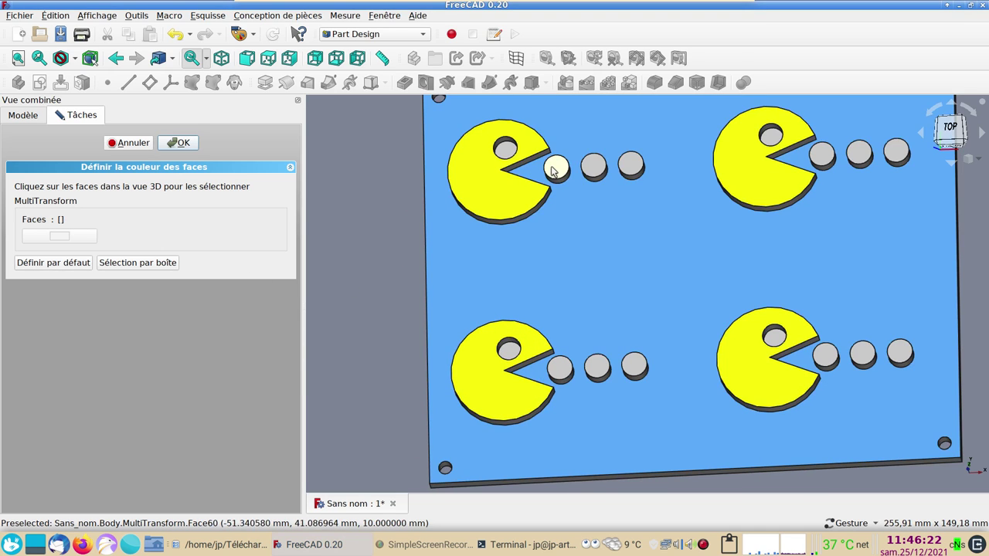
{"action": "left_click", "coordinate": [553, 171]}
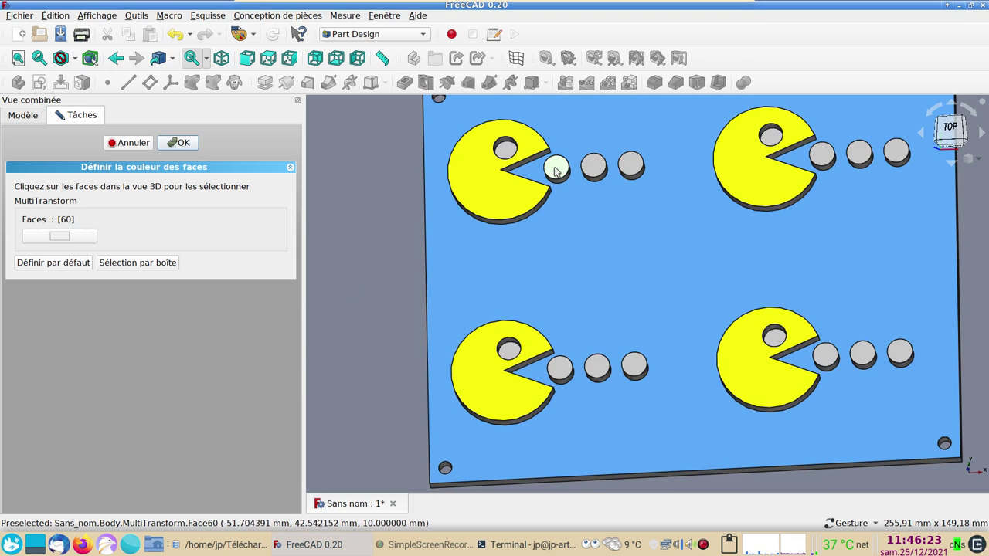
{"action": "left_click", "coordinate": [594, 167]}
{"action": "left_click", "coordinate": [627, 166]}
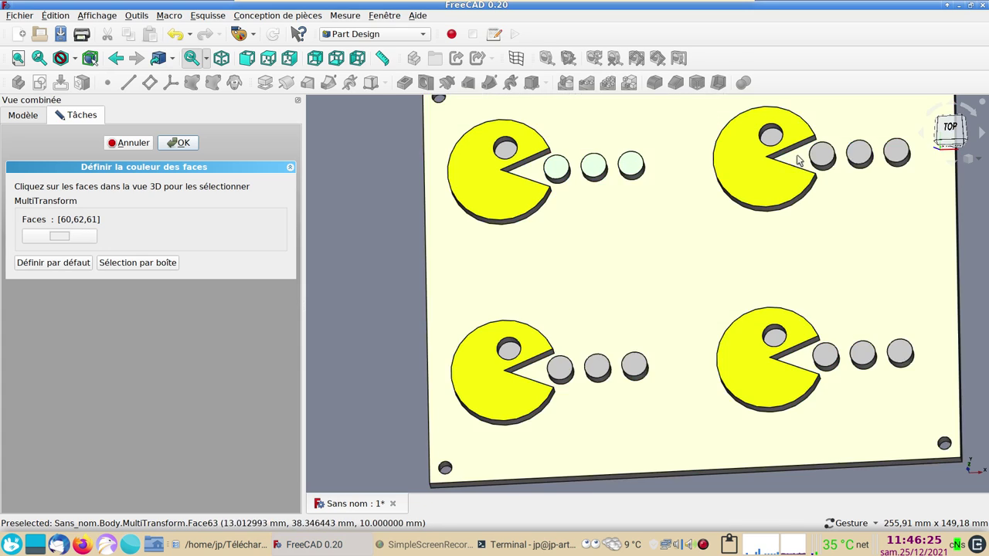
{"action": "left_click", "coordinate": [821, 154]}
{"action": "left_click", "coordinate": [861, 155]}
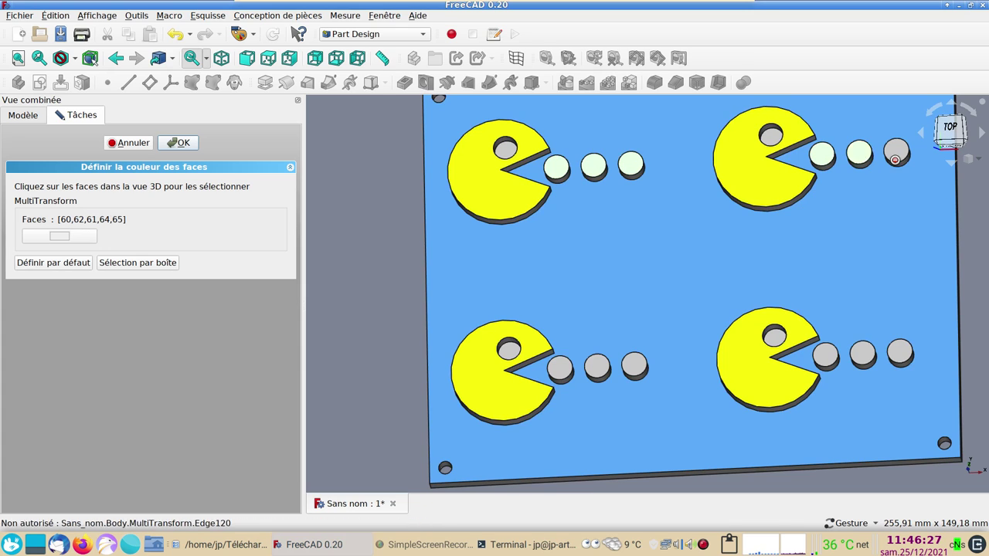
{"action": "left_click", "coordinate": [896, 153]}
{"action": "left_click", "coordinate": [572, 374]}
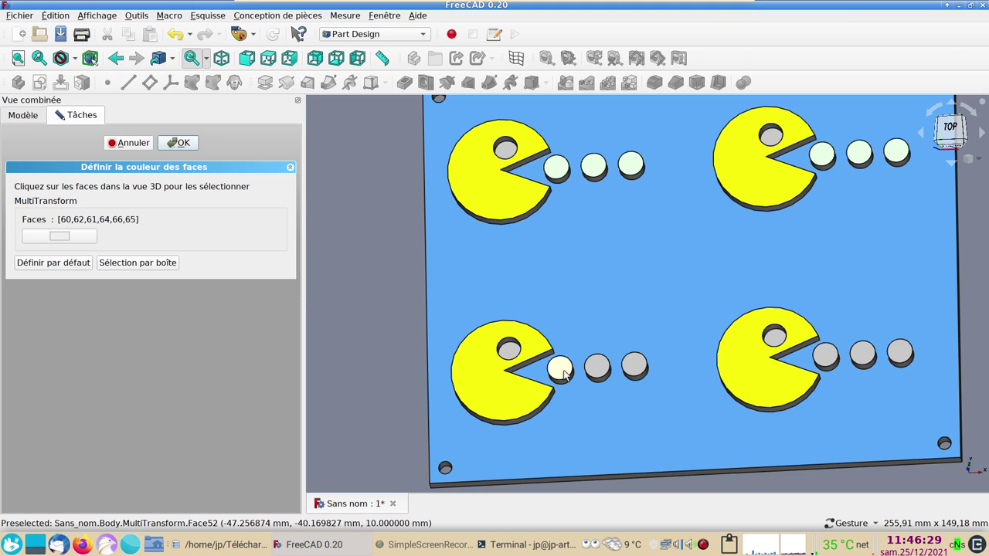
{"action": "left_click", "coordinate": [597, 368]}
{"action": "left_click", "coordinate": [634, 368]}
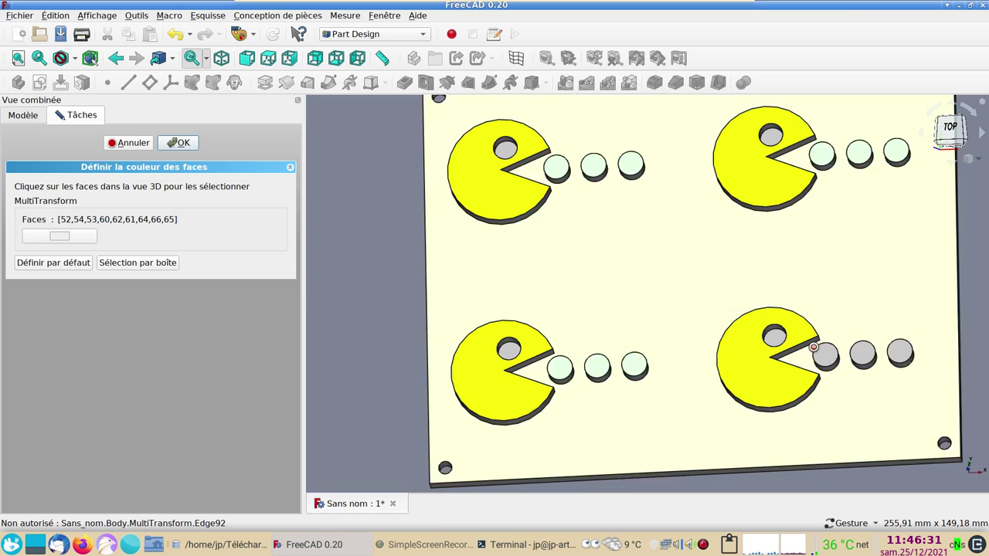
{"action": "left_click", "coordinate": [825, 355]}
{"action": "left_click", "coordinate": [859, 355]}
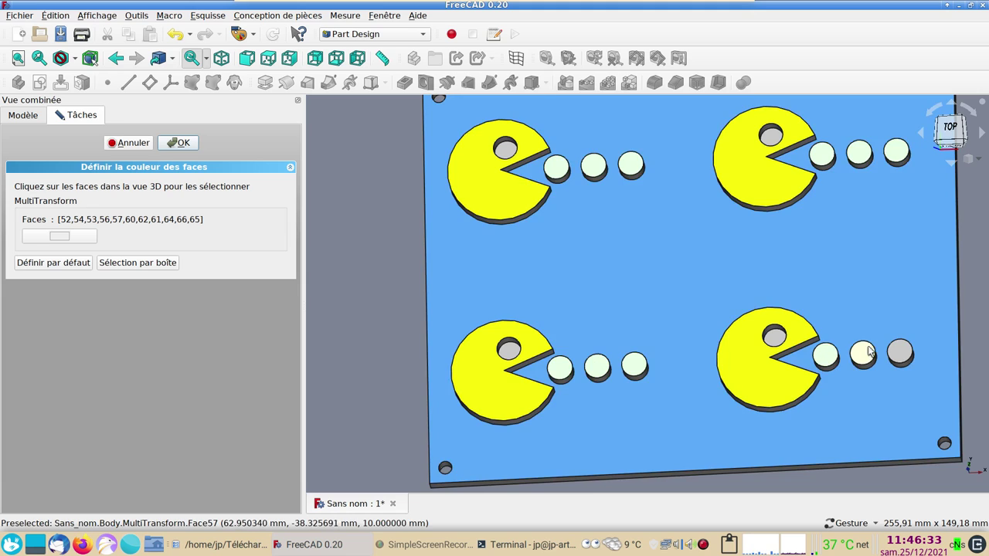
{"action": "left_click", "coordinate": [899, 353]}
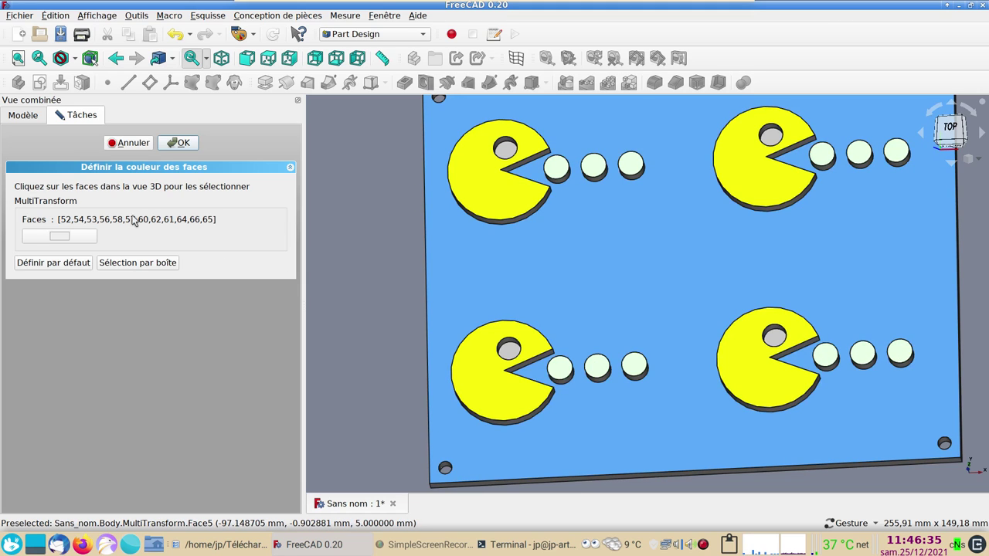
{"action": "left_click", "coordinate": [60, 235]}
{"action": "left_click", "coordinate": [343, 200]}
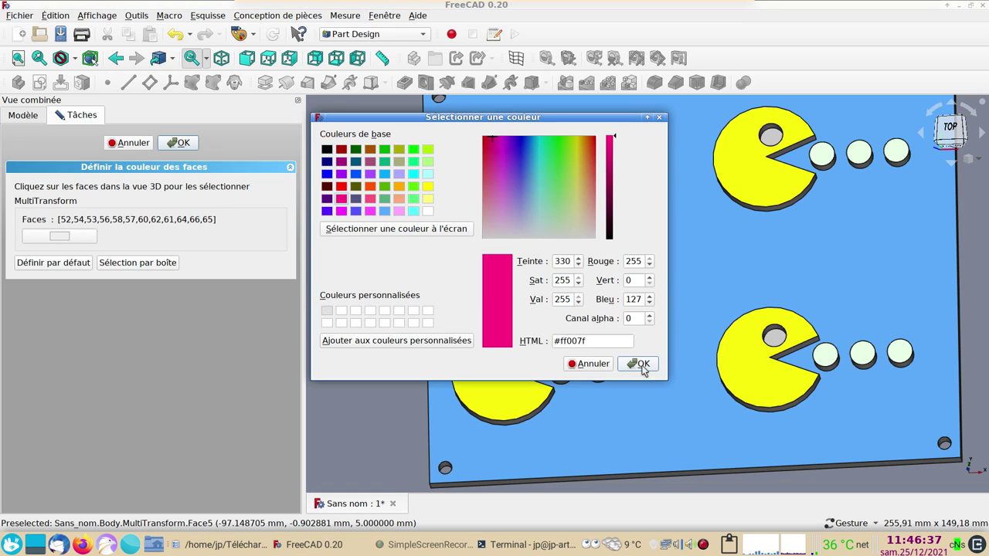
{"action": "left_click", "coordinate": [640, 364]}
Close the face-colour task and orbit the finished blue, yellow and pink plate to a tilted view
{"action": "left_click", "coordinate": [178, 142]}
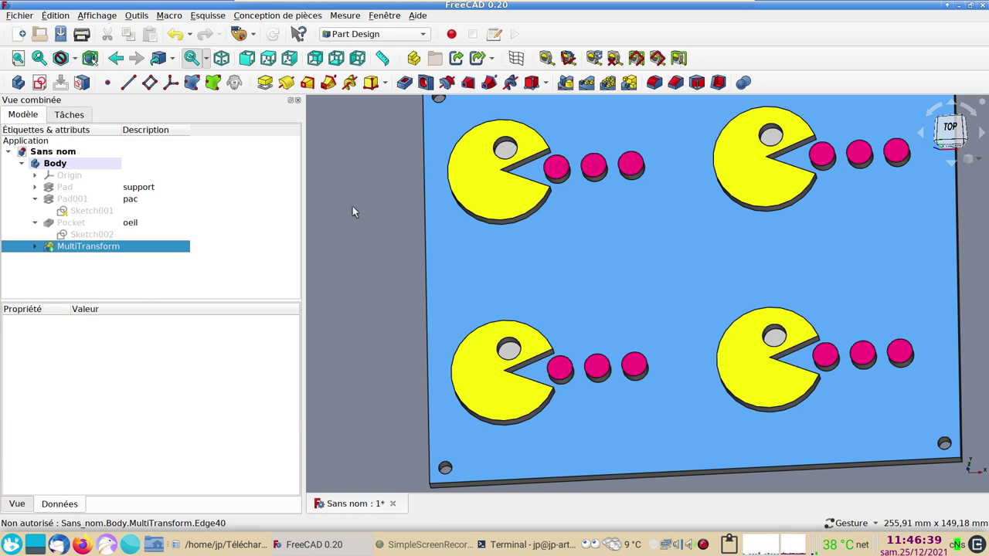
{"action": "scroll", "coordinate": [390, 251], "scroll_direction": "down", "scroll_amount": 3}
{"action": "mouse_move", "coordinate": [552, 407]}
{"action": "left_mouse_down"}
{"action": "mouse_move", "coordinate": [607, 395]}
{"action": "mouse_move", "coordinate": [640, 443]}
{"action": "left_mouse_up"}
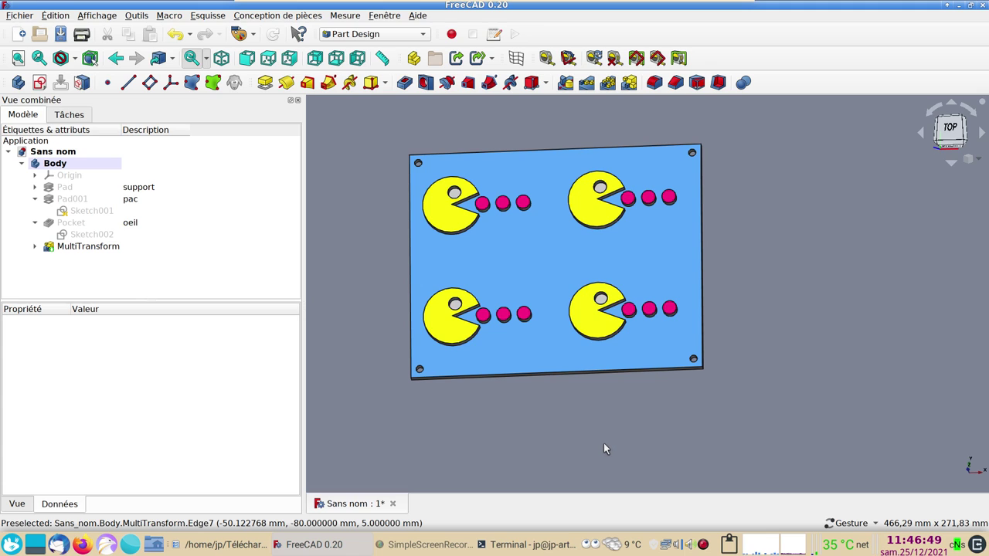
{"action": "left_click_drag", "start_coordinate": [687, 403], "coordinate": [702, 435]}
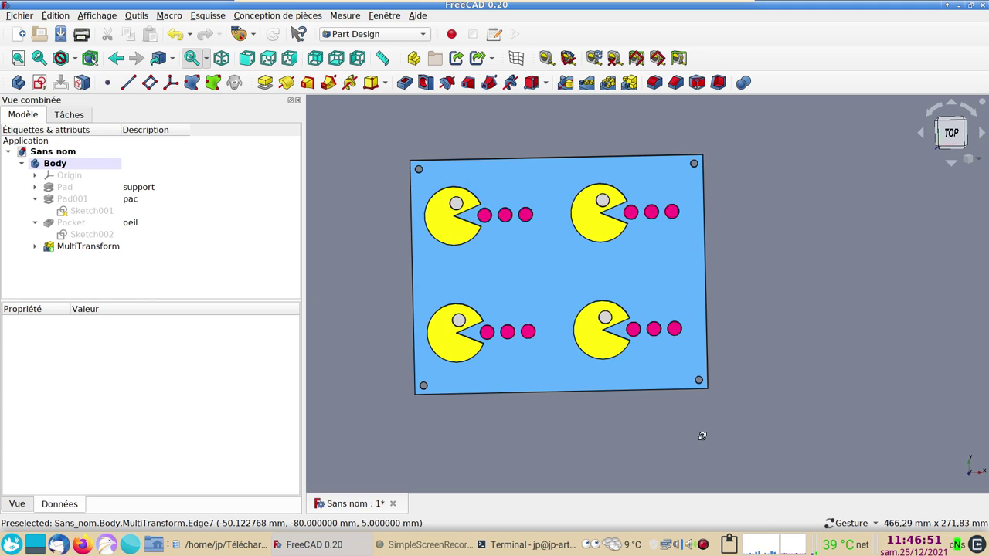
{"action": "mouse_move", "coordinate": [561, 433]}
{"action": "left_mouse_down"}
{"action": "mouse_move", "coordinate": [565, 397]}
{"action": "mouse_move", "coordinate": [564, 419]}
{"action": "mouse_move", "coordinate": [781, 395]}
{"action": "mouse_move", "coordinate": [546, 420]}
{"action": "mouse_move", "coordinate": [562, 441]}
{"action": "left_mouse_up"}
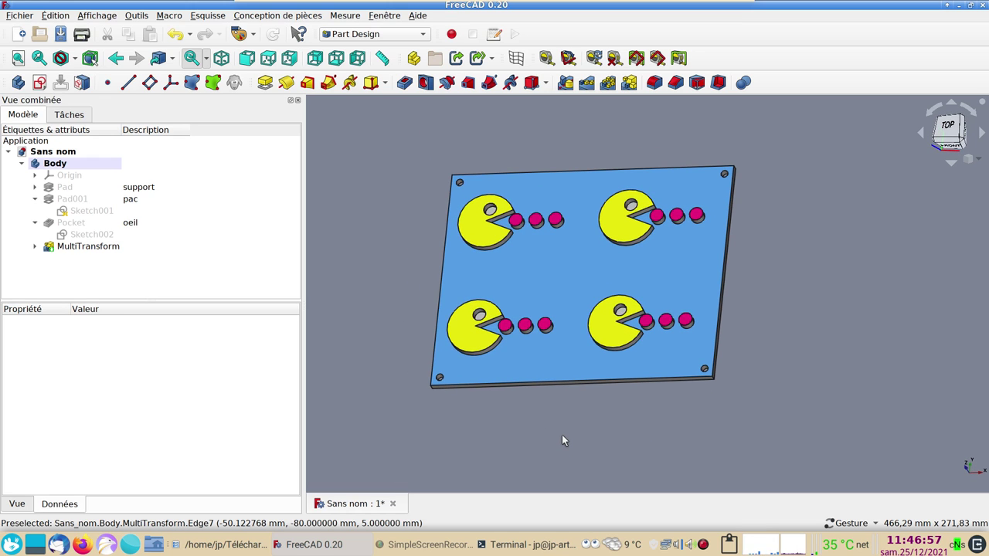